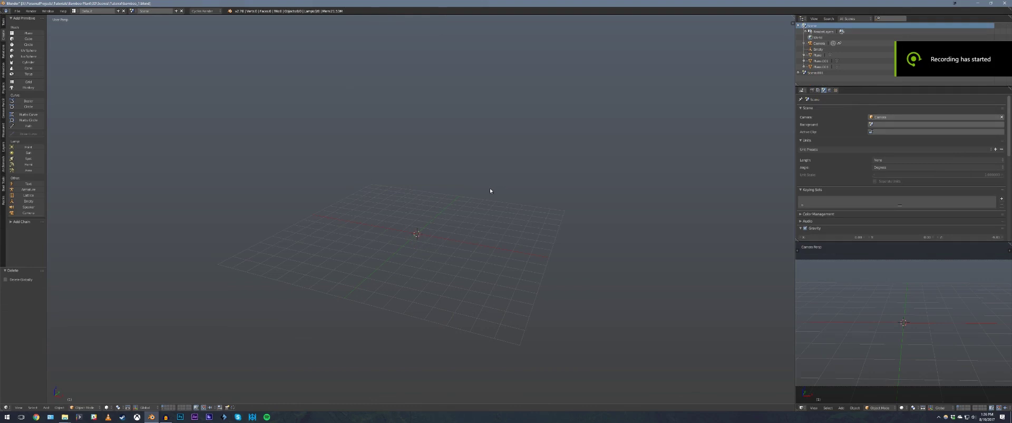
Turn on the Screencast Keys display in the 3D viewport
mouse_move(479, 197)
middle_down()
mouse_move(472, 213)
mouse_move(489, 204)
middle_up()
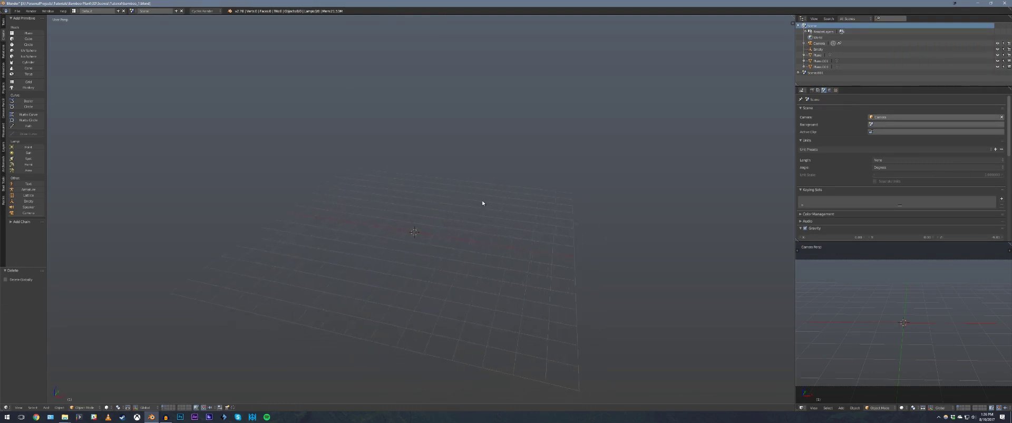
key(n)
click(771, 250)
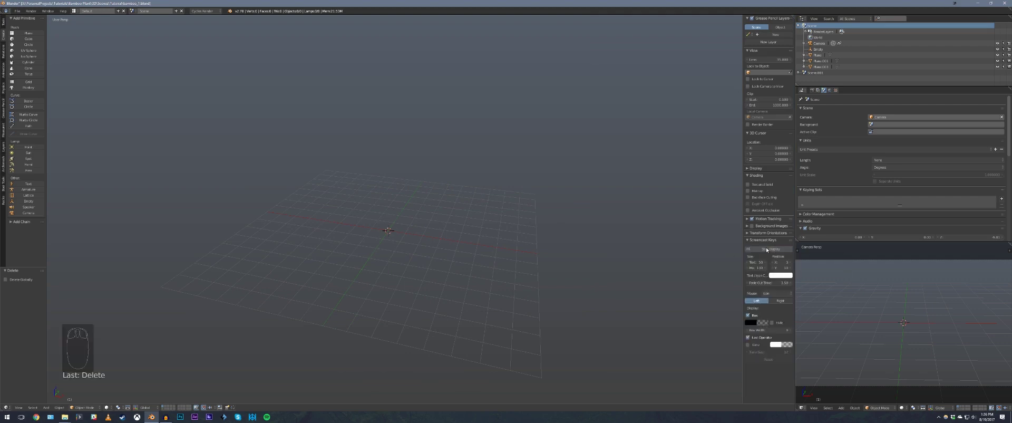
middle_click(764, 285)
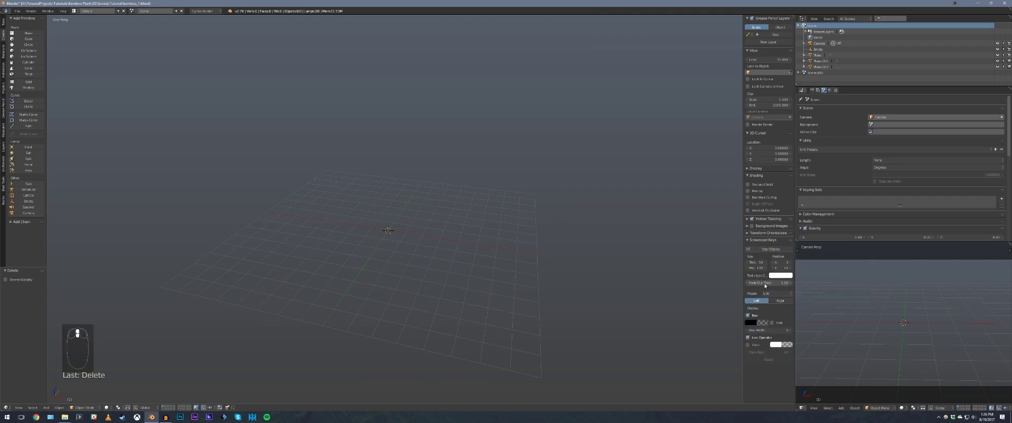
Set the mouse size of the Screencast Keys display to 50
click(757, 269)
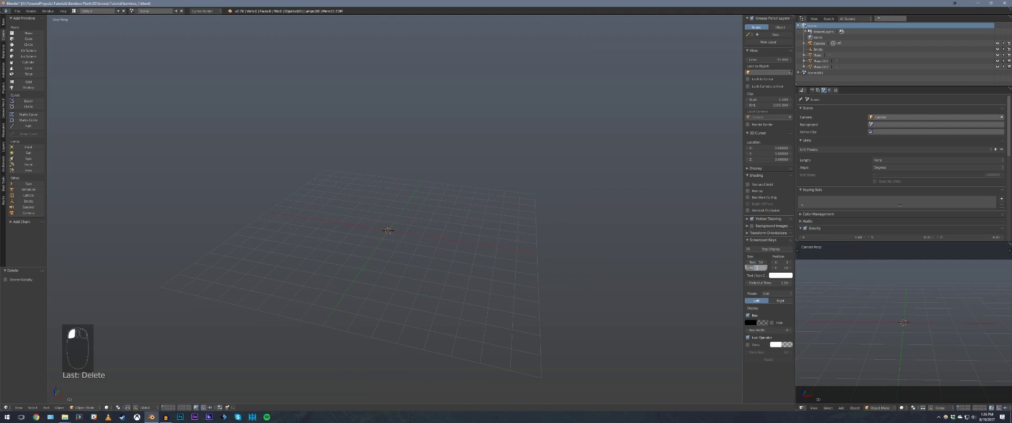
text(50)
key(Return)
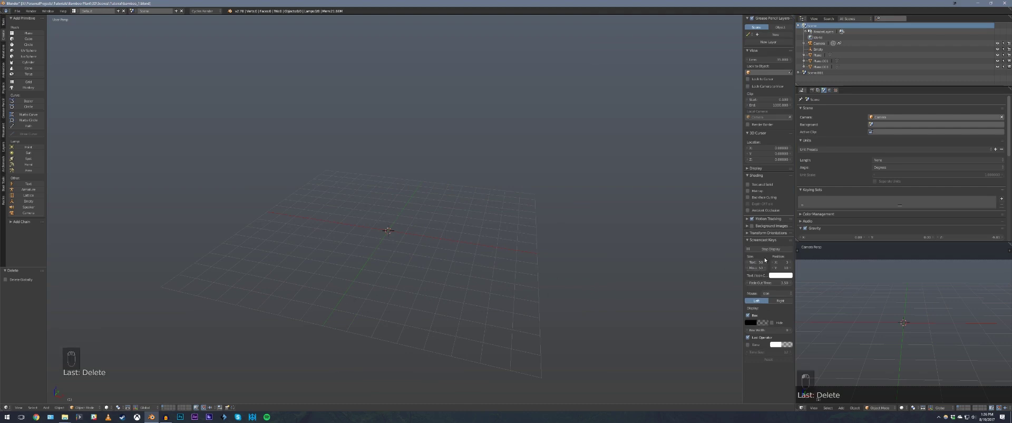
Set both the text size and the mouse size of the Screencast Keys display to 75
click(756, 262)
text(75)
key(Return)
click(757, 268)
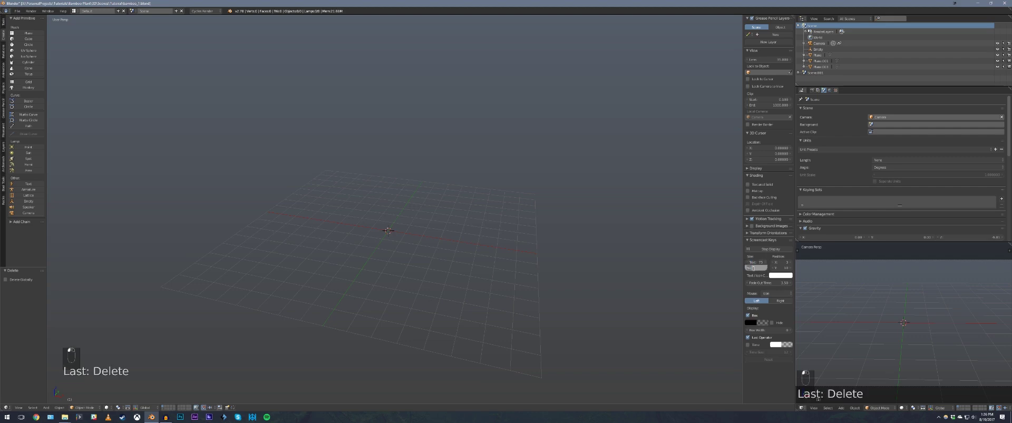
text(75)
key(Return)
Set the Screencast Keys mouse size to 100 and reduce its text size
scroll(438, 262, up, 2)
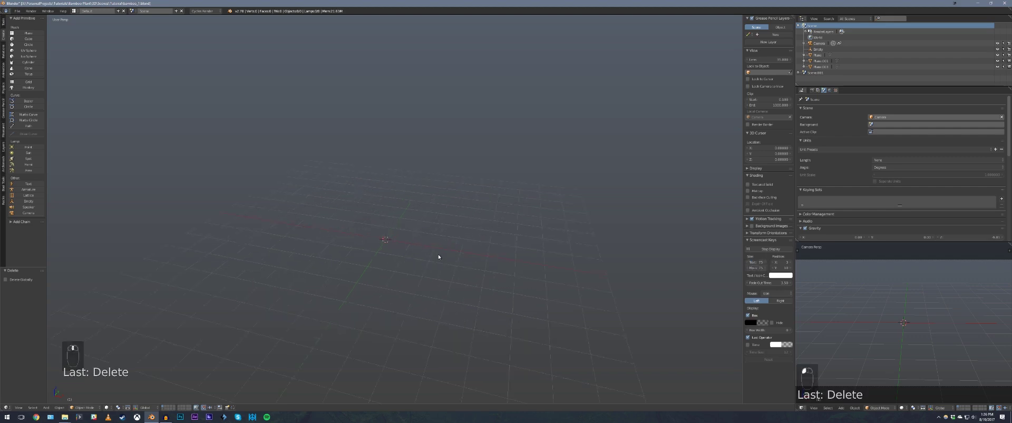
click(757, 268)
text(100)
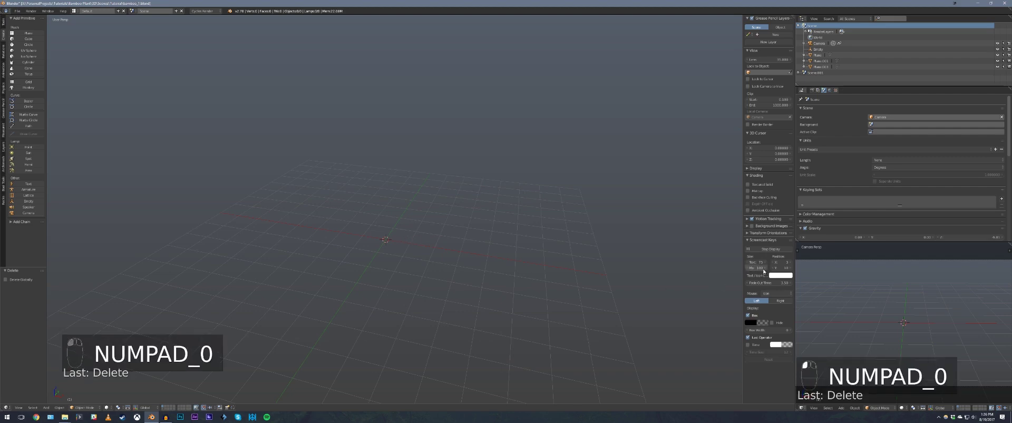
click(757, 262)
key(Return)
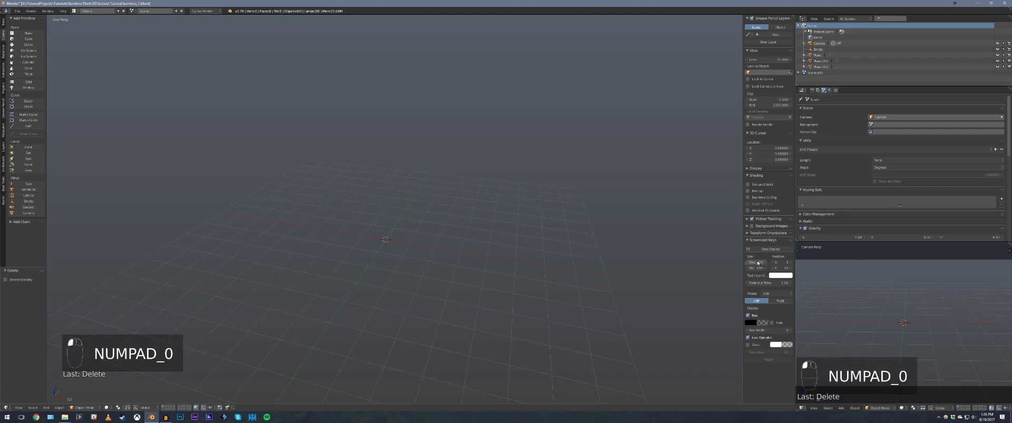
Hide the properties region and the tool shelf of the 3D viewport
scroll(404, 180, down, 1)
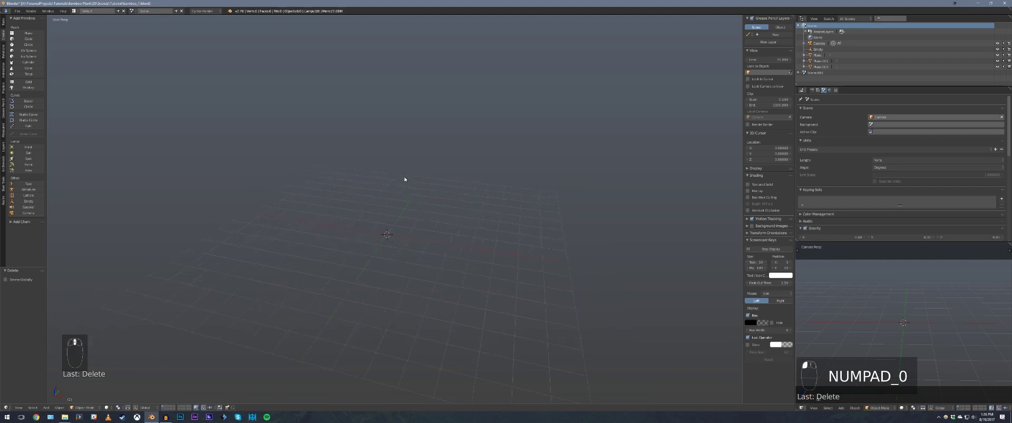
key(n)
key(t)
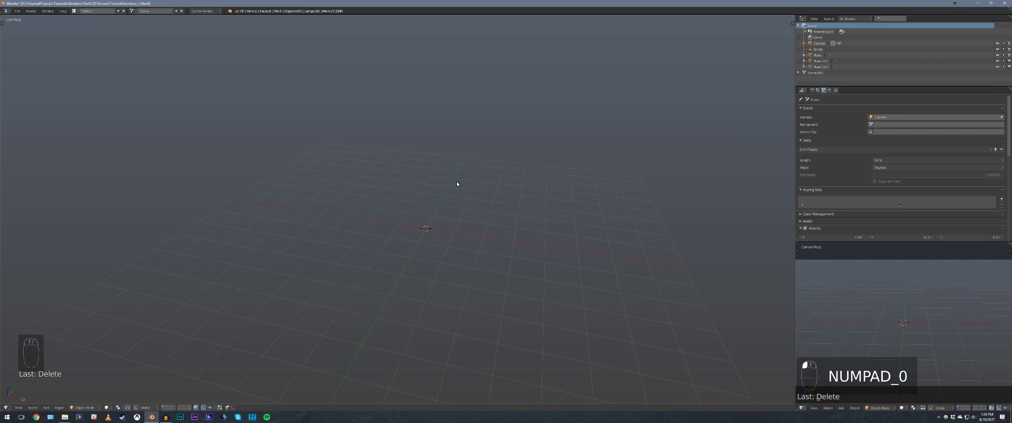
Add a Bezier curve at the world origin
key(shift+a)
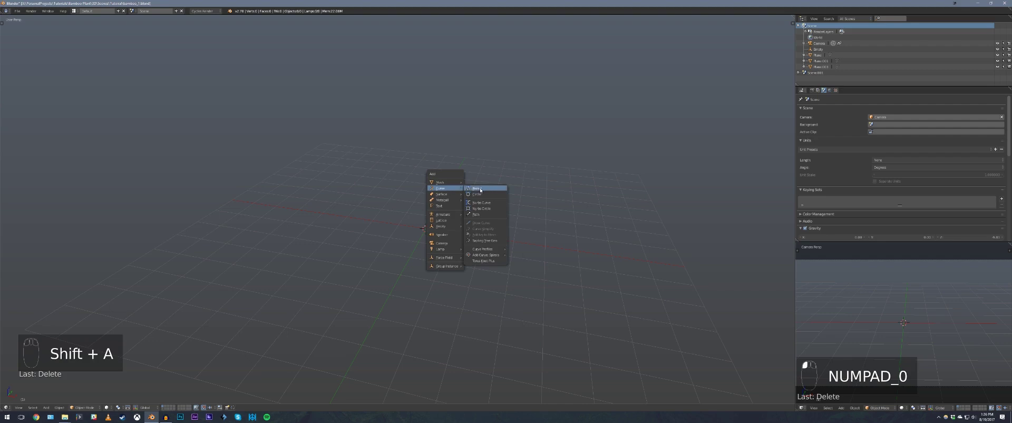
click(477, 188)
key(KP_7)
key(KP_5)
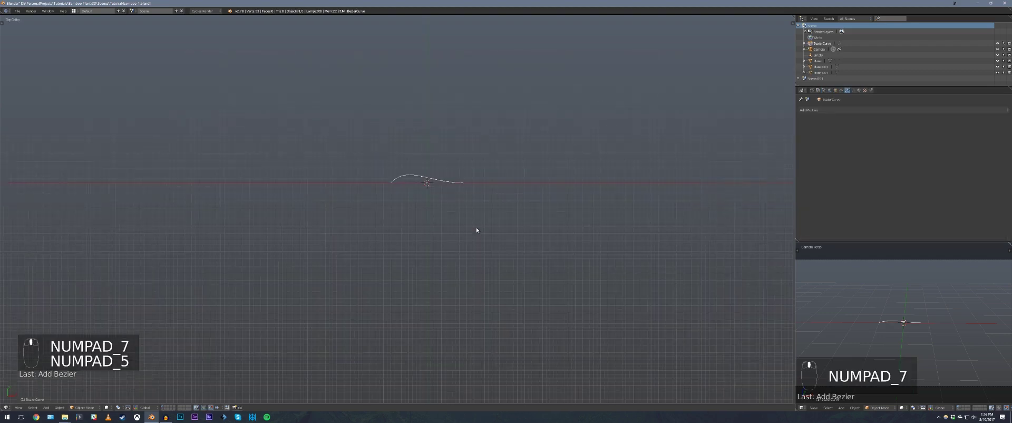
Flatten all control points of the Bezier curve into a straight line by scaling them to 0 along Y
key(Tab)
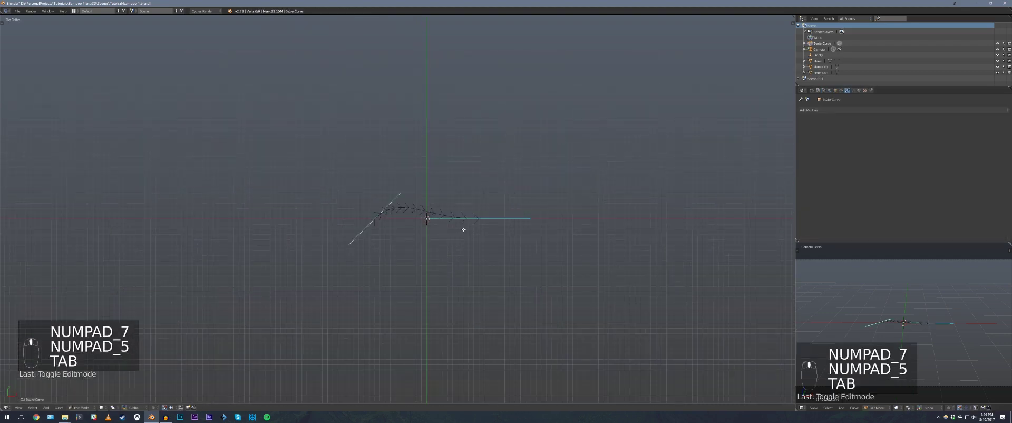
key(a)
key(a)
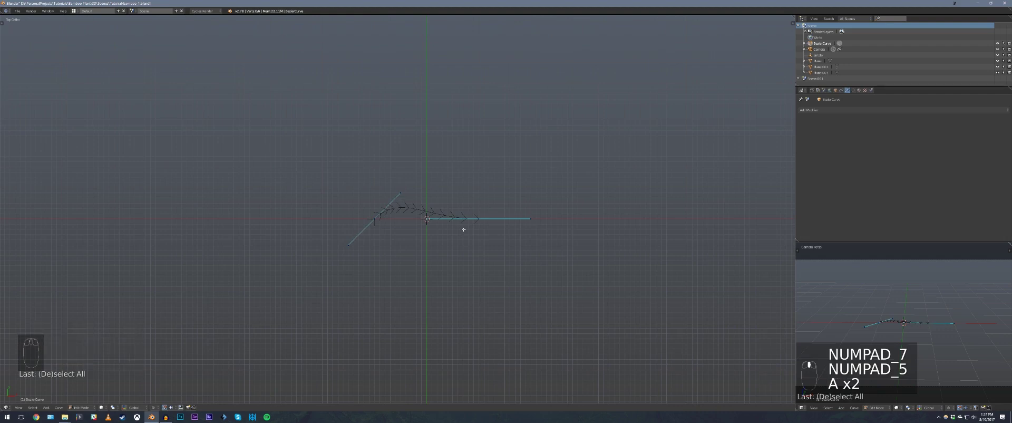
key(a)
key(a)
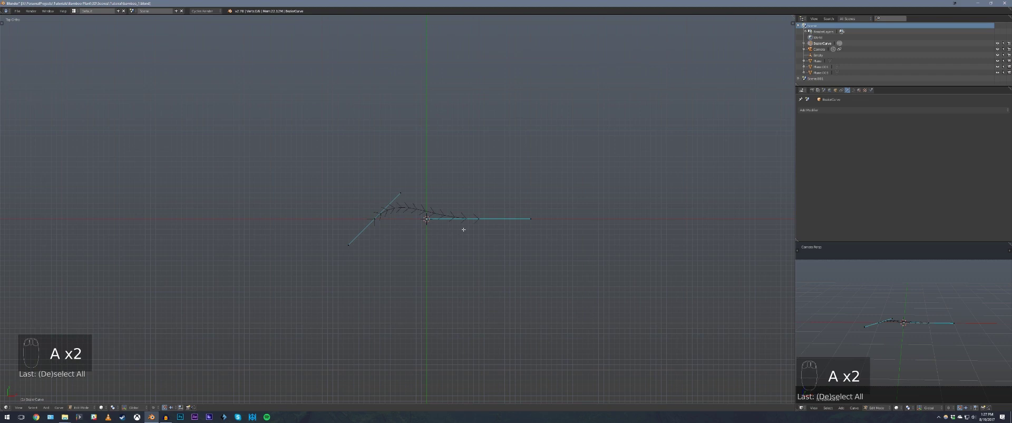
key(a)
key(s)
key(y)
key(0)
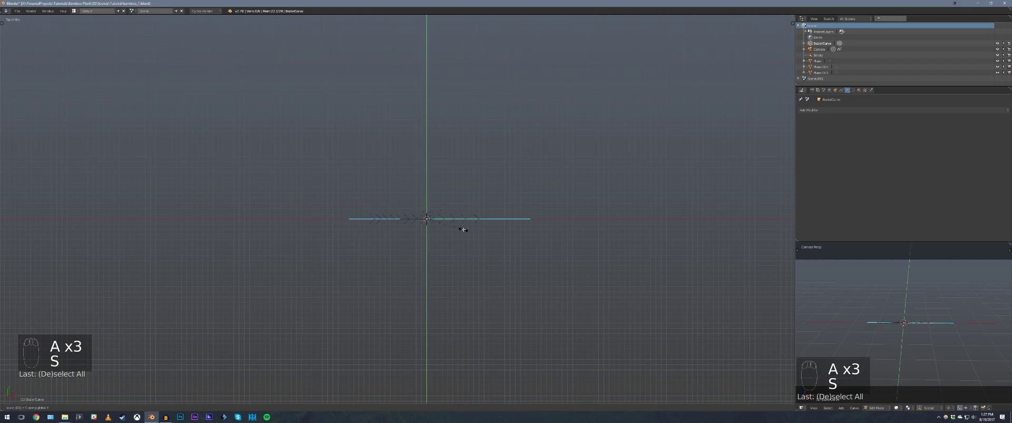
click(463, 229)
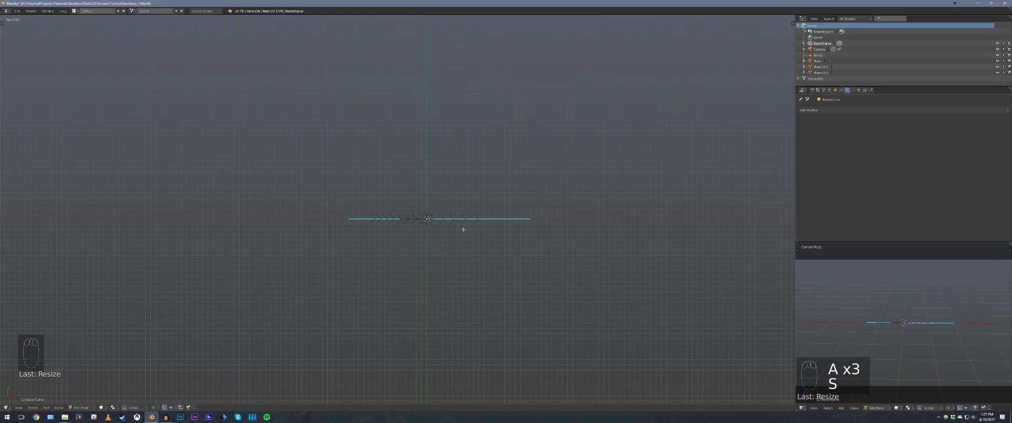
Move the whole straightened curve along the positive X axis to bring its start point near the origin
key(g)
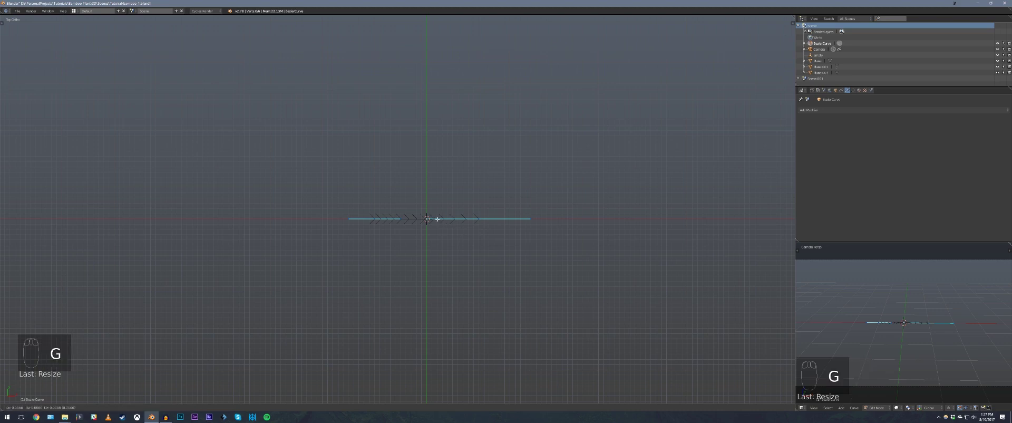
key(x)
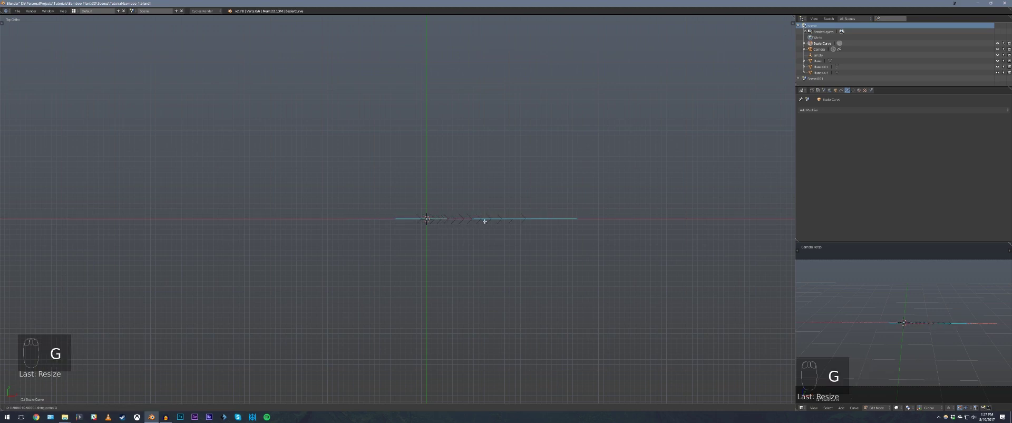
click(482, 221)
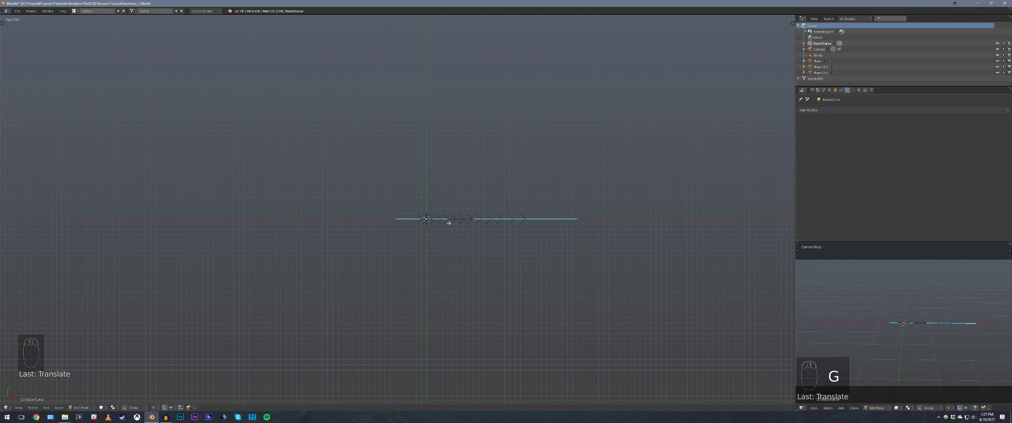
Check the start point, reselect all control points and shift the curve slightly farther along the positive X axis
click(425, 220)
key(g)
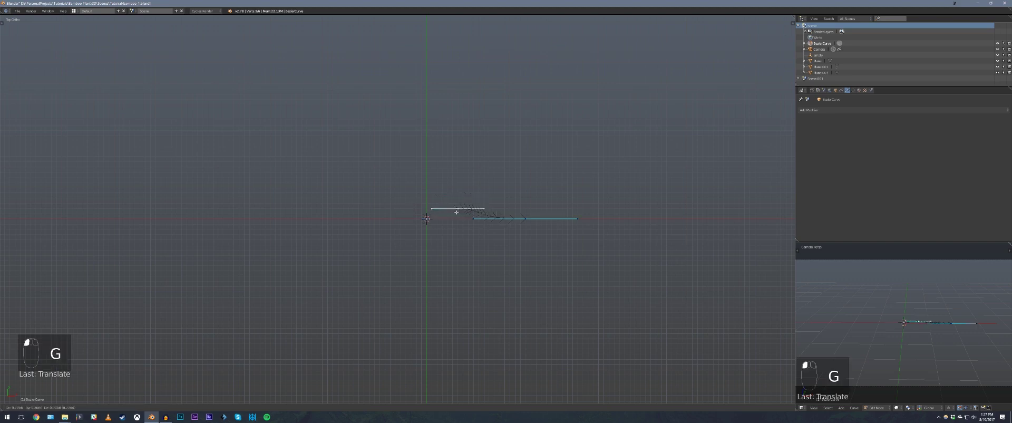
key(a)
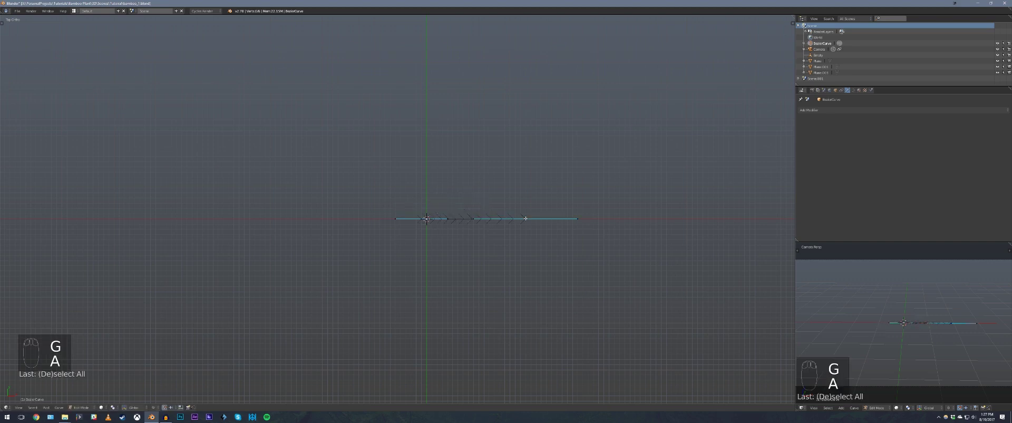
key(a)
key(a)
key(g)
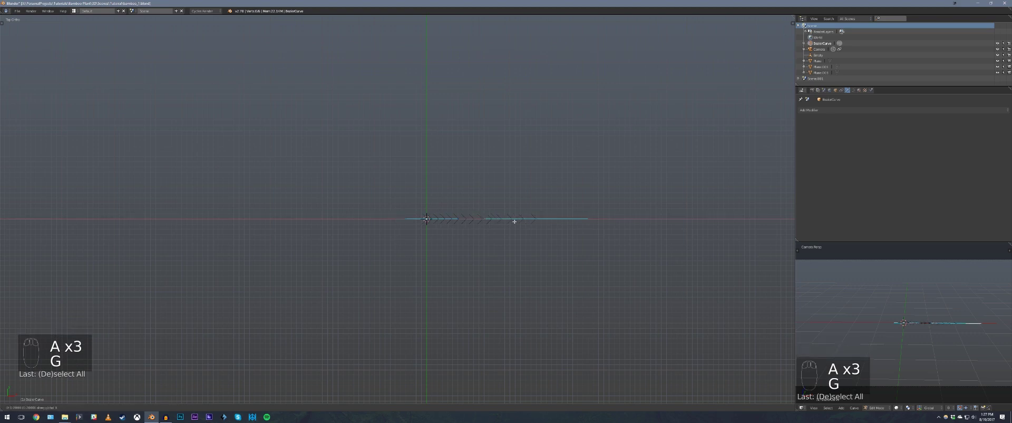
click(514, 221)
Nudge all control points slightly back along X so that the curve's start point sits on the origin
click(454, 221)
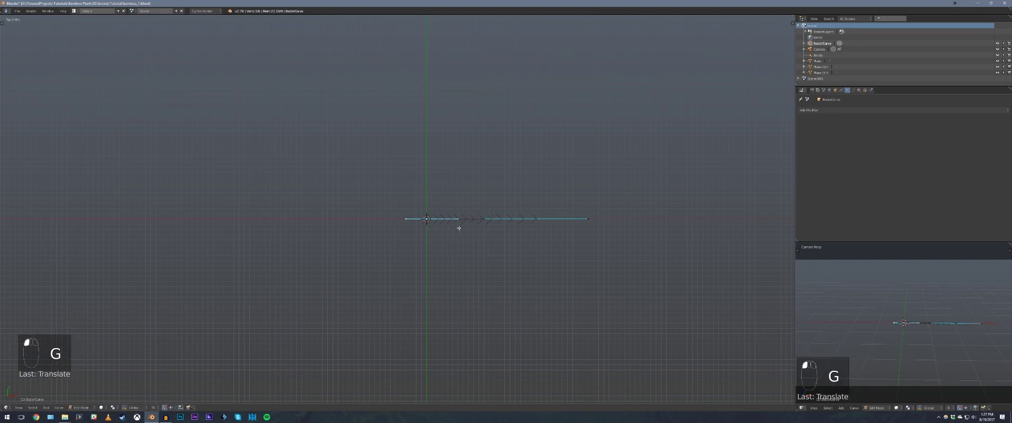
key(a)
key(a)
key(a)
key(g)
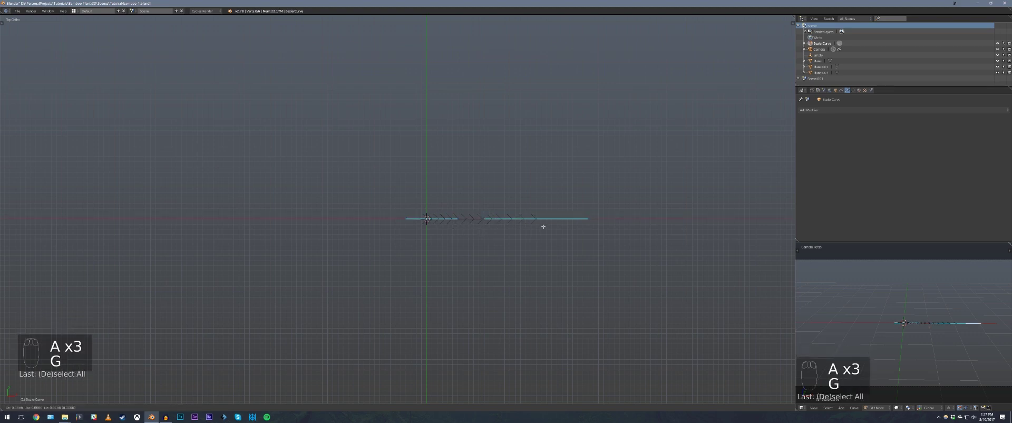
click(540, 226)
click(455, 219)
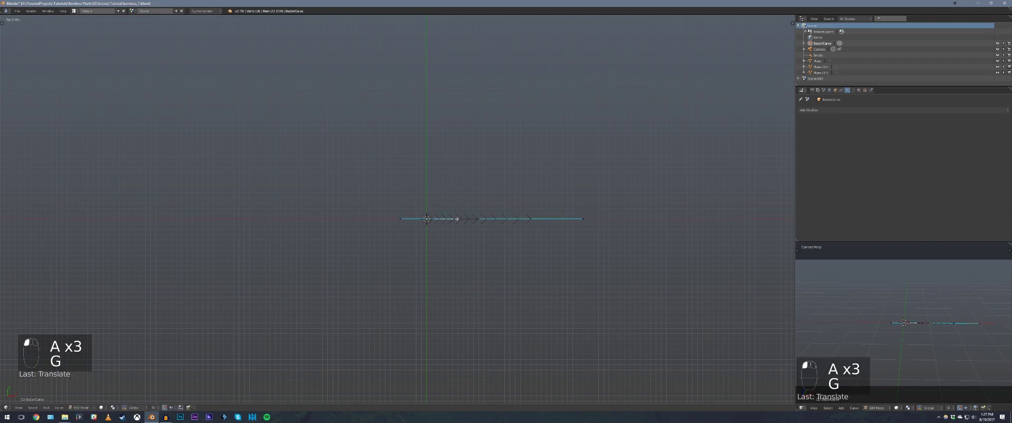
key(g)
right_click(460, 204)
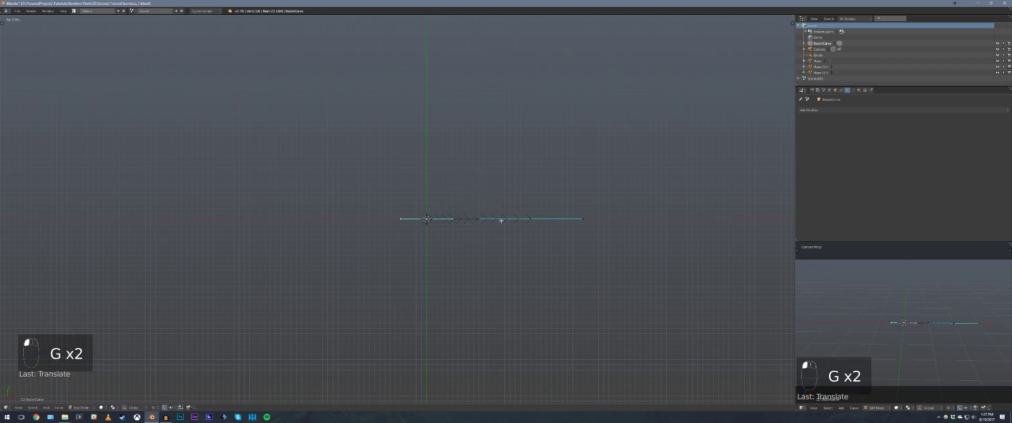
Leave curve editing and rotate the curve -90 degrees about the Y axis so it stands upright
middle_drag(460, 203, 490, 197)
key(a)
key(Tab)
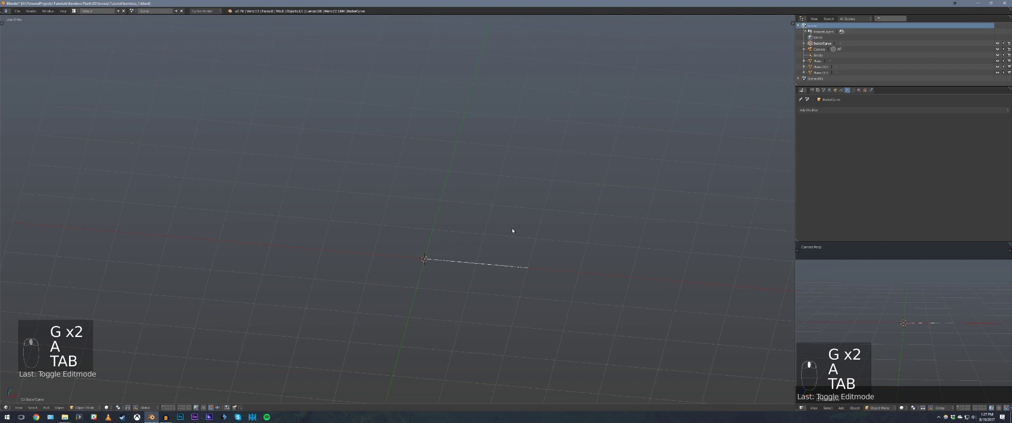
text(ry90-)
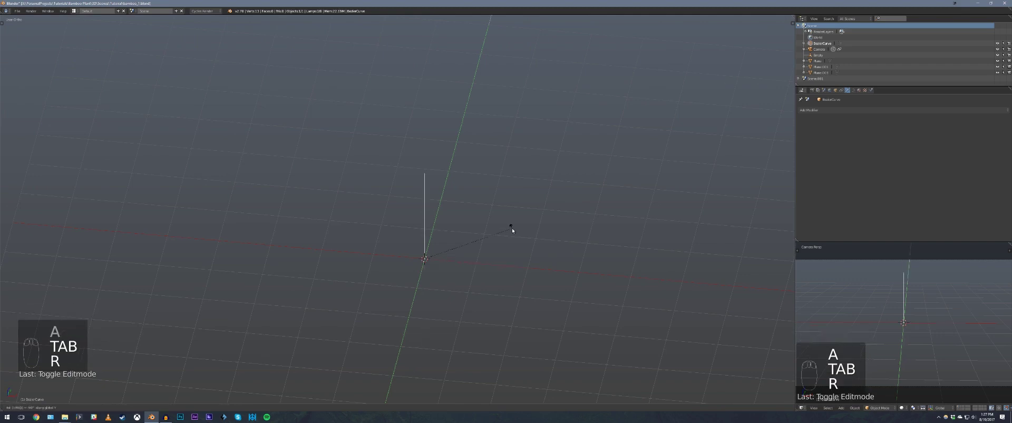
click(512, 228)
middle_drag(518, 219, 527, 248)
key(s)
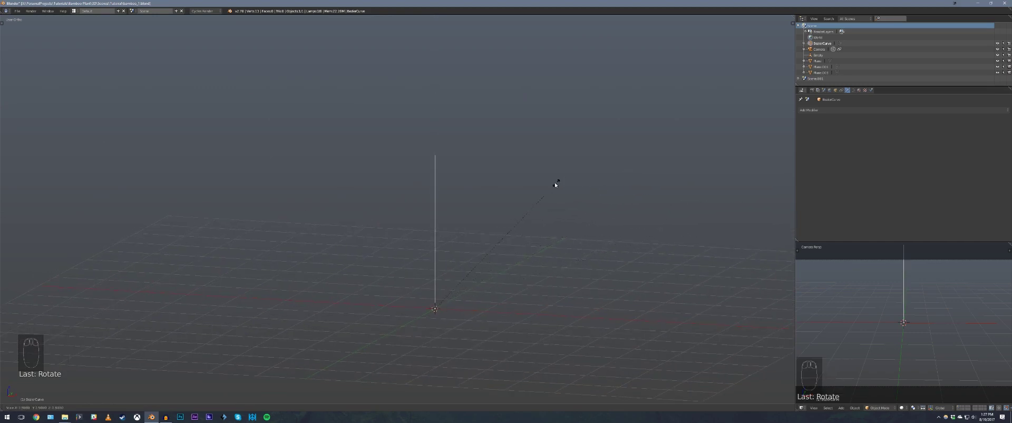
click(555, 181)
middle_drag(545, 171, 541, 217)
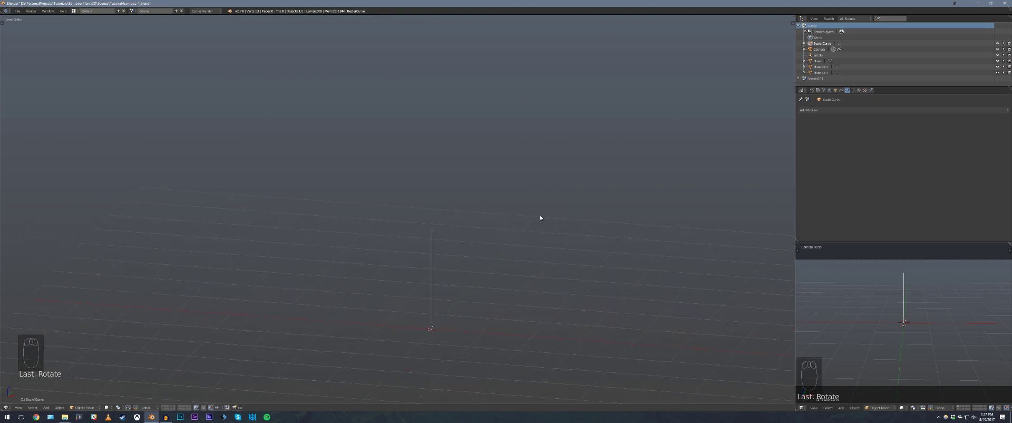
middle_drag(519, 220, 540, 222)
Enter curve editing in front view and scale down the handles of the vertical curve's top control point
key(KP_1)
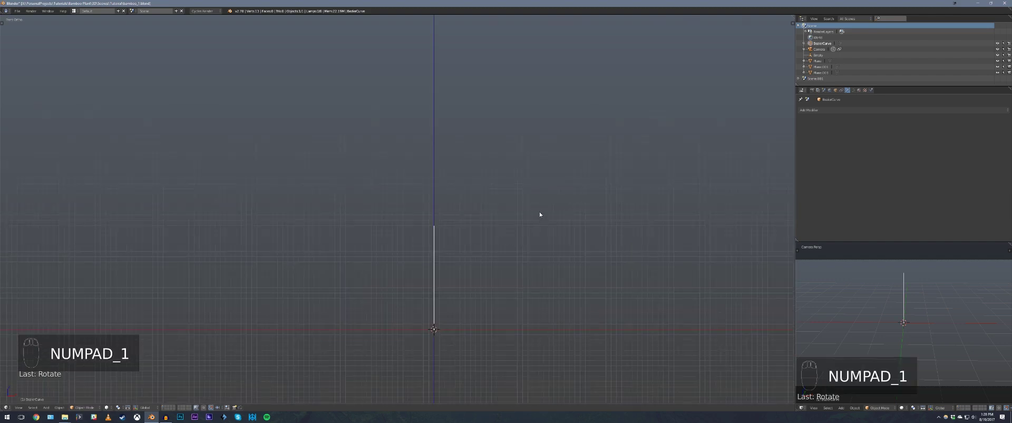
mouse_move(514, 212)
shift+middle_down()
mouse_move(494, 213)
mouse_move(499, 220)
shift+middle_up()
key(Tab)
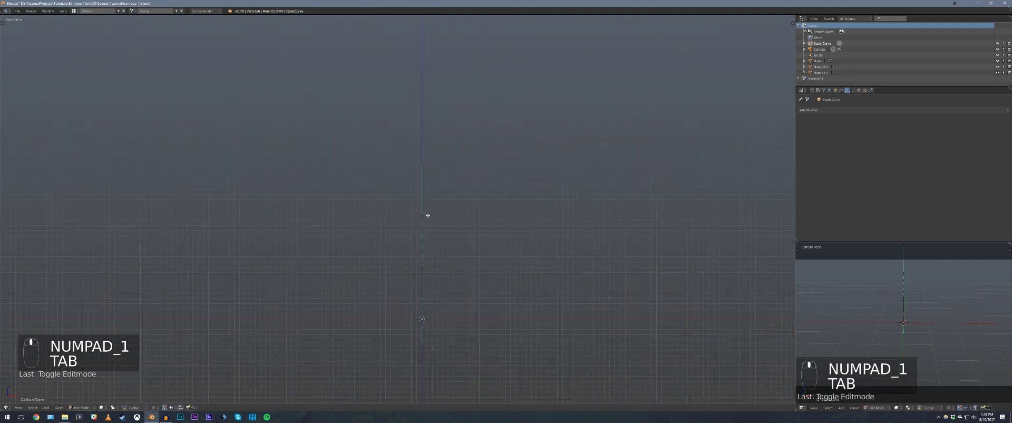
key(s)
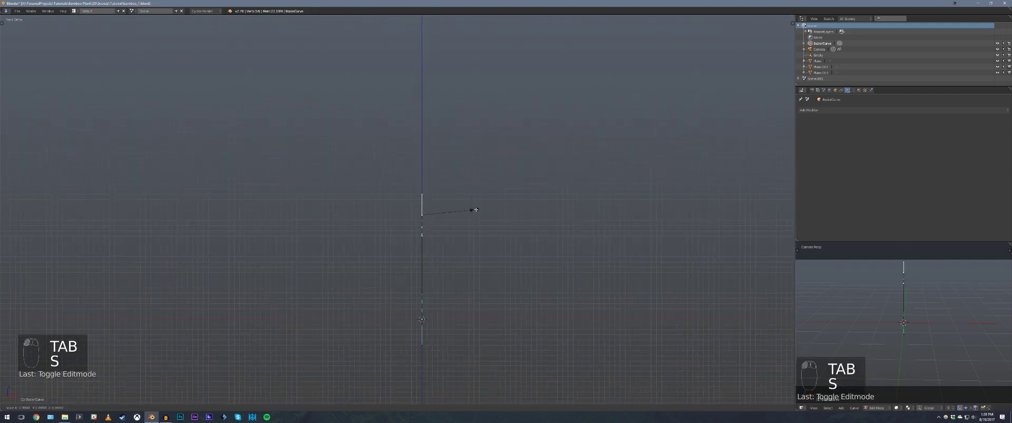
click(490, 206)
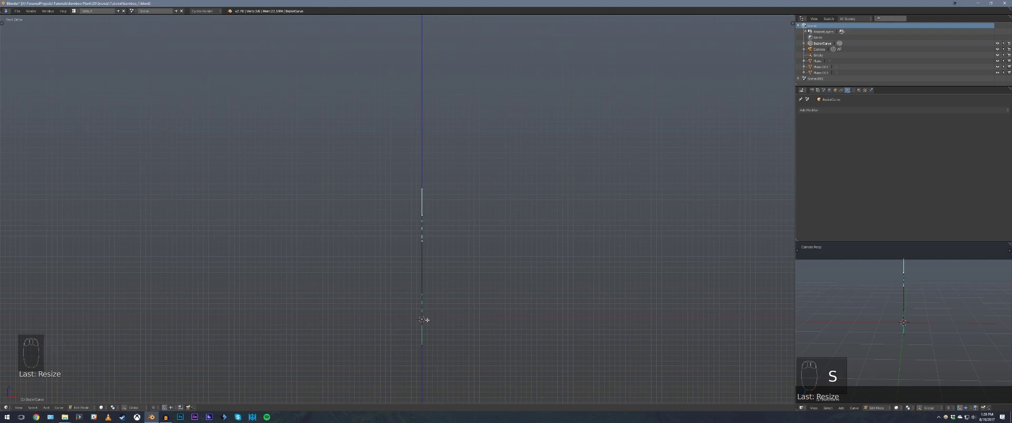
Raise the curve's top control point slightly along the Z axis
click(428, 320)
key(g)
right_click(456, 272)
click(425, 221)
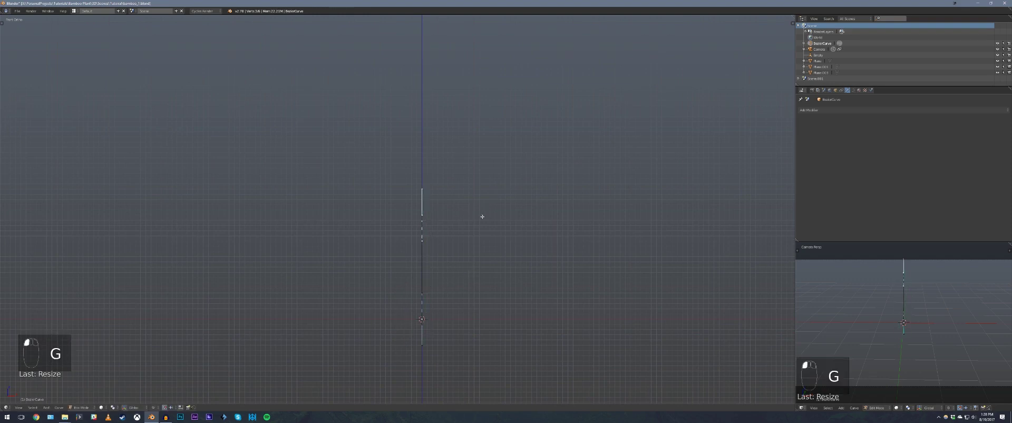
key(g)
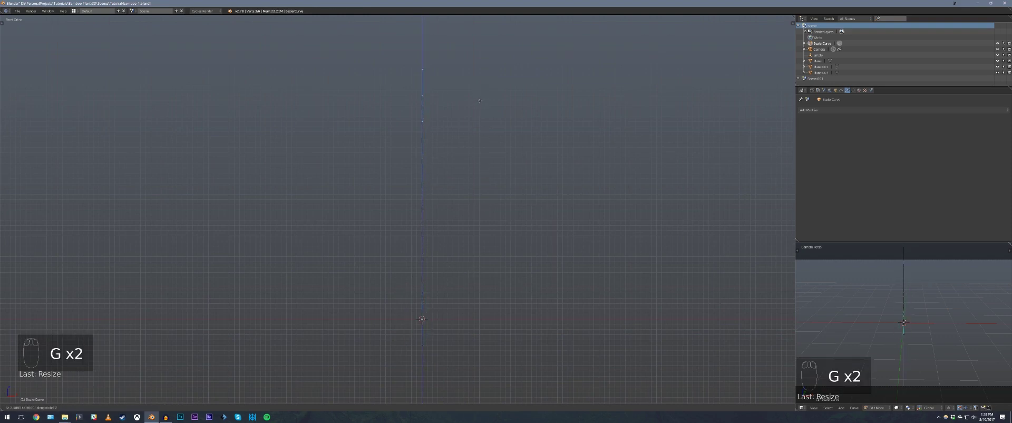
click(478, 205)
Extrude a new control point from the top of the curve, upward and toward positive X
key(e)
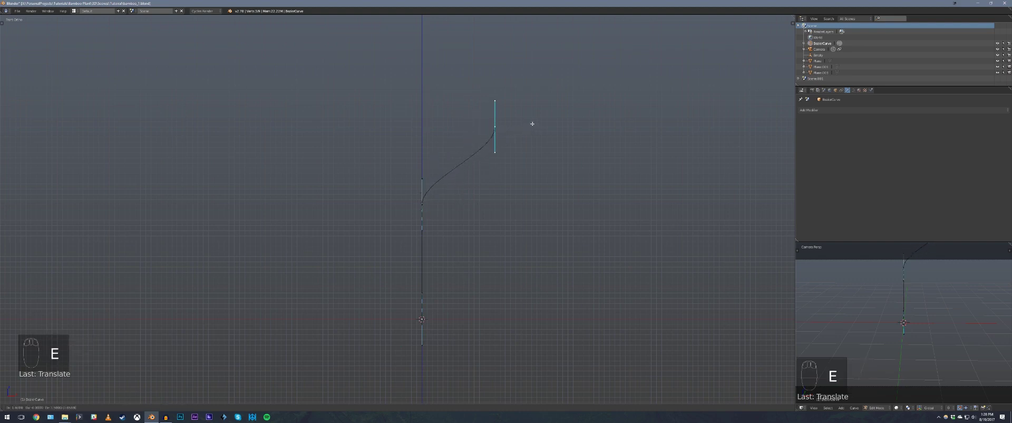
click(530, 129)
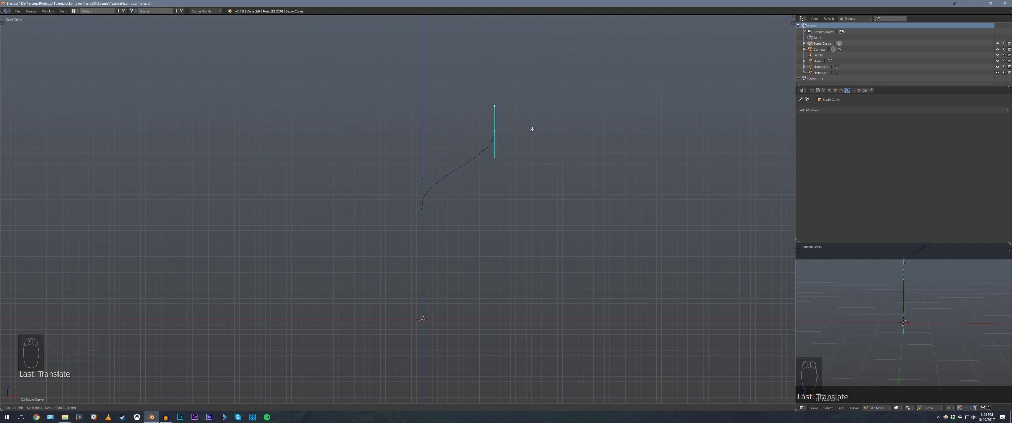
middle_drag(527, 162, 549, 210)
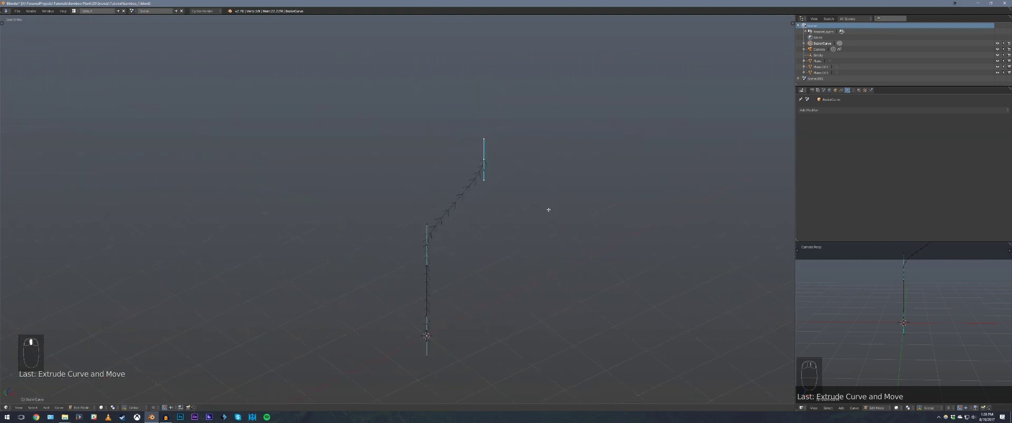
In top view, extrude another point toward positive Y and back toward the Y axis, rotating its handles parallel to X
key(KP_1)
key(KP_7)
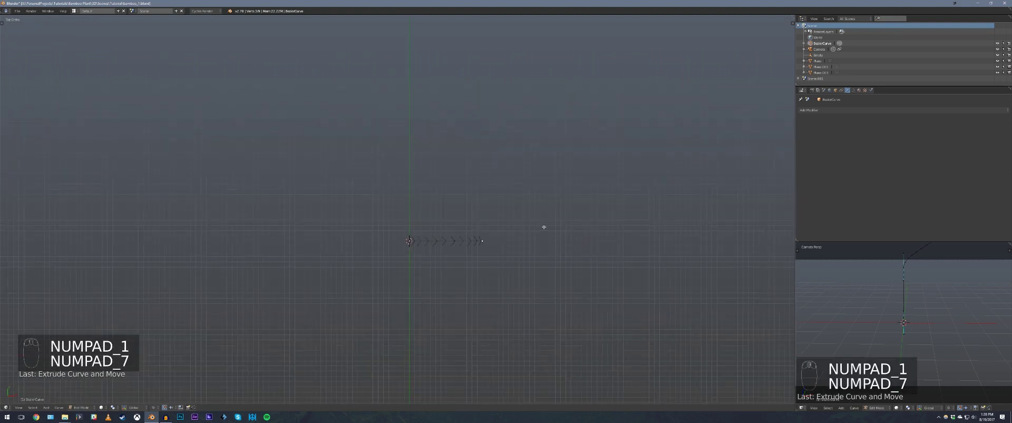
key(e)
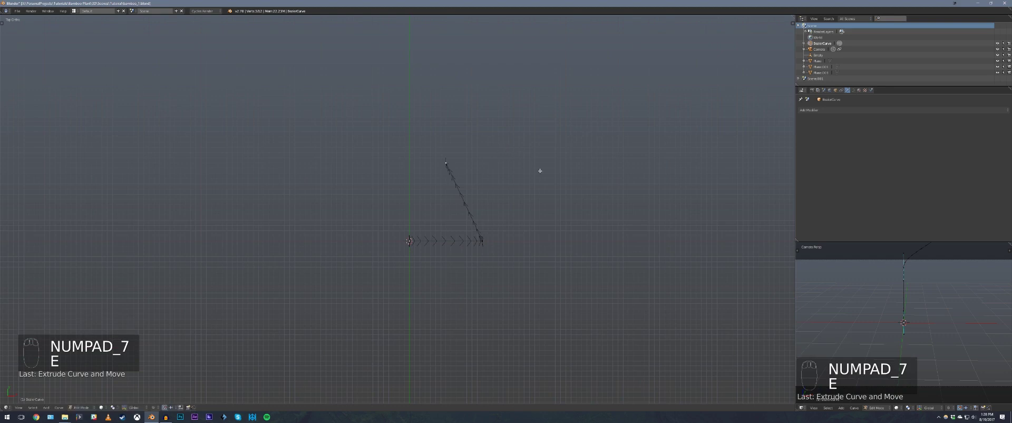
key(r)
key(r)
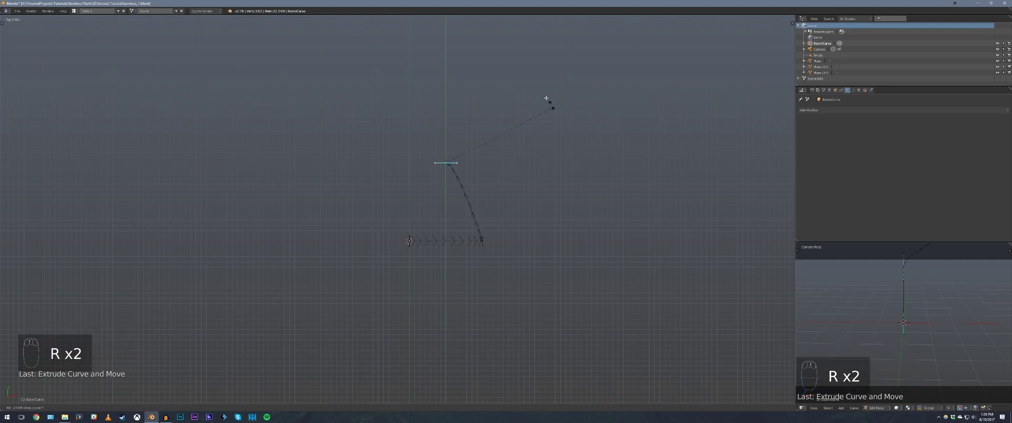
click(447, 79)
middle_drag(452, 79, 504, 134)
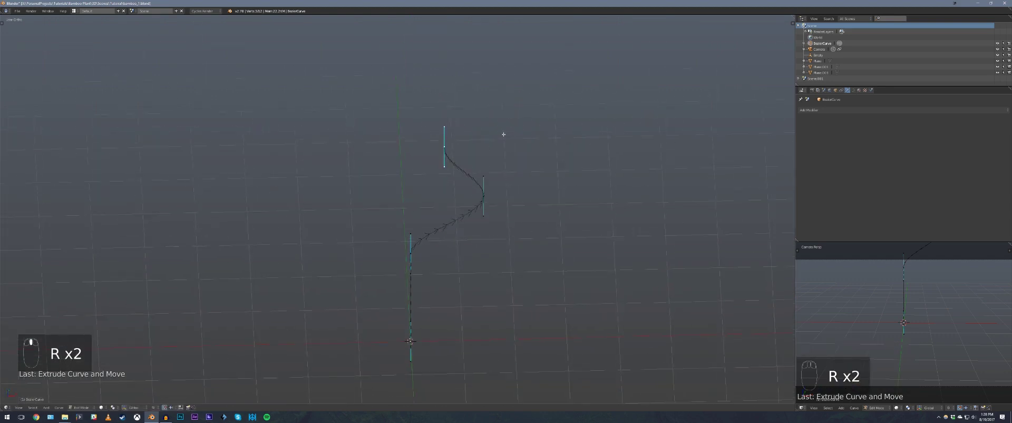
key(r)
click(431, 72)
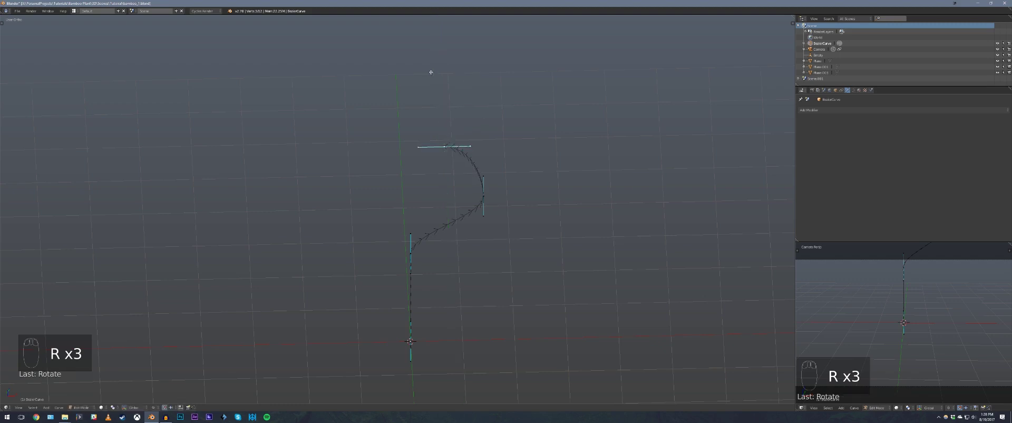
In front view, raise the new end point above the bend and shift it along X until it sits over the stem
key(KP_1)
key(g)
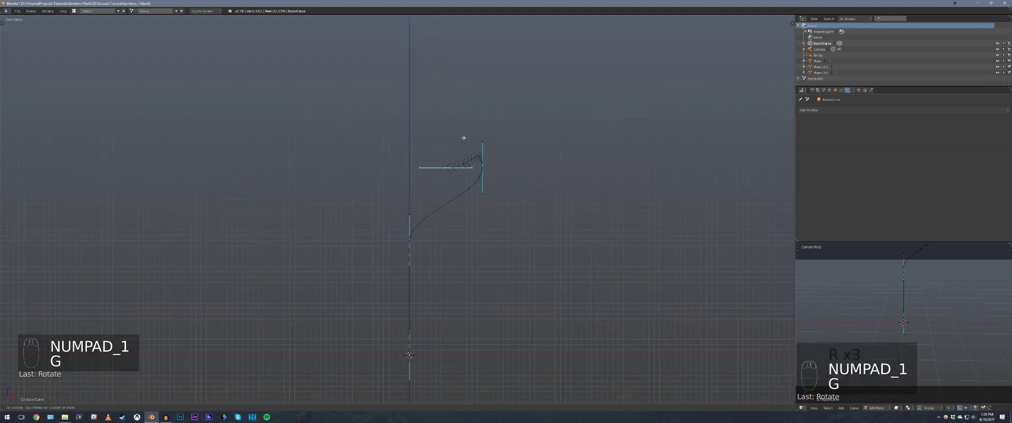
click(459, 95)
key(g)
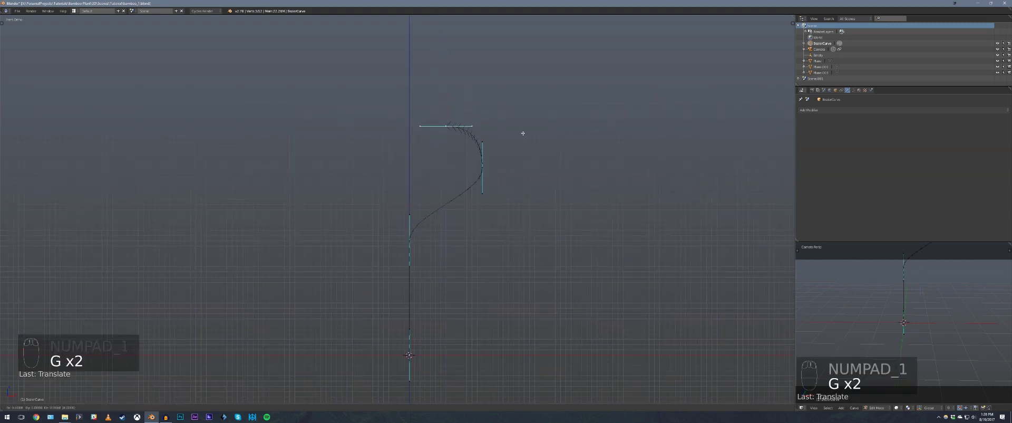
click(484, 132)
middle_drag(510, 158, 461, 186)
Select the outer bend point below the end point and rotate its handles about the X axis into a slope
key(r)
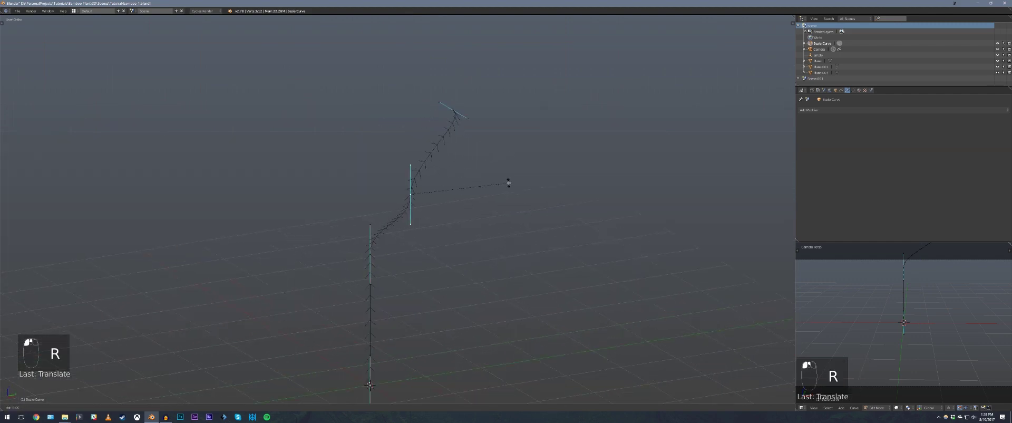
key(r)
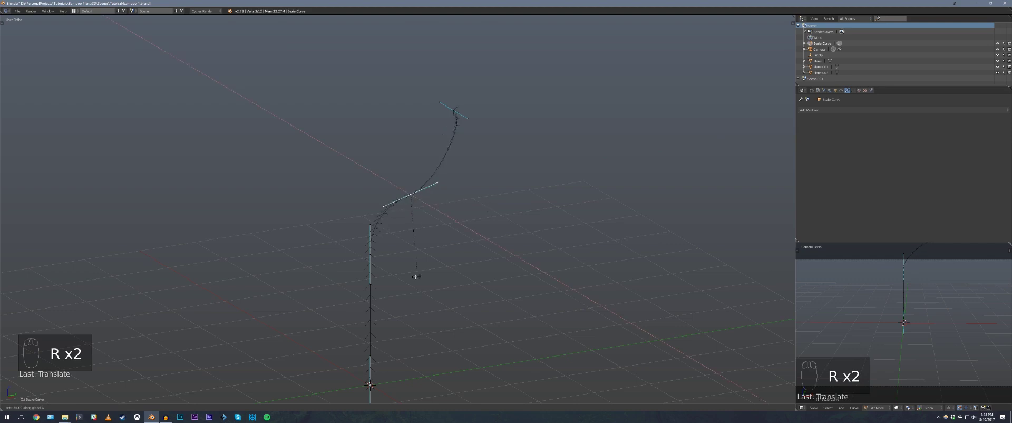
click(444, 257)
In top view, shift the bend point along positive Y and lengthen its handles to round the curve
middle_drag(445, 257, 514, 295)
key(KP_1)
key(KP_7)
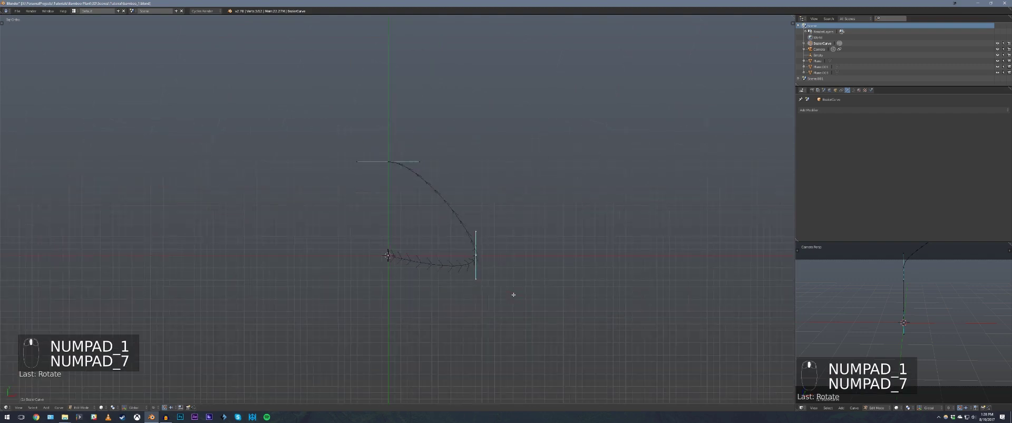
key(g)
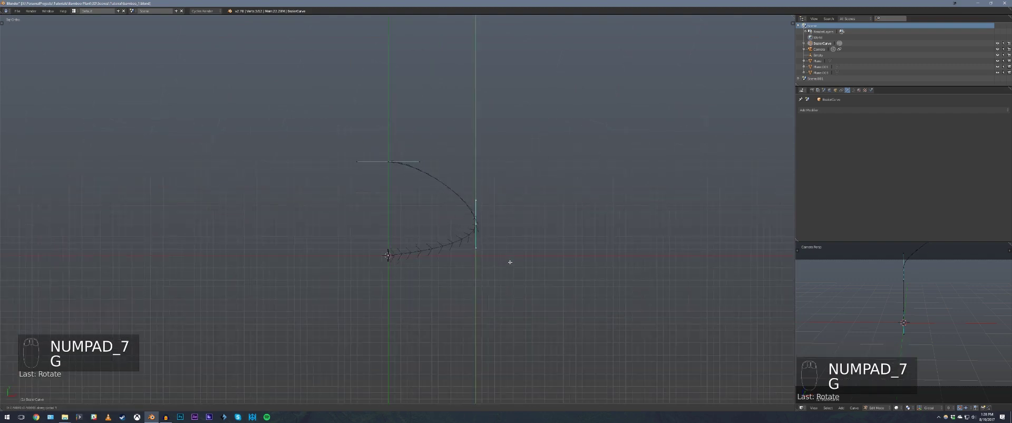
key(s)
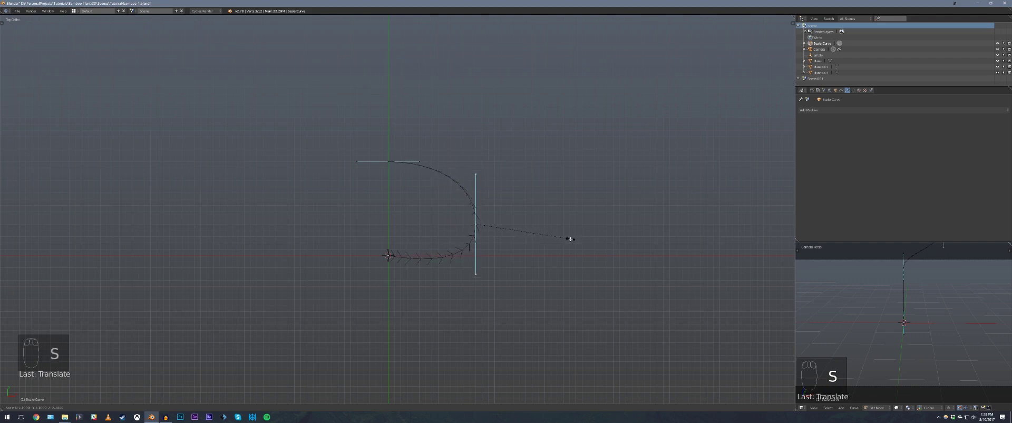
click(571, 238)
Move the bend point along X toward the stem and scale its handles down for a smoother arc
key(g)
key(x)
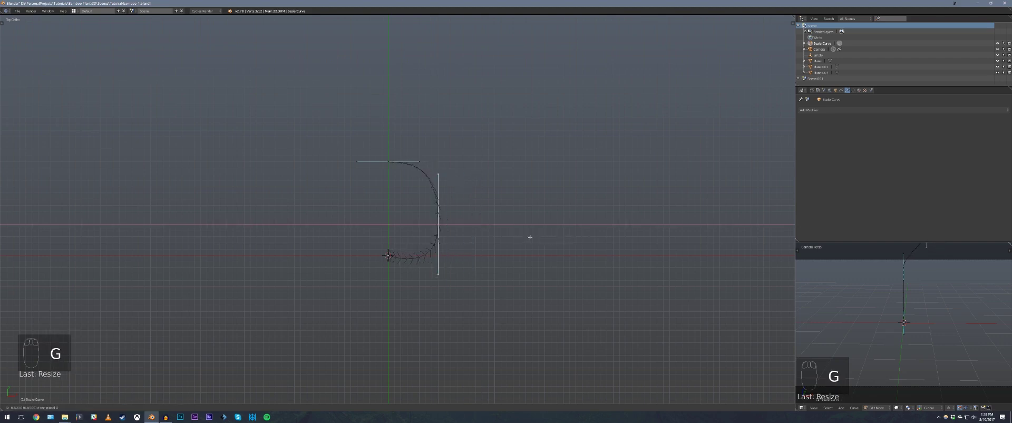
key(s)
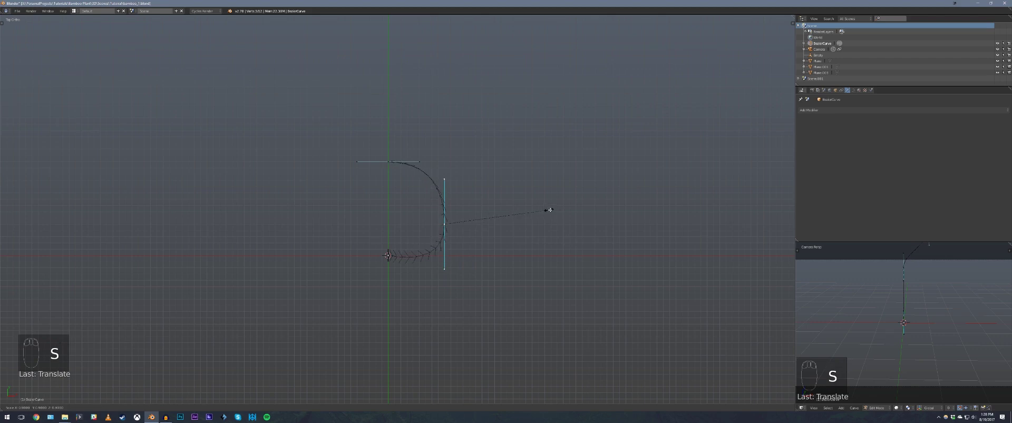
click(540, 211)
middle_drag(541, 211, 352, 158)
key(KP_7)
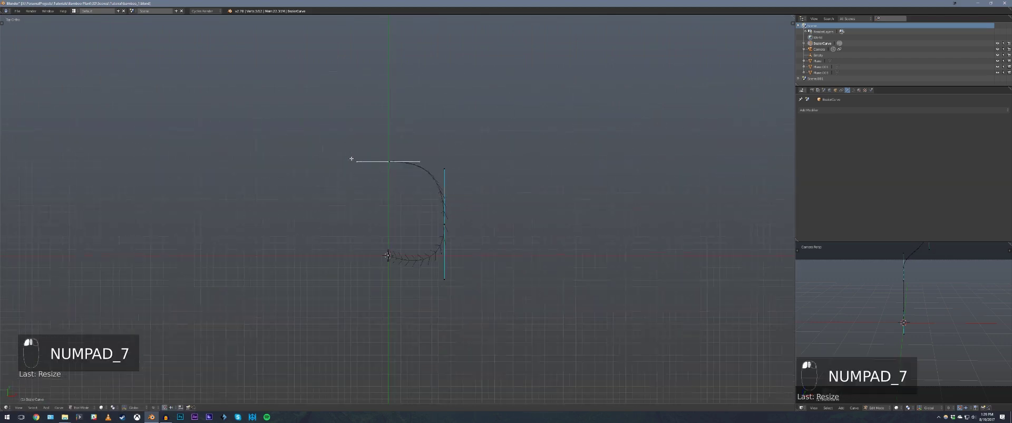
key(s)
click(482, 221)
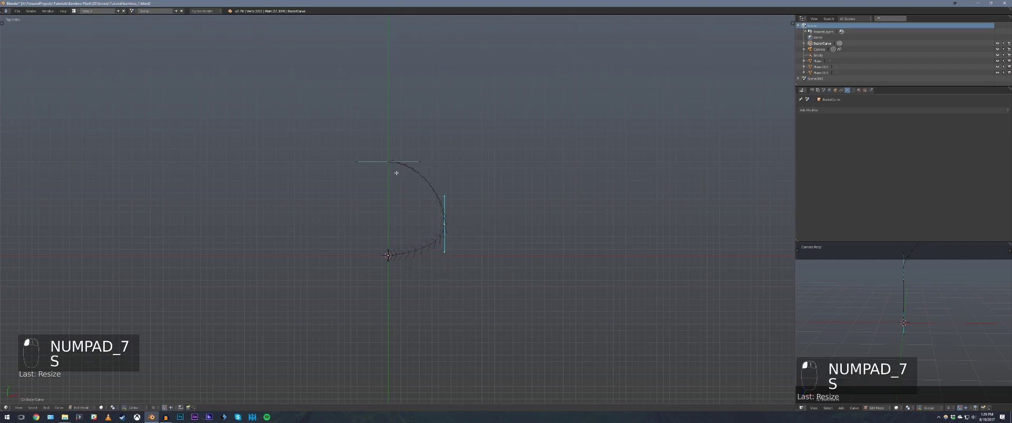
Move the curve's end point along Y toward the origin to tighten the spiral as seen from above
key(g)
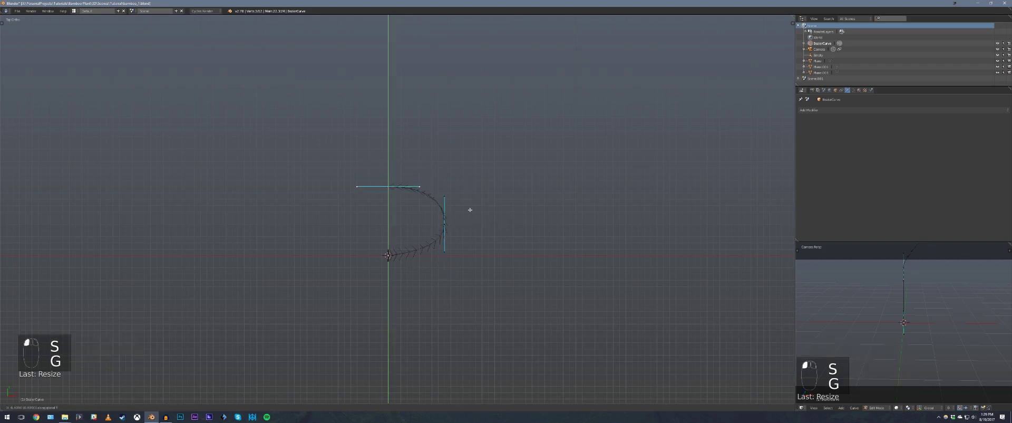
click(470, 210)
middle_drag(470, 211, 374, 166)
key(a)
middle_drag(459, 158, 395, 158)
key(KP_7)
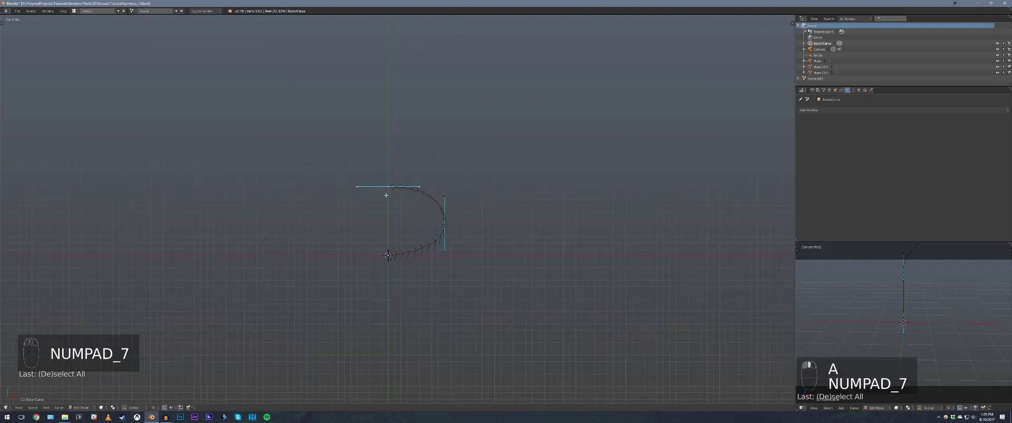
Extrude a new end point toward negative X and negative Y, and rotate its handles 90 degrees about Z
key(e)
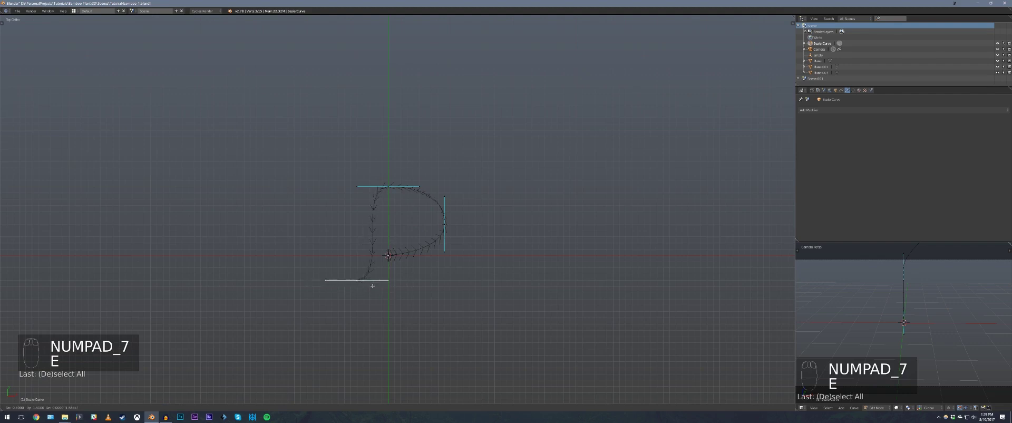
click(374, 286)
key(r)
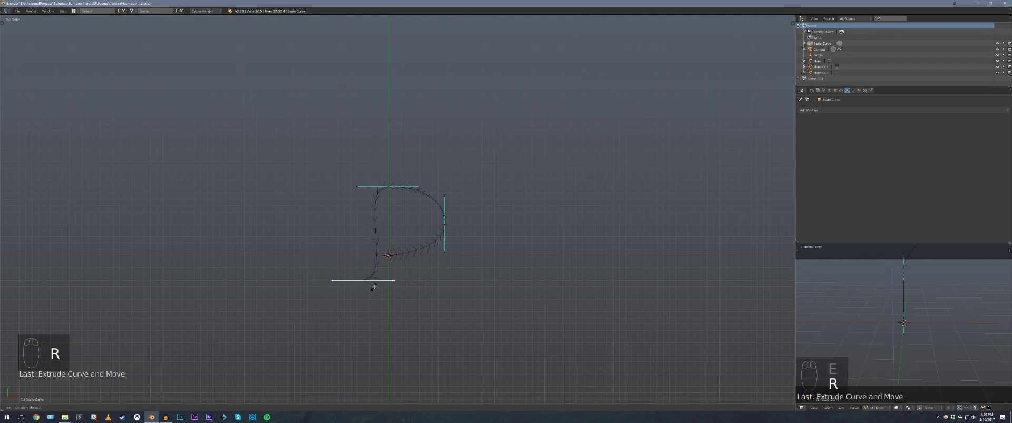
key(9)
key(0)
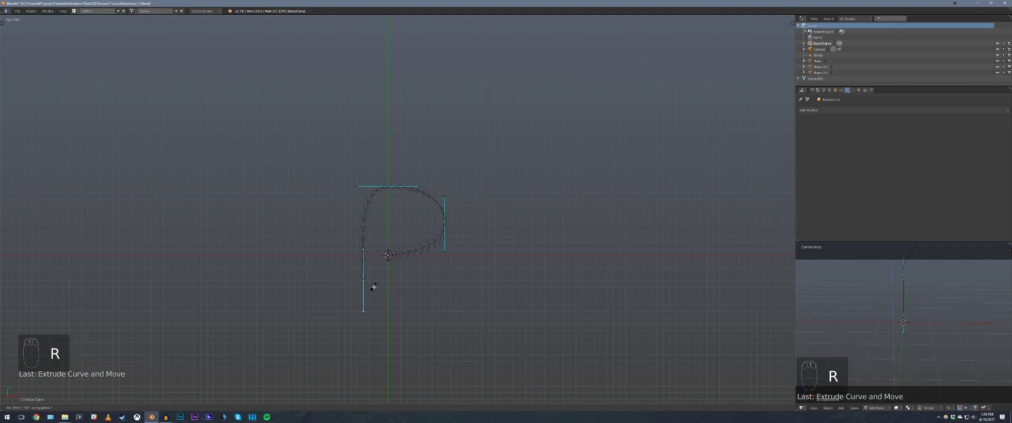
click(374, 287)
Move the new end point along positive Y to just beyond the X axis and leave curve editing
key(g)
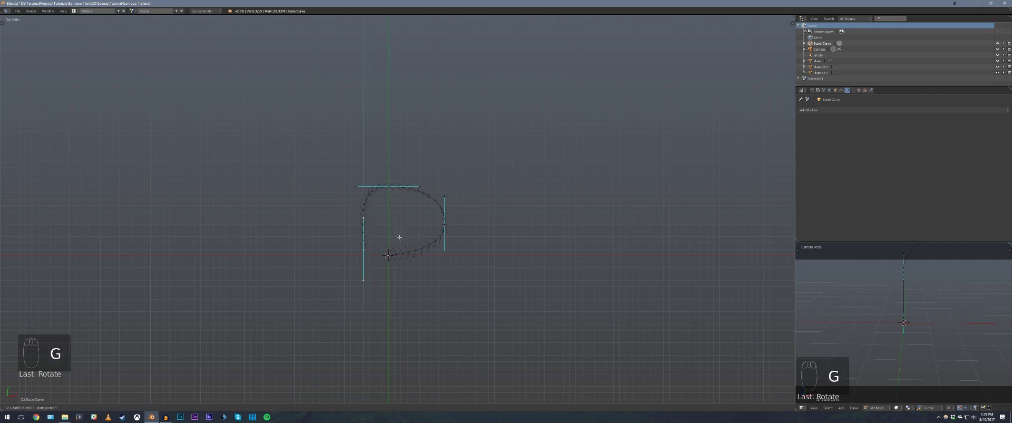
key(a)
key(Tab)
middle_drag(413, 200, 336, 178)
key(a)
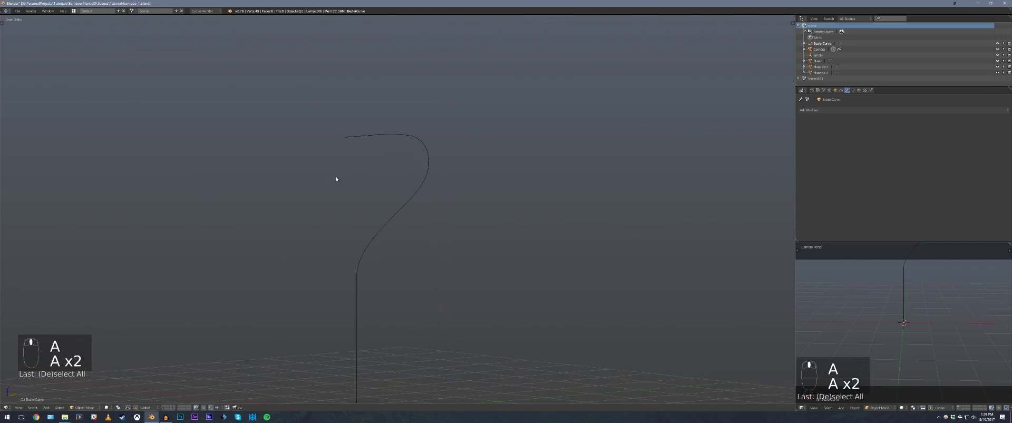
Rotate the curve's end point in the side view so the tip slopes upward, adjust its position and leave curve editing
click(352, 137)
key(Tab)
key(KP_1)
key(KP_3)
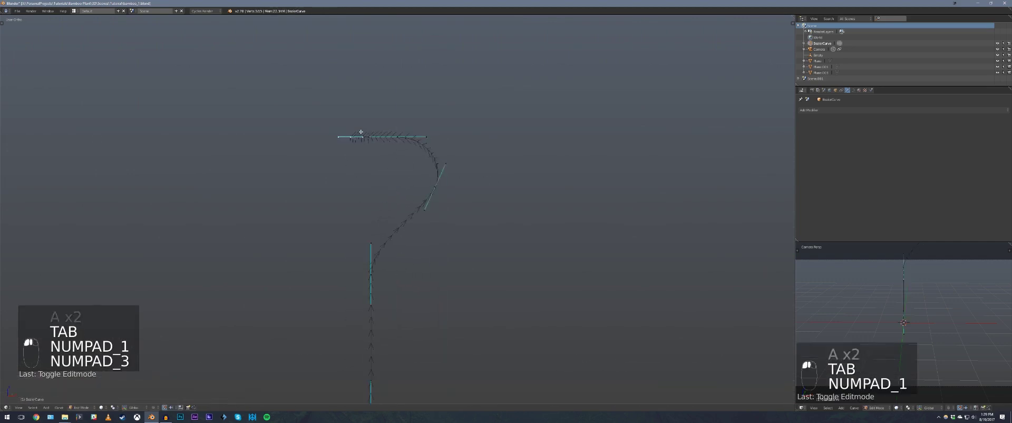
shift+middle_drag(377, 140, 379, 176)
key(r)
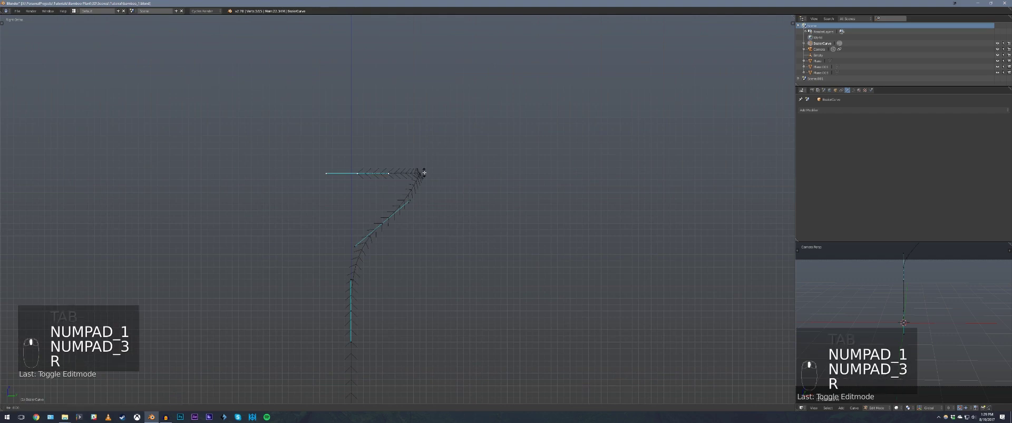
click(425, 178)
key(g)
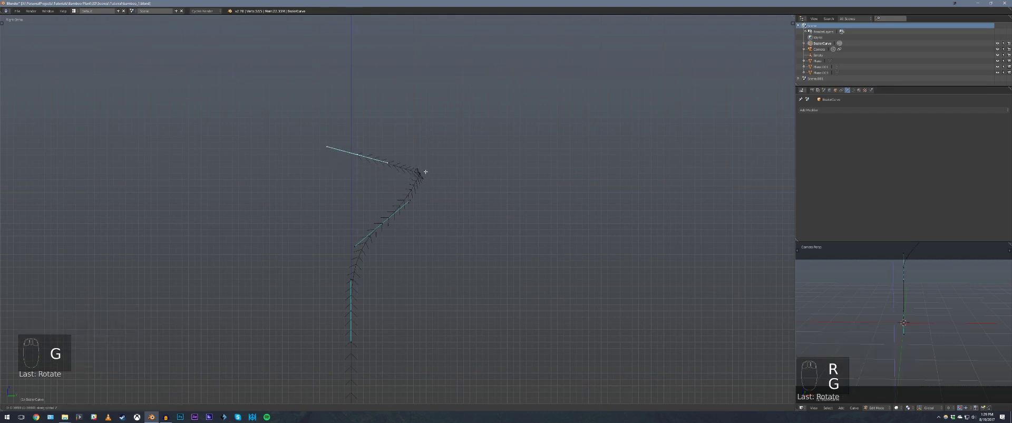
click(425, 171)
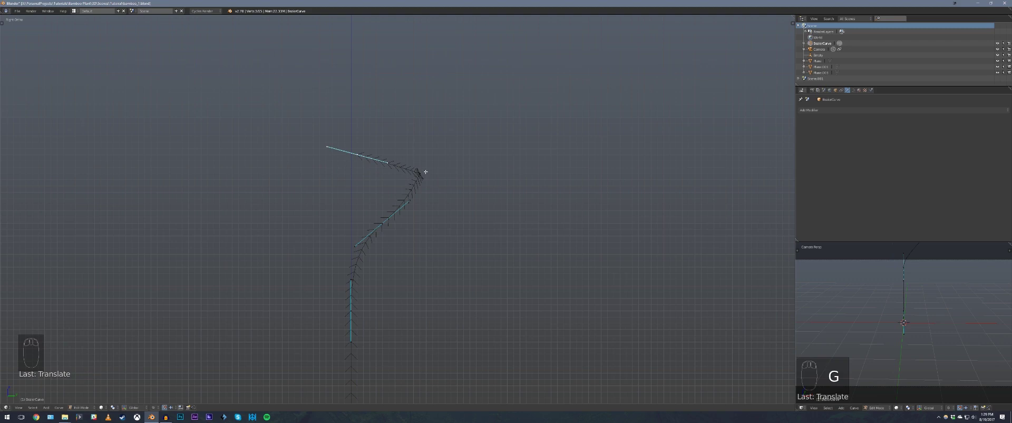
key(a)
key(Tab)
Dissolve the control point between the bend and the curve's end so the upper part forms one smooth arc
mouse_move(399, 159)
middle_down()
mouse_move(431, 205)
mouse_move(439, 177)
mouse_move(368, 165)
mouse_move(394, 170)
middle_up()
key(Tab)
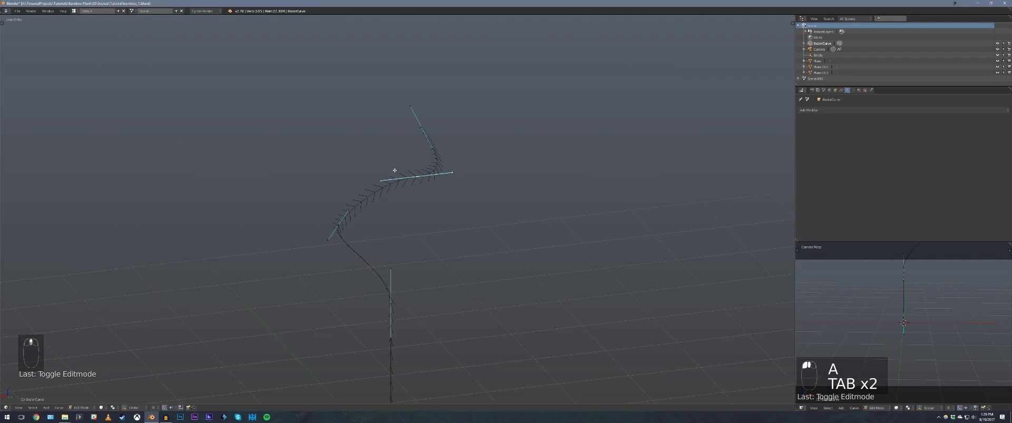
key(x)
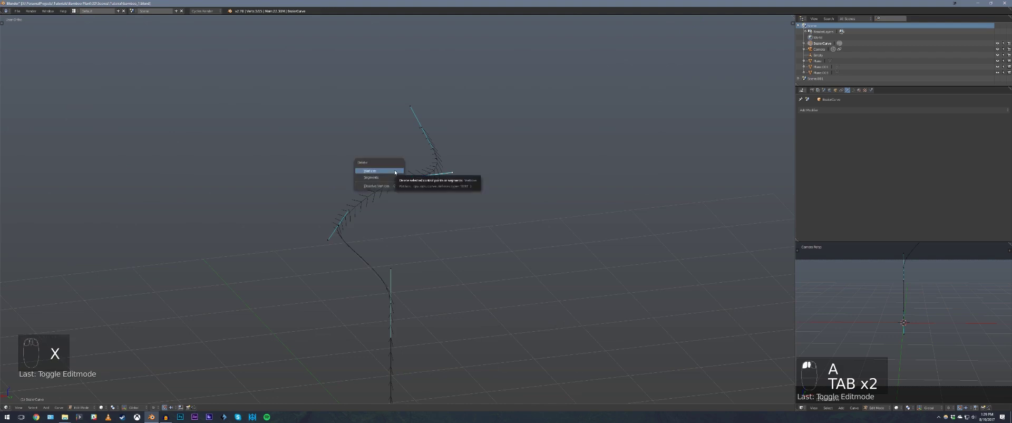
click(388, 185)
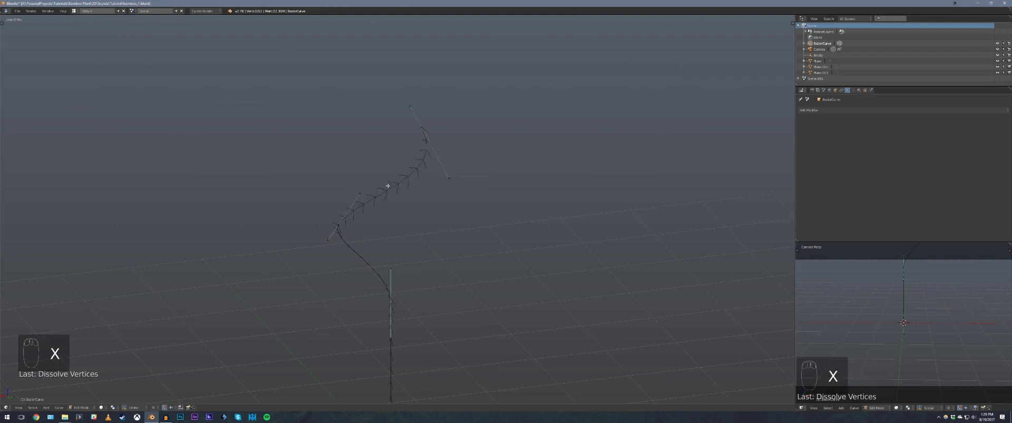
middle_drag(388, 185, 371, 157)
key(a)
key(Tab)
key(a)
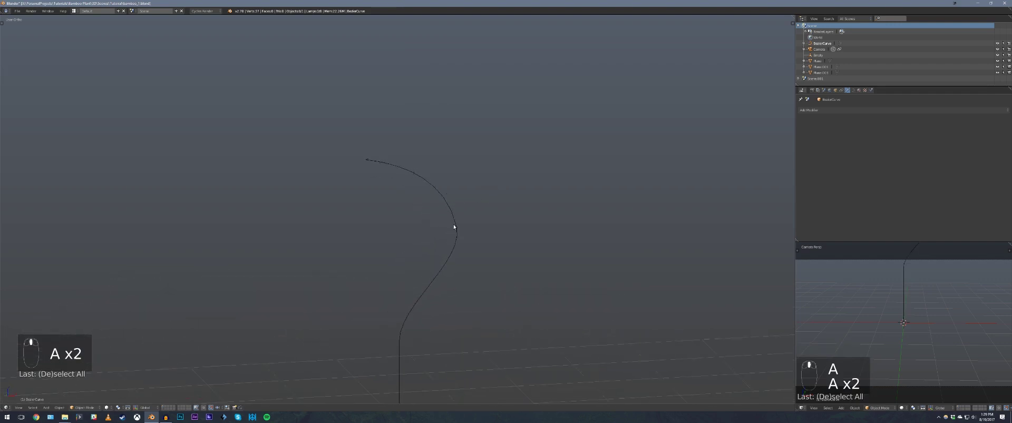
middle_drag(395, 325, 519, 143)
key(Tab)
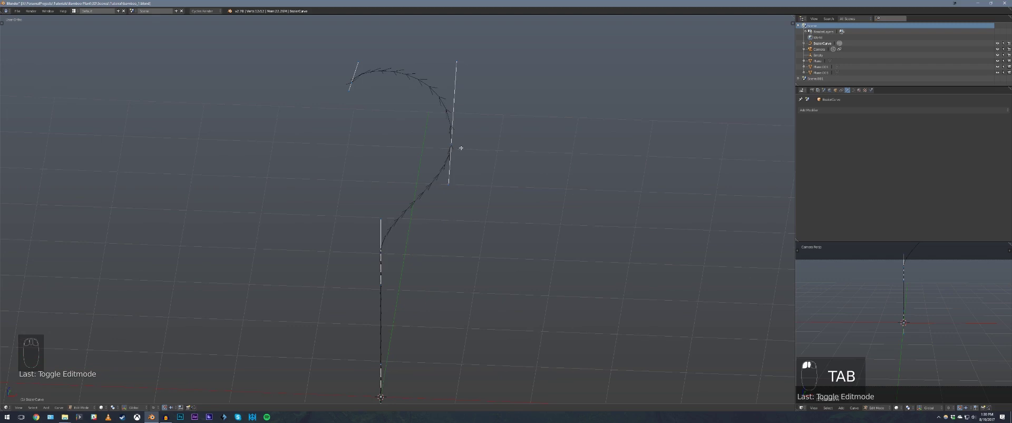
middle_drag(461, 148, 362, 91)
key(a)
key(Tab)
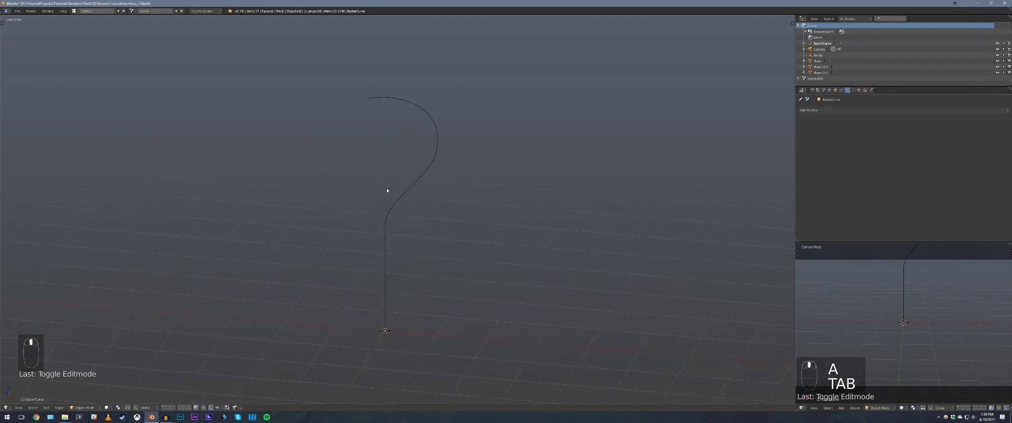
middle_drag(371, 212, 443, 220)
Select the Bezier curve and set its fill mode to Full
click(410, 154)
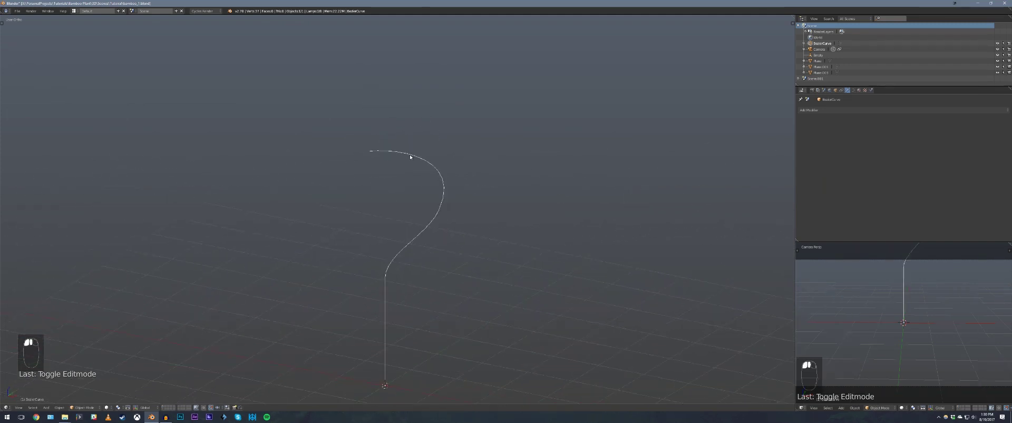
click(853, 90)
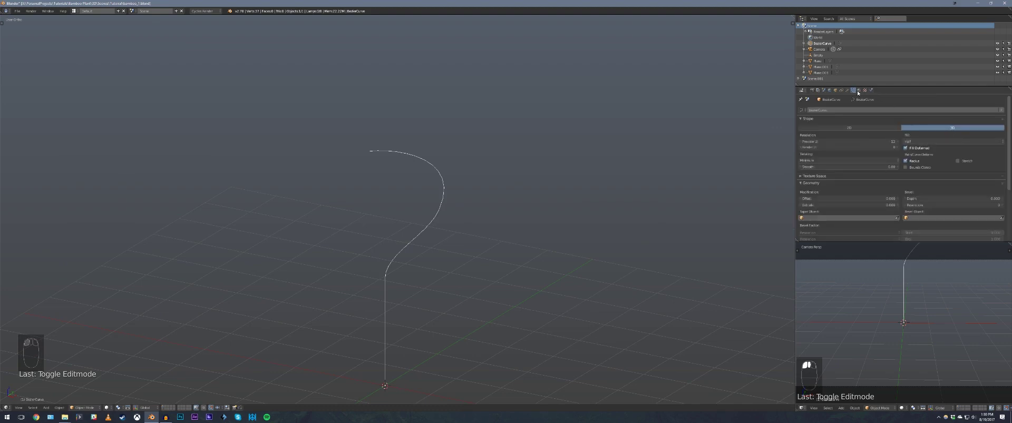
click(924, 141)
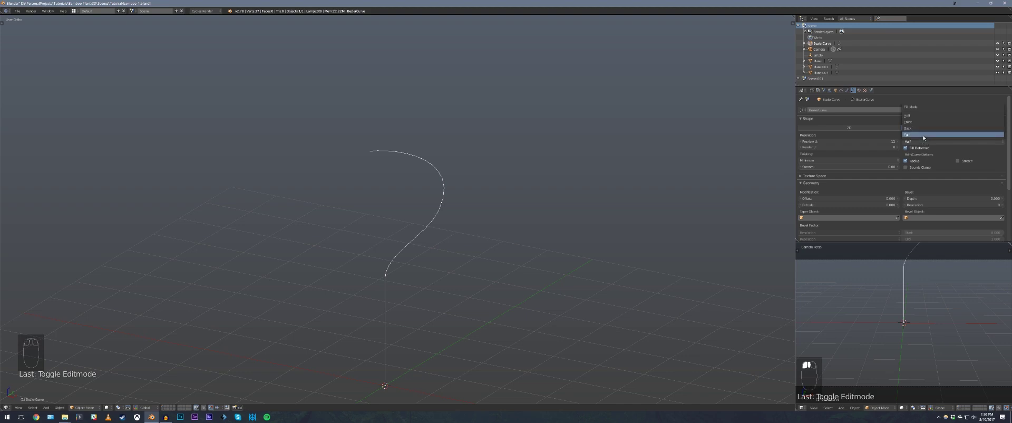
click(924, 135)
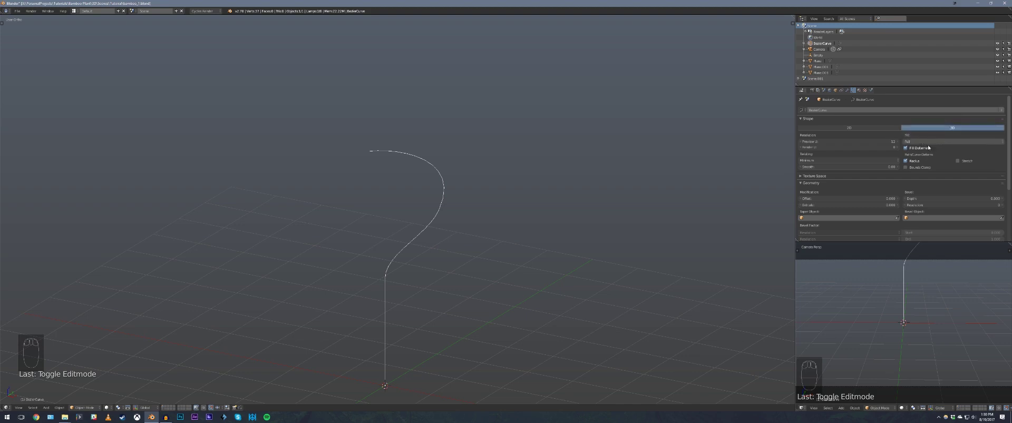
Increase the curve's bevel depth to turn the path into a thick tube
middle_drag(425, 197, 421, 194)
scroll(421, 194, up, 1)
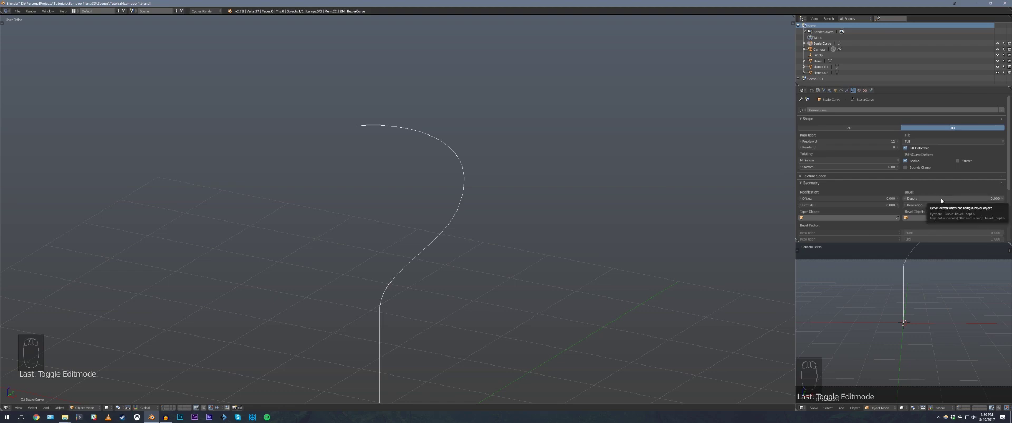
drag(942, 201, 977, 201)
middle_drag(491, 197, 464, 201)
key(a)
scroll(435, 194, up, 2)
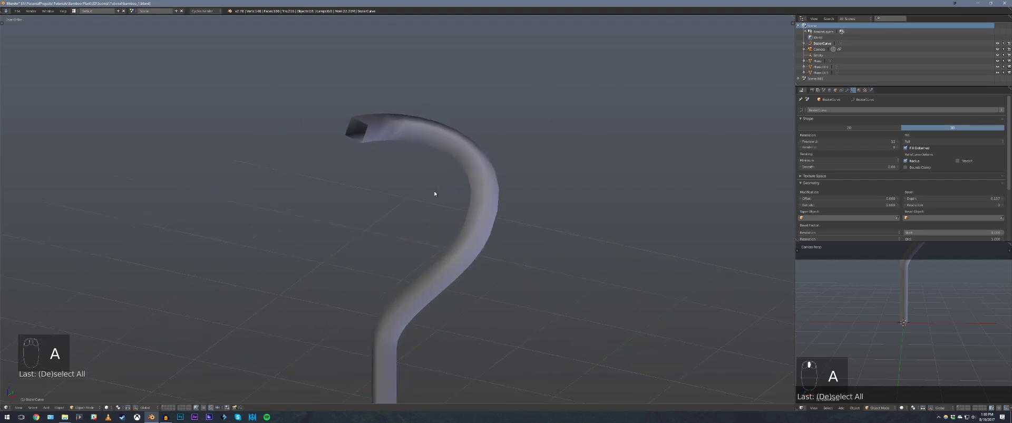
Select the tube and raise its bevel resolution to 2 for a rounder cross-section
middle_drag(461, 215, 438, 163)
right_click(439, 163)
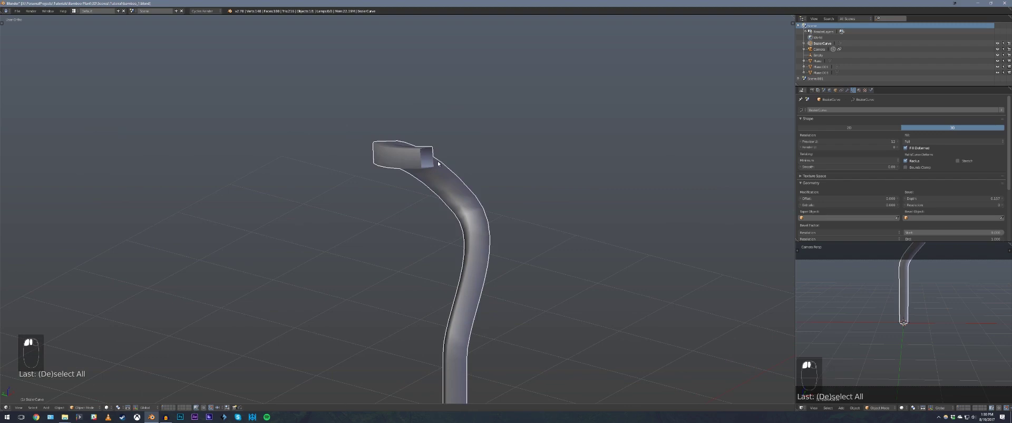
click(1003, 205)
click(1004, 206)
middle_drag(517, 201, 452, 186)
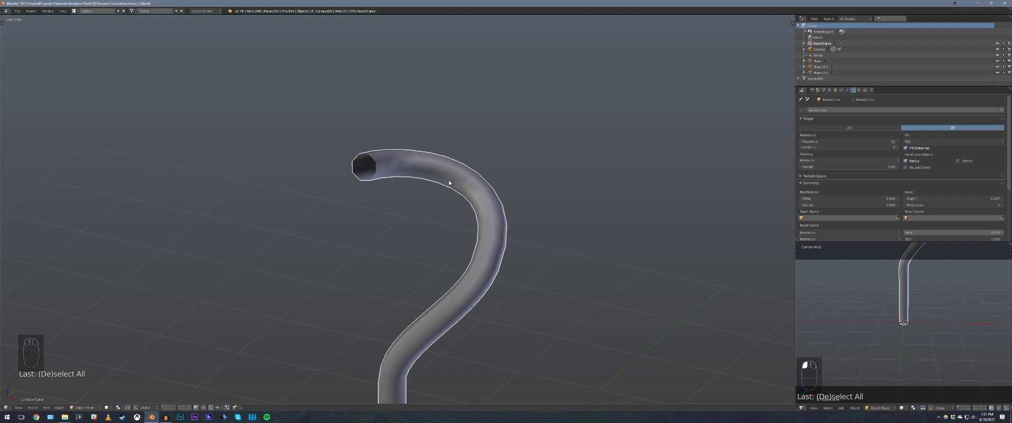
Examine the shape of the spiralling tube from several angles and from above
middle_drag(449, 182, 500, 163)
key(Tab)
key(Tab)
key(a)
key(a)
key(a)
middle_drag(427, 192, 397, 205)
key(KP_7)
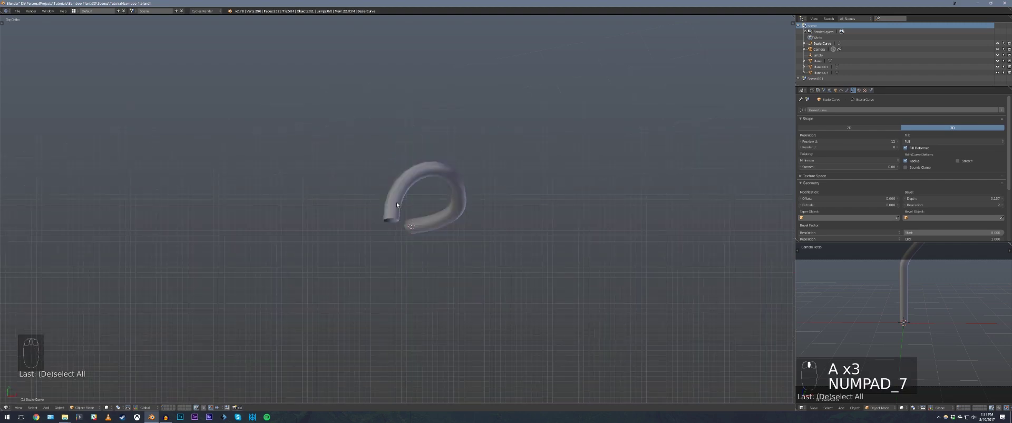
middle_drag(388, 206, 441, 216)
Duplicate the spiral tube and place the copy beside the original toward negative X
click(461, 218)
key(shift+d)
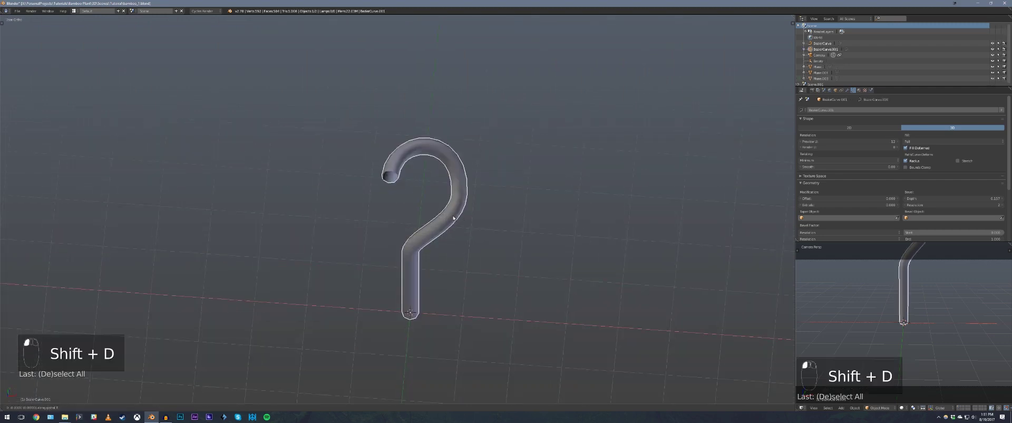
click(343, 220)
shift+middle_drag(379, 220, 434, 219)
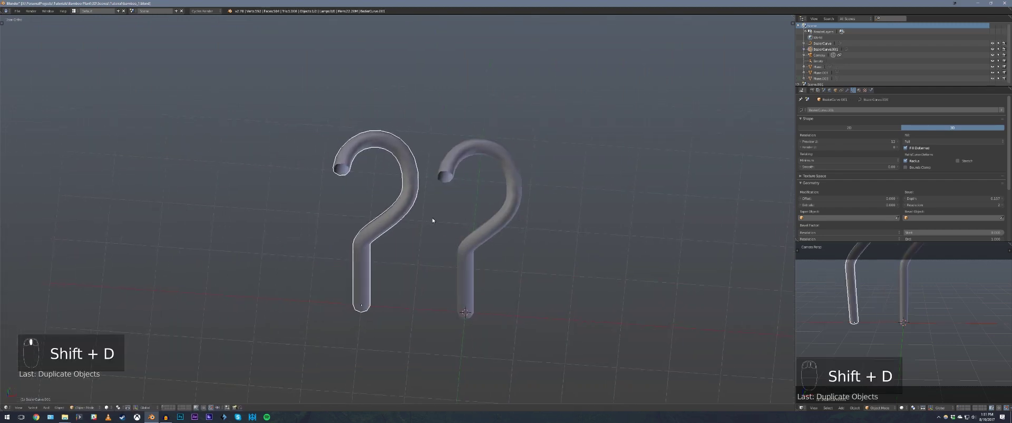
Dissolve the bend and end points of the duplicated curve, leaving only its straight lower section
key(Tab)
click(405, 182)
shift+click(414, 183)
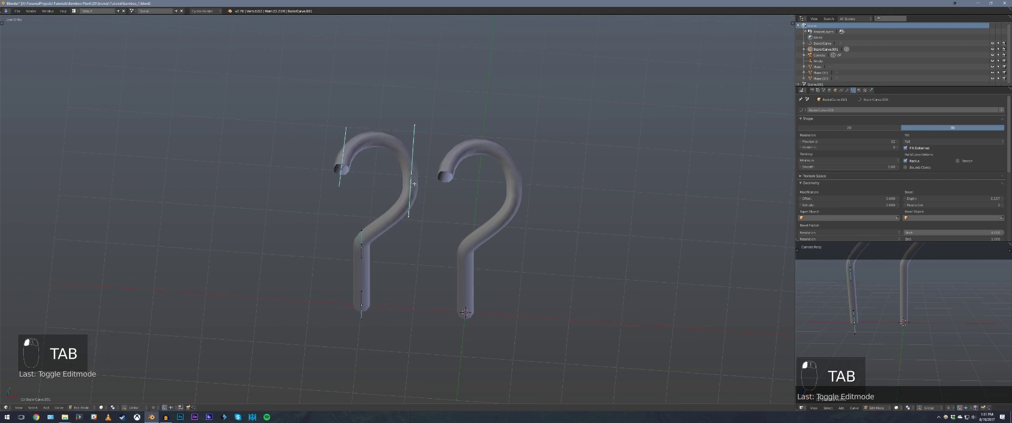
key(x)
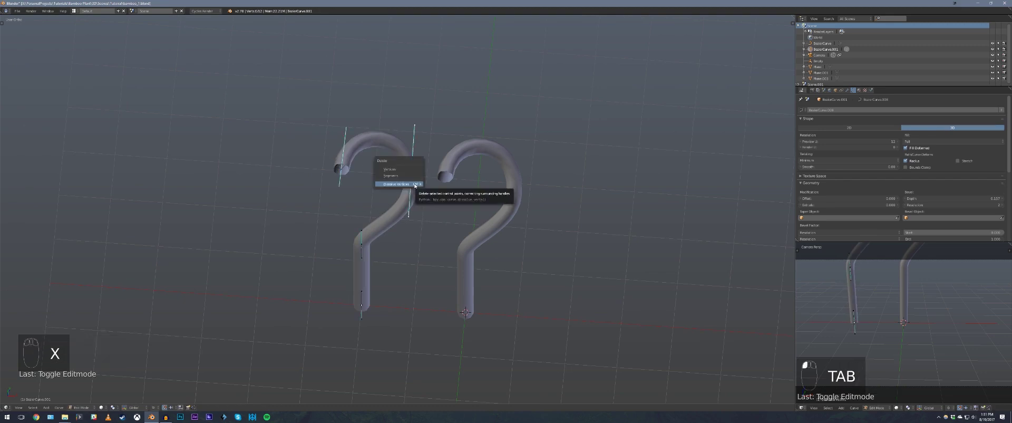
click(401, 185)
Raise the straight stalk's upper point along Z above the top of the spiral and leave curve editing
key(KP_1)
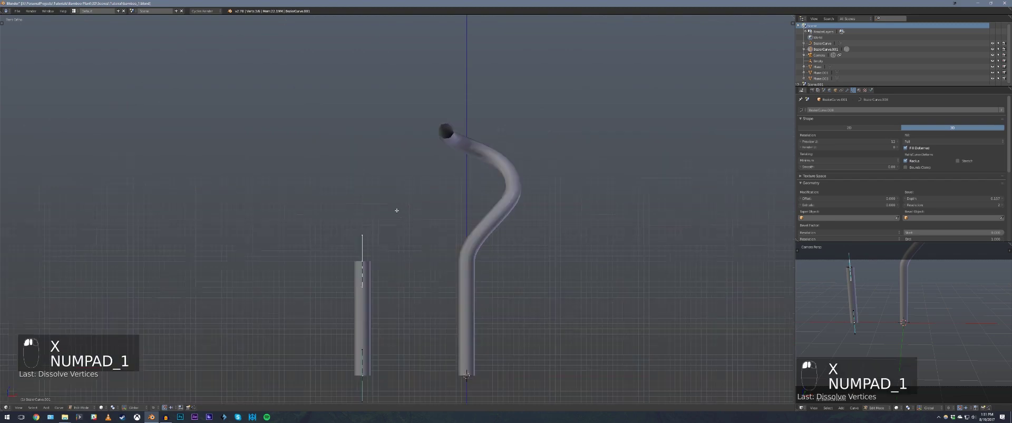
key(g)
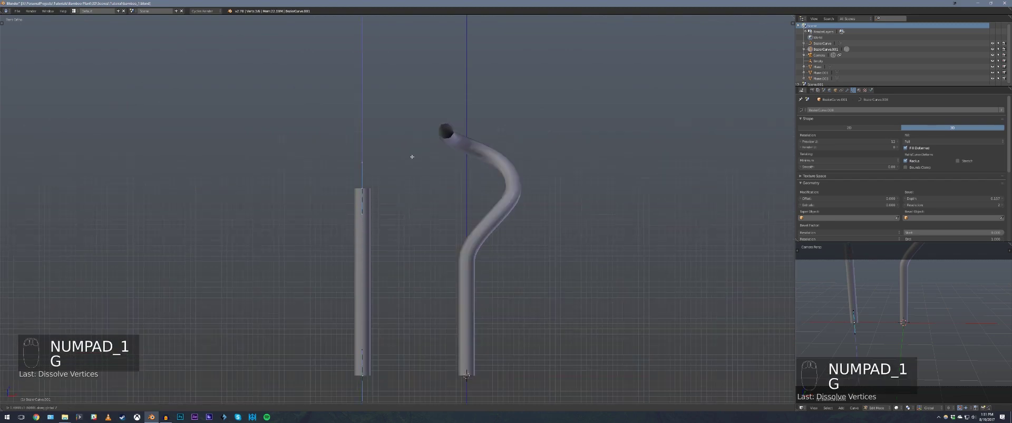
click(431, 65)
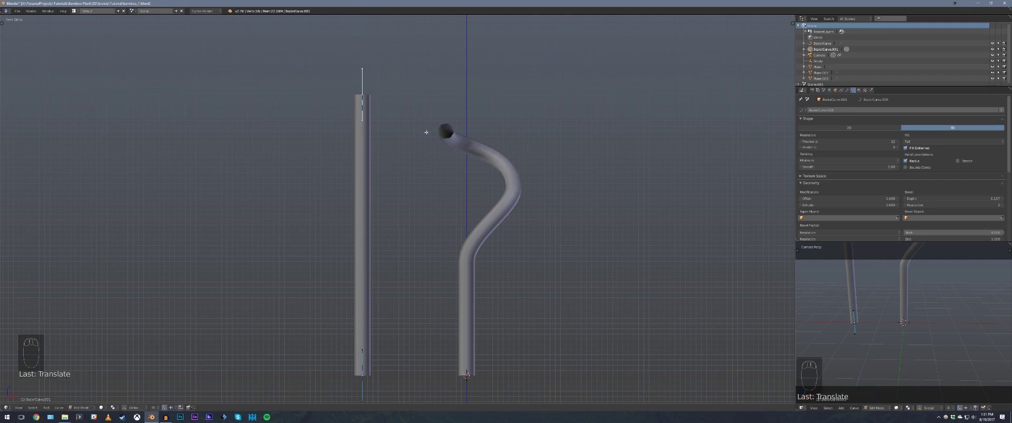
key(Tab)
Move the straight stalk along X to line up with the base of the spiral stalk
key(g)
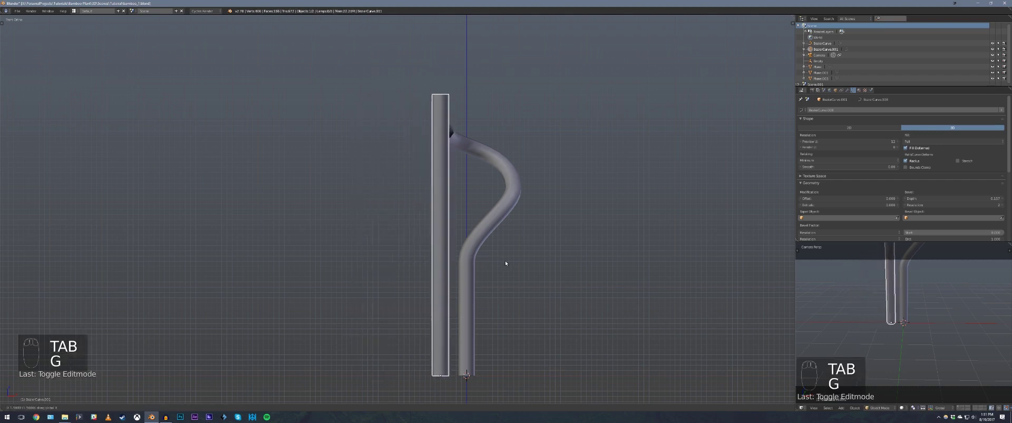
click(528, 260)
middle_drag(539, 231, 509, 262)
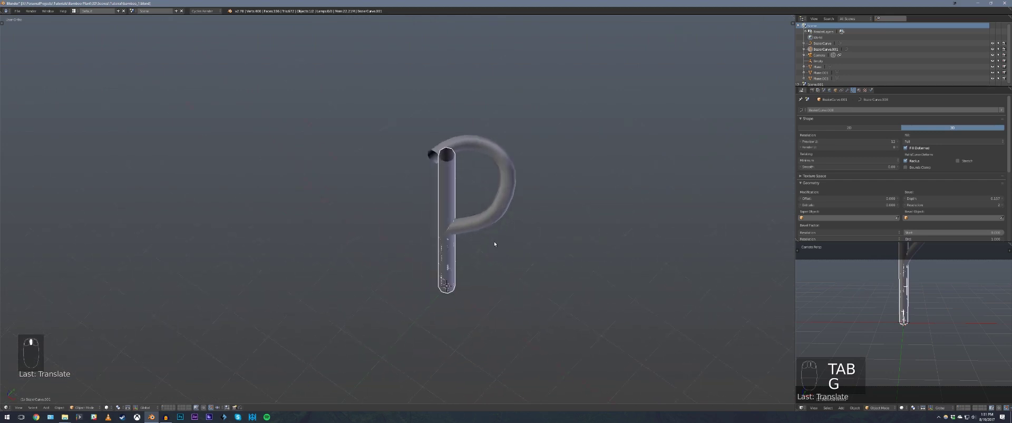
Toggle snapping and move the straight stalk into the middle of the spiral's loop as seen from above
key(g)
key(shift+Tab)
key(g)
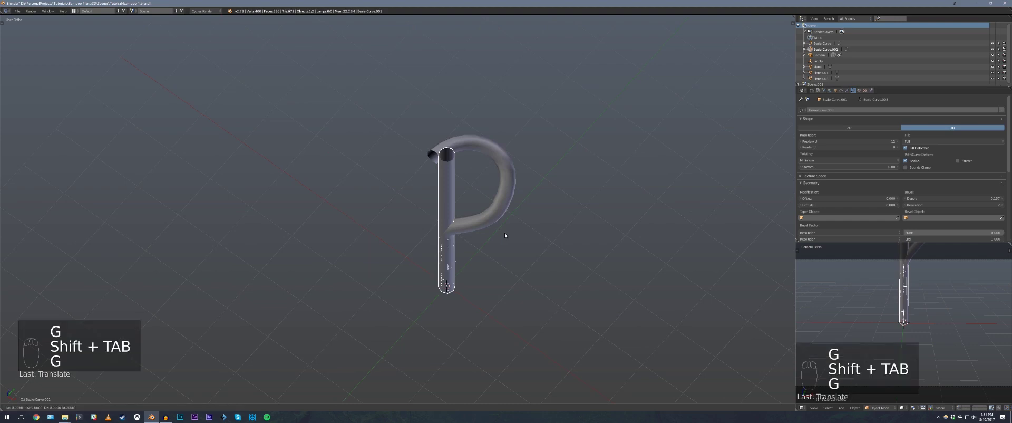
click(524, 220)
middle_drag(524, 220, 513, 213)
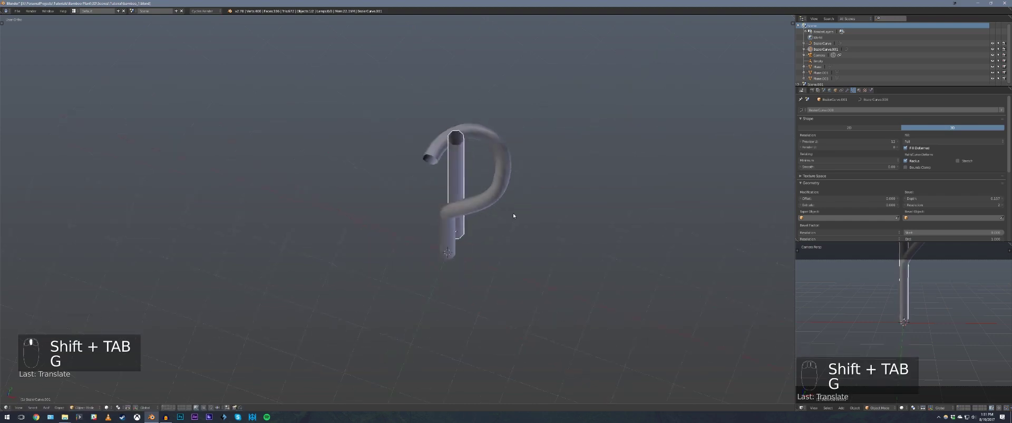
key(KP_7)
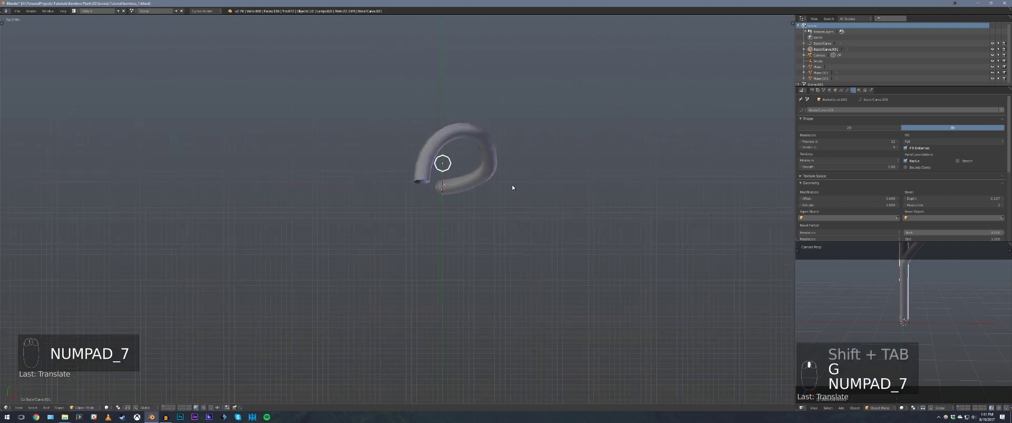
key(g)
click(526, 182)
middle_drag(525, 182, 498, 176)
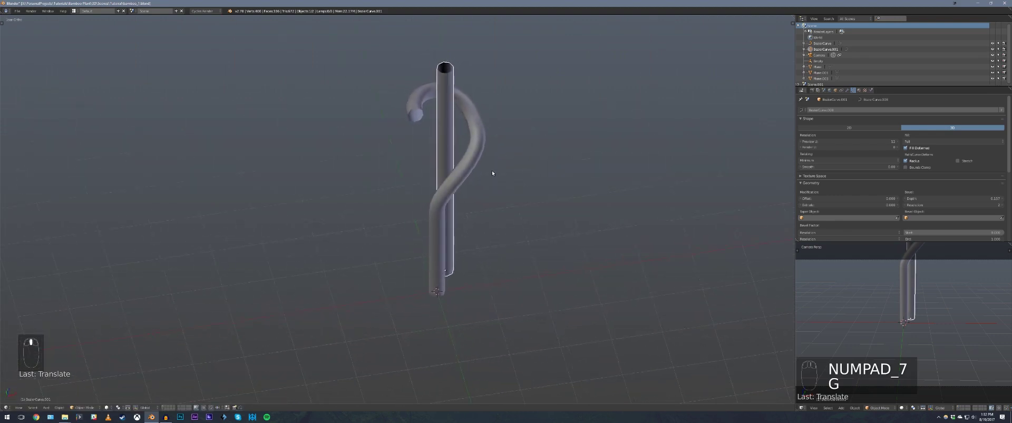
Duplicate the straight stalk to a spot outside the spiral's open end and shorten the copy along Z to about half its height
key(KP_7)
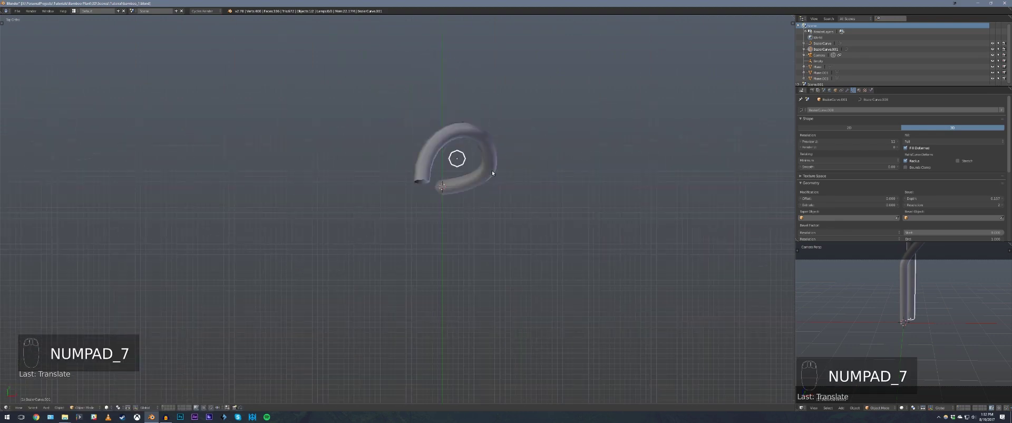
shift+middle_drag(492, 170, 482, 232)
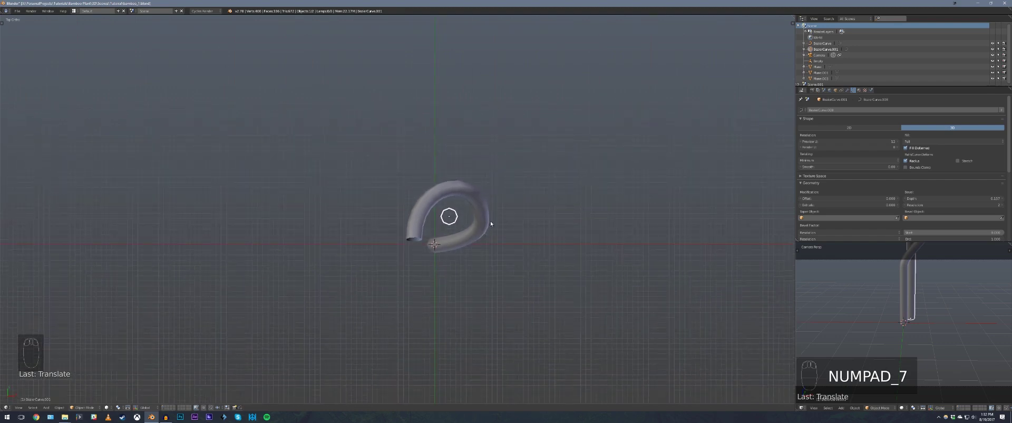
key(shift+d)
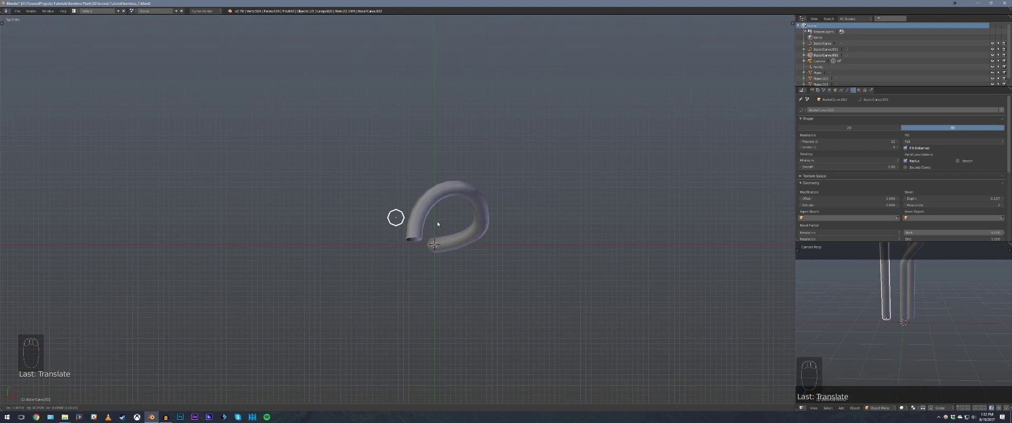
click(437, 220)
middle_drag(437, 220, 474, 193)
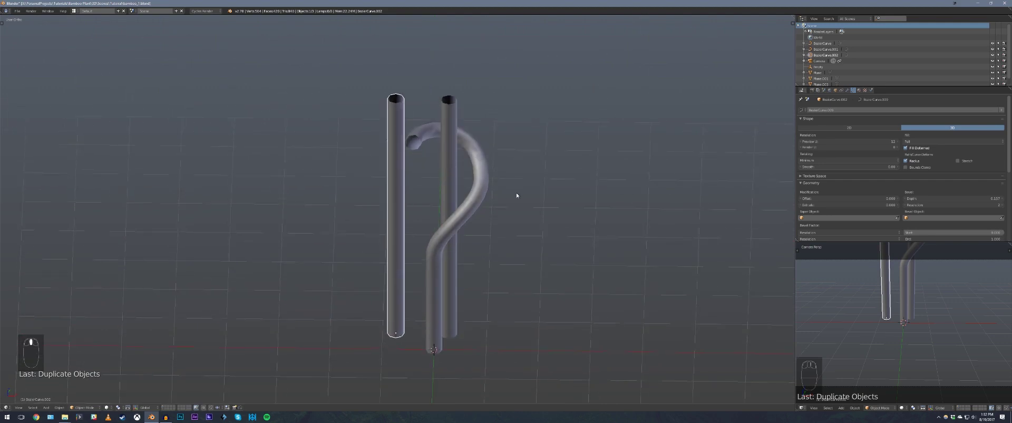
key(s)
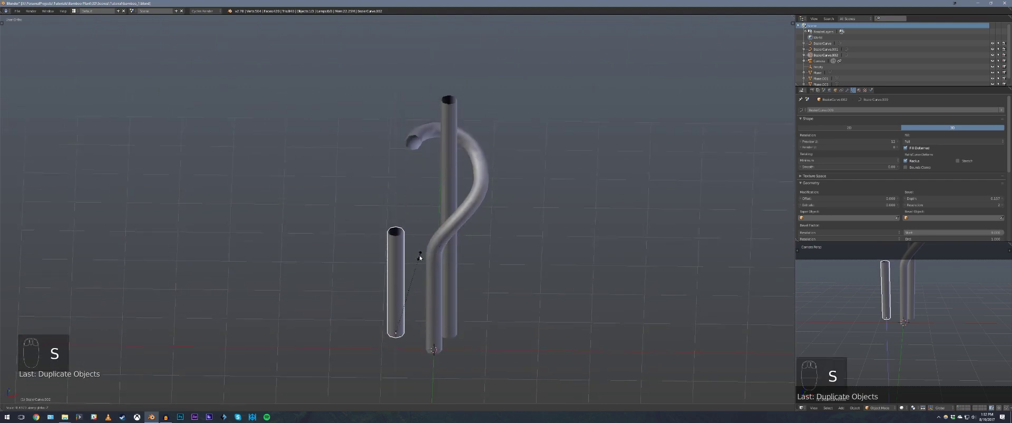
click(420, 257)
Duplicate the short stalk across to the opposite side of the loop and move it in beneath the spiral's outer bend
key(KP_7)
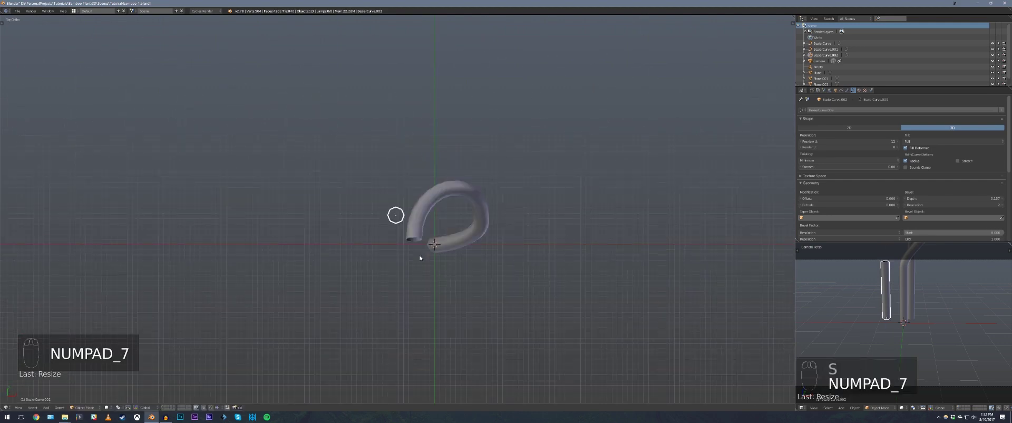
key(shift+d)
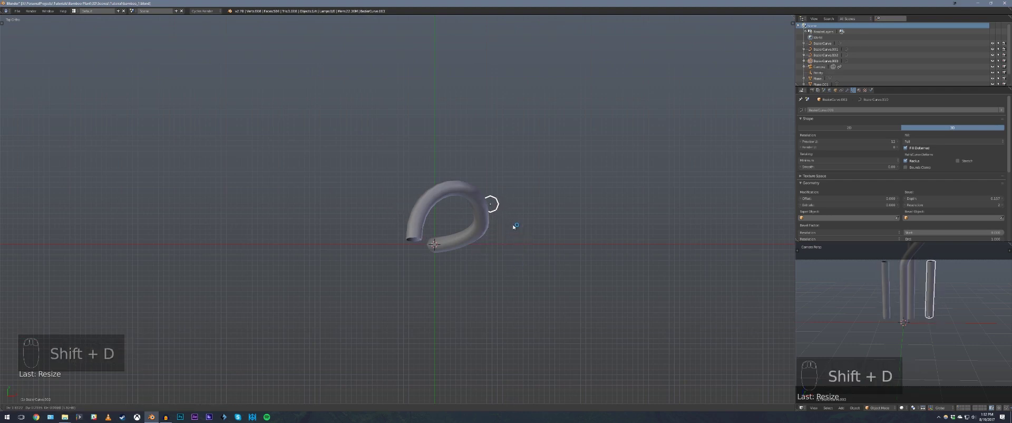
click(520, 219)
middle_drag(520, 219, 498, 182)
key(KP_7)
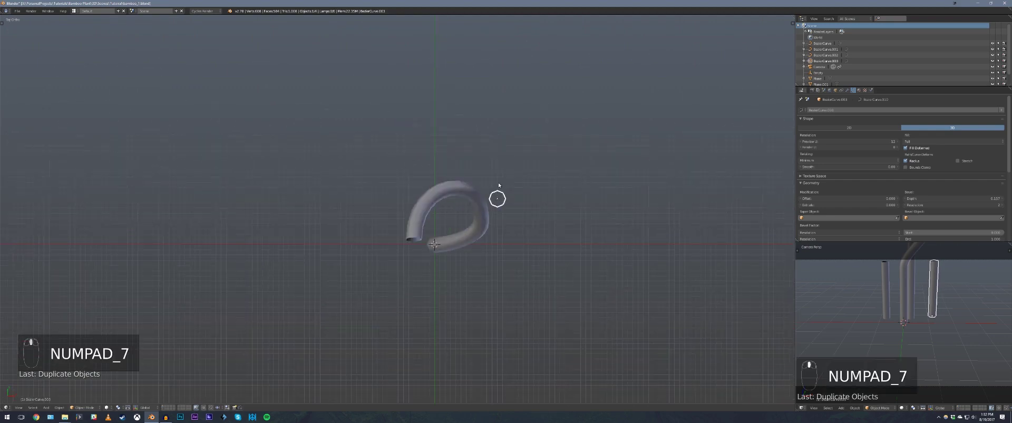
key(g)
click(516, 219)
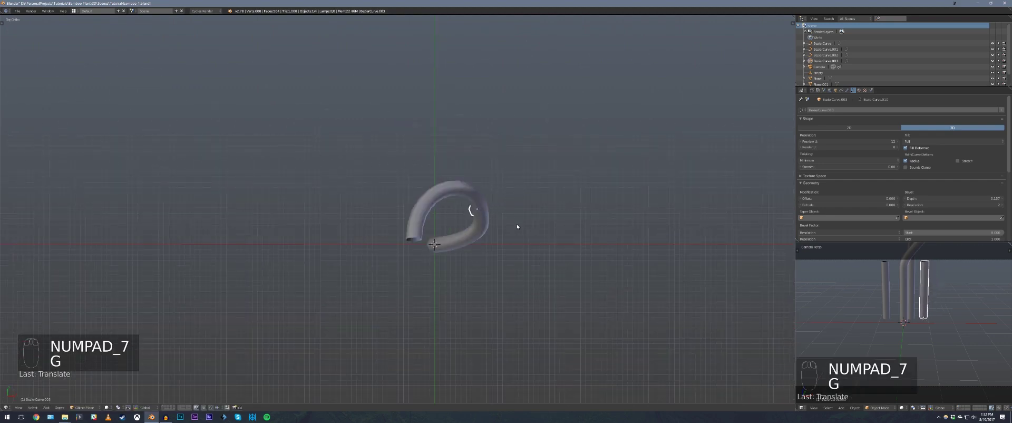
middle_drag(516, 218, 414, 241)
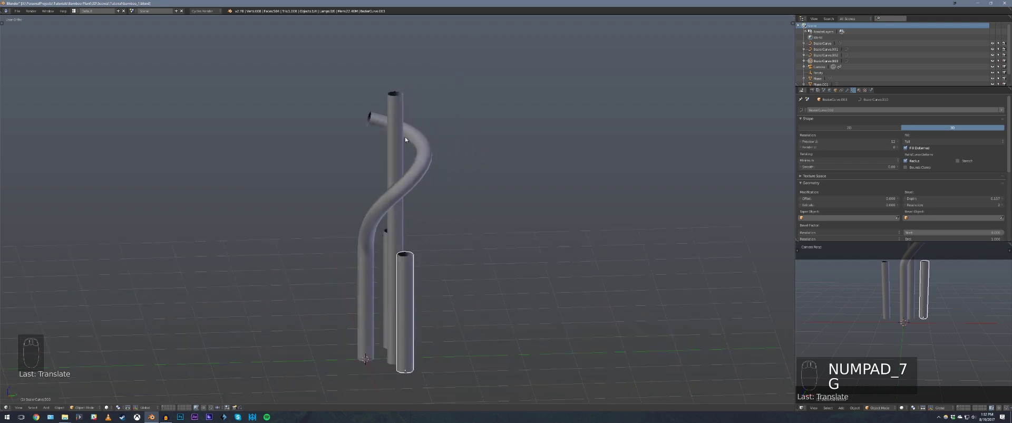
Move the first short stalk closer to the base of the spiral, just under the loop's open end
middle_drag(405, 137, 492, 226)
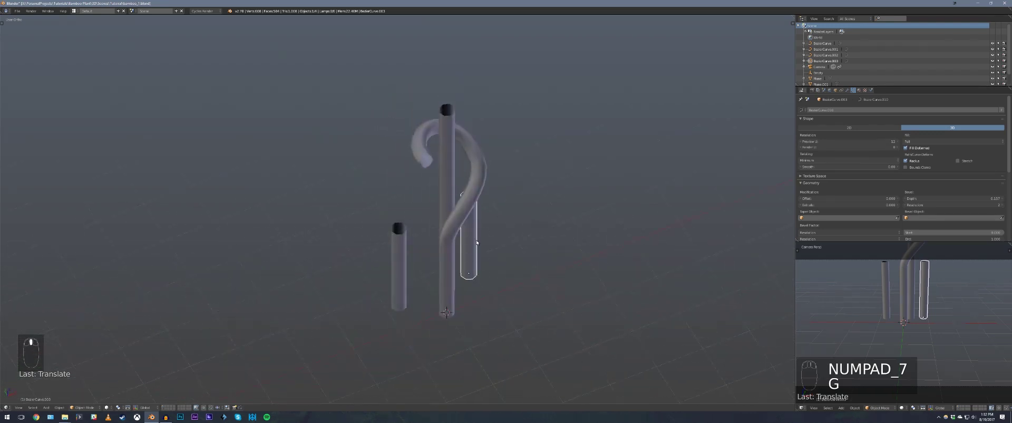
click(398, 242)
key(KP_7)
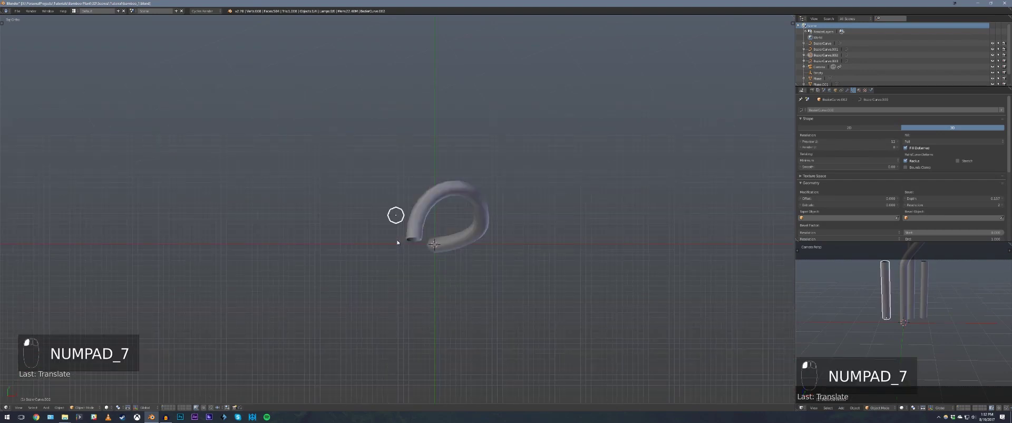
key(g)
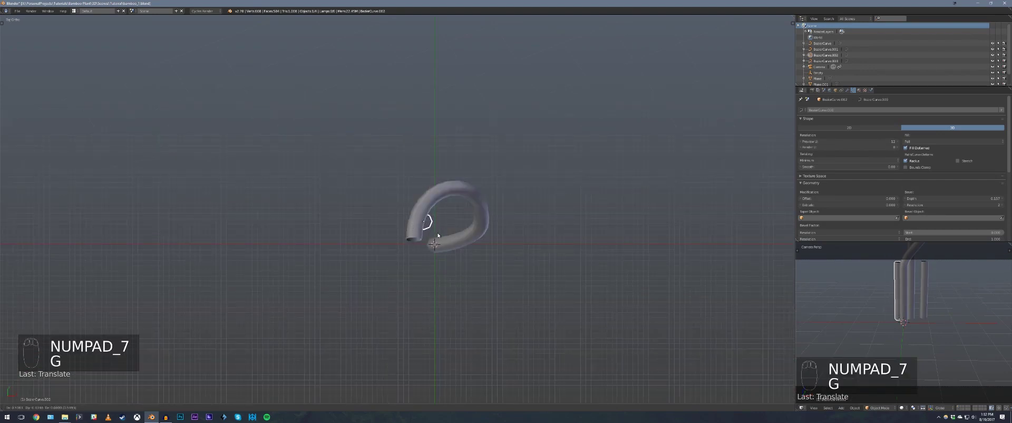
middle_drag(482, 244, 487, 189)
middle_drag(474, 206, 451, 188)
key(g)
click(467, 217)
Select all four stalk curves, duplicate them in place and move the duplicates to another layer as a backup
key(a)
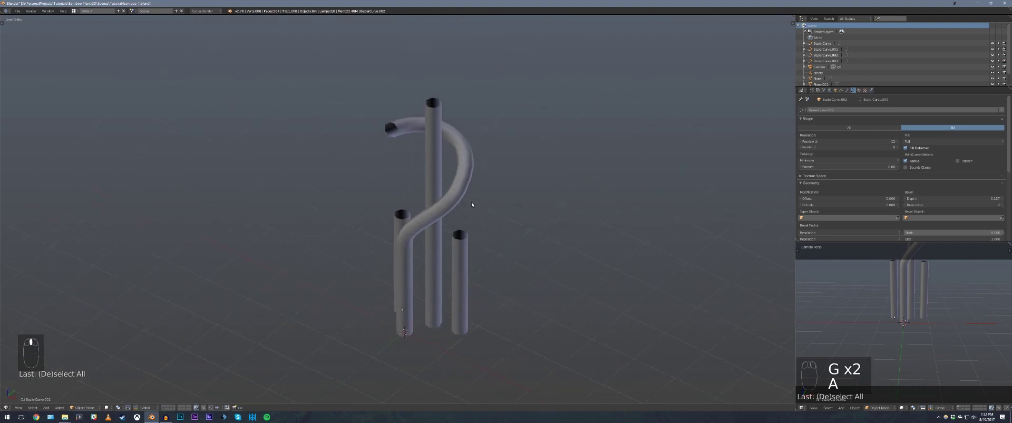
click(440, 158)
shift+click(475, 152)
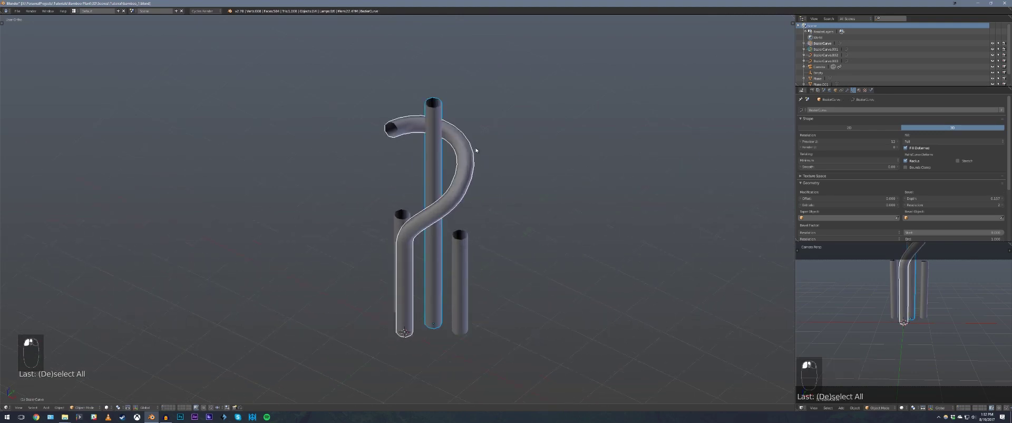
shift+click(399, 217)
shift+click(459, 244)
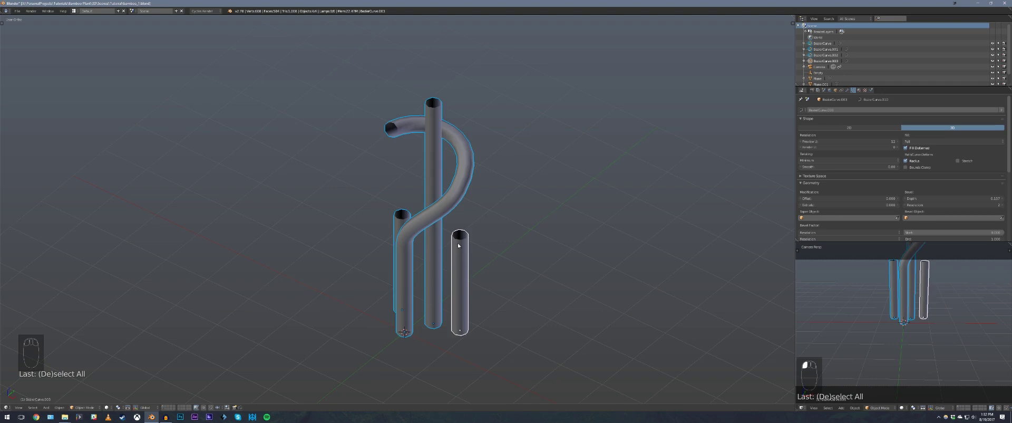
key(shift+d)
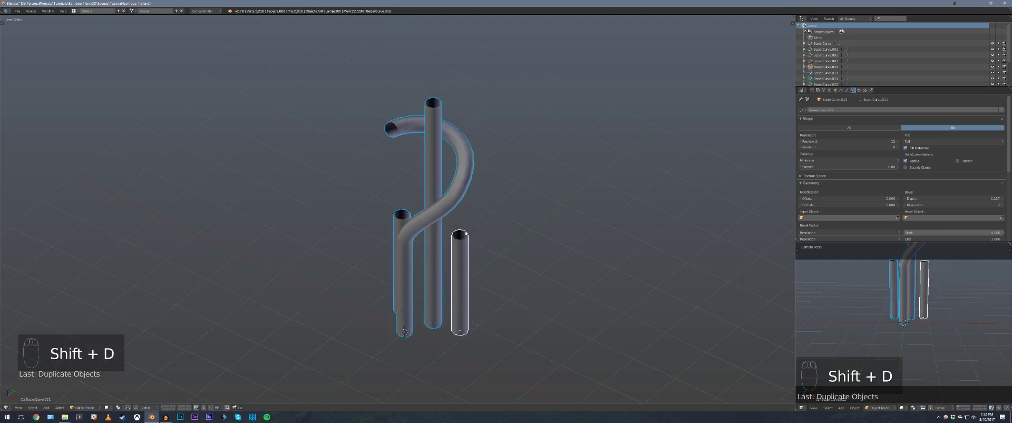
key(m)
click(553, 245)
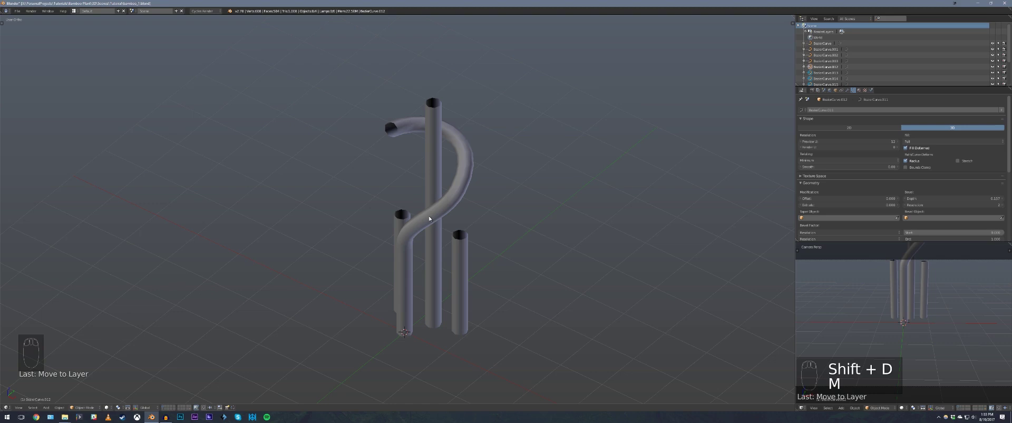
Make the spiral stalk thinner by slightly lowering its curve bevel depth
middle_drag(430, 218, 459, 191)
scroll(469, 178, up, 1)
click(463, 181)
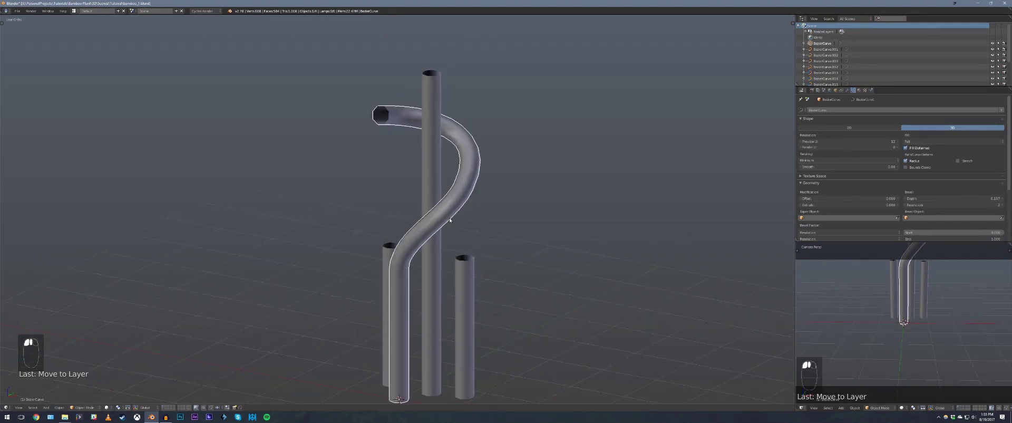
mouse_move(449, 217)
middle_down()
mouse_move(481, 221)
mouse_move(469, 216)
middle_up()
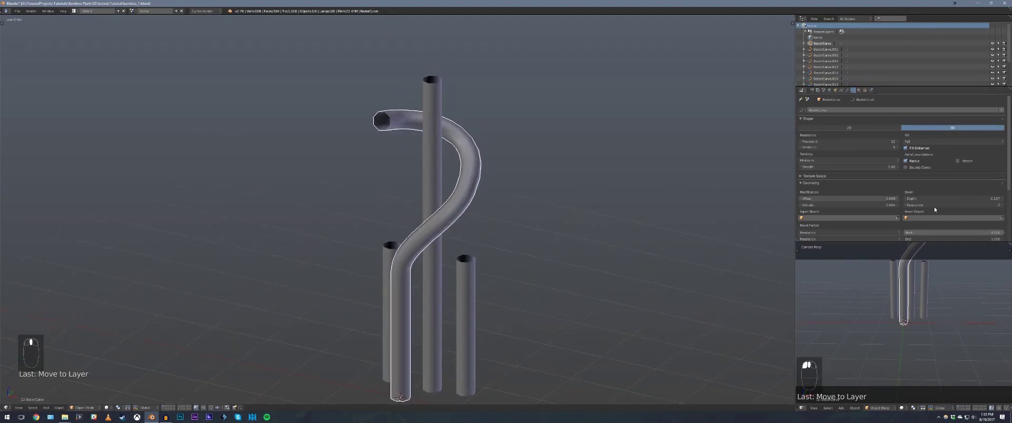
drag(981, 199, 966, 198)
Make the short stalk beside the spiral's base thicker by raising its curve bevel depth
click(472, 288)
middle_drag(368, 255, 387, 260)
click(387, 258)
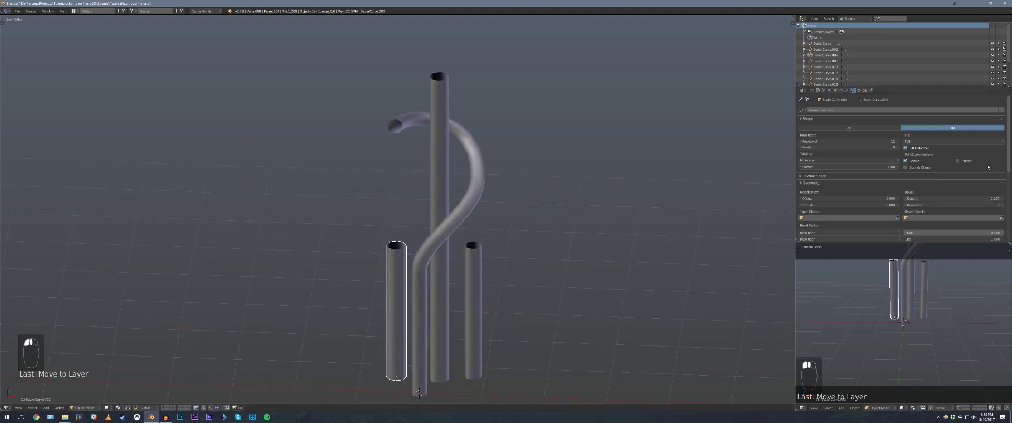
drag(975, 199, 975, 198)
right_click(441, 174)
scroll(507, 174, down, 3)
scroll(474, 185, up, 4)
Select all four stalk curves and convert them to meshes
key(a)
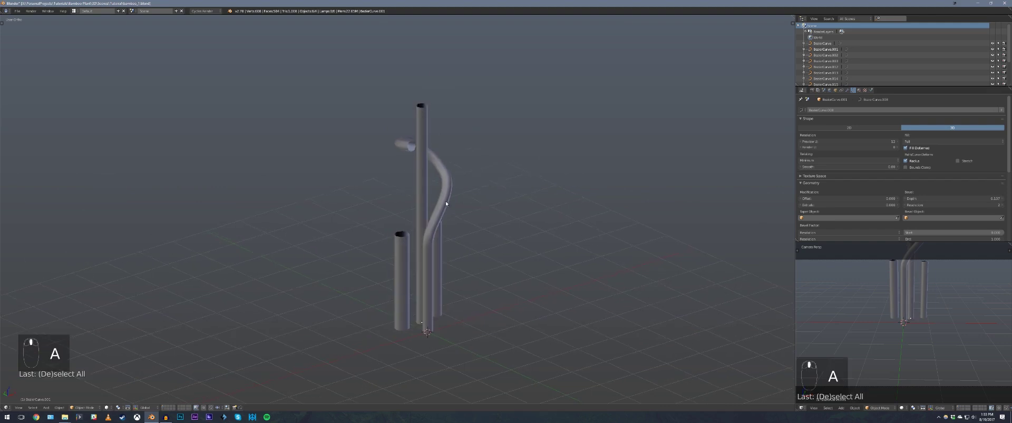
middle_drag(421, 198, 497, 183)
click(397, 284)
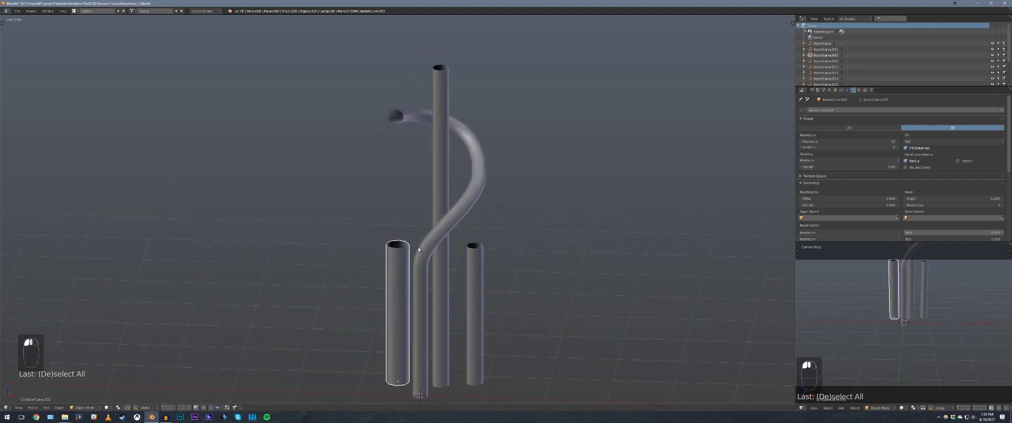
shift+click(443, 188)
shift+click(466, 199)
shift+click(480, 261)
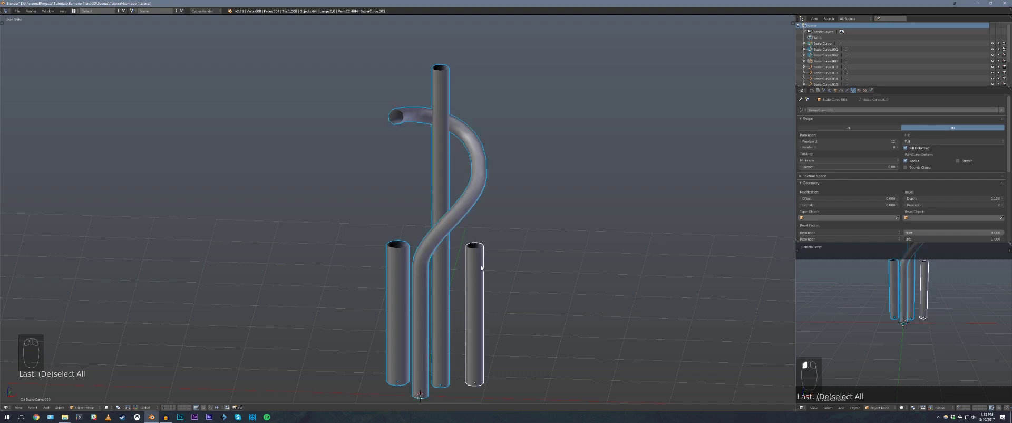
key(alt+c)
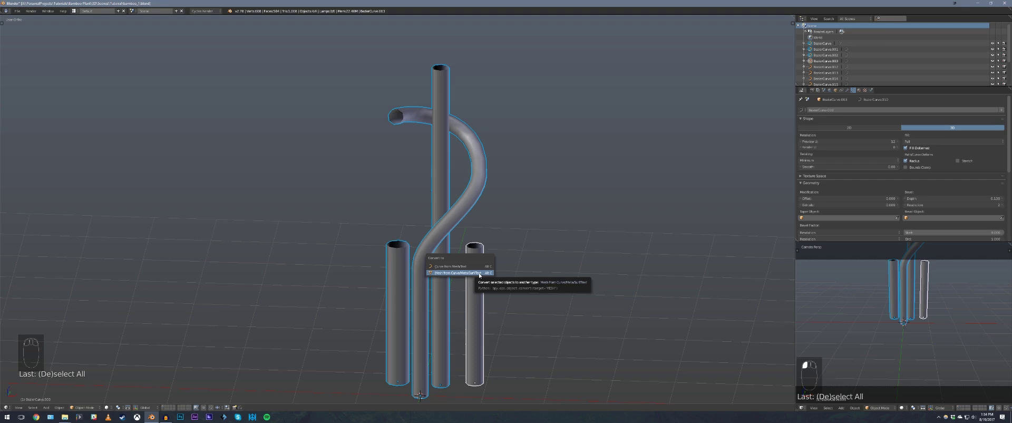
click(480, 273)
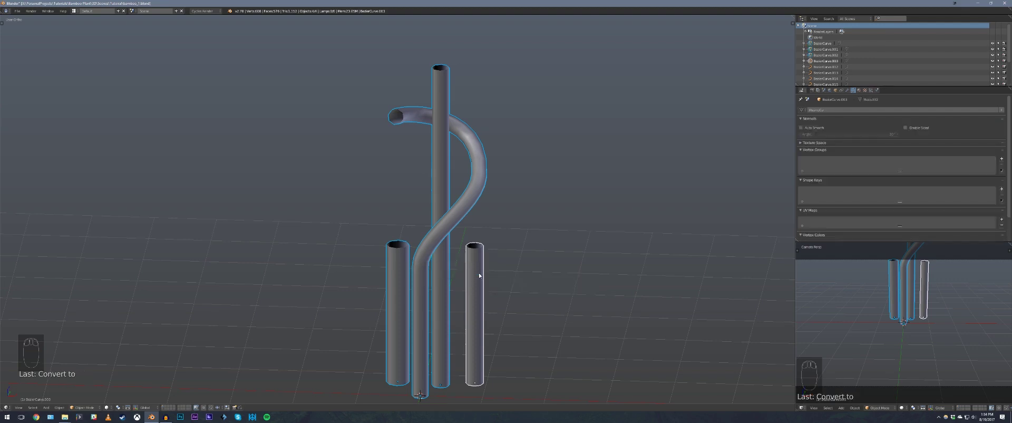
Examine the converted mesh of the spiral stalk and of the tall centre stalk in edit mode, toggling their vertex selection
right_click(466, 202)
key(Tab)
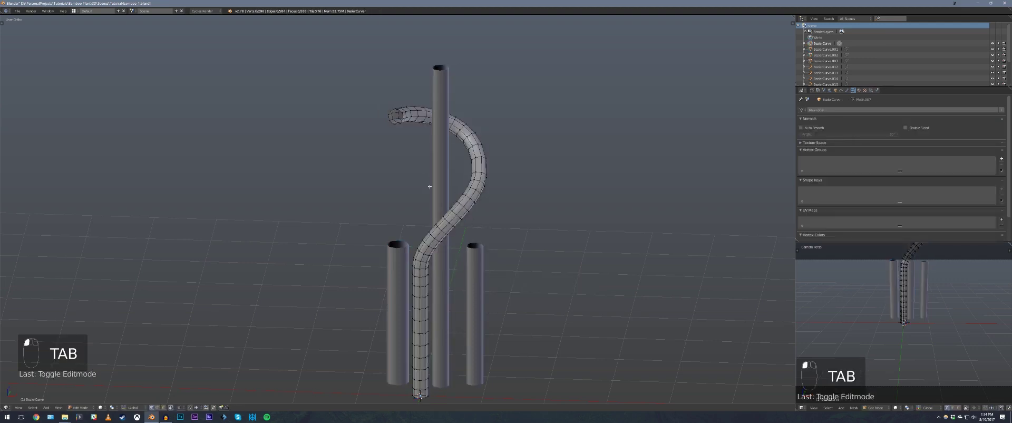
key(a)
key(a)
key(Tab)
right_click(446, 182)
key(Tab)
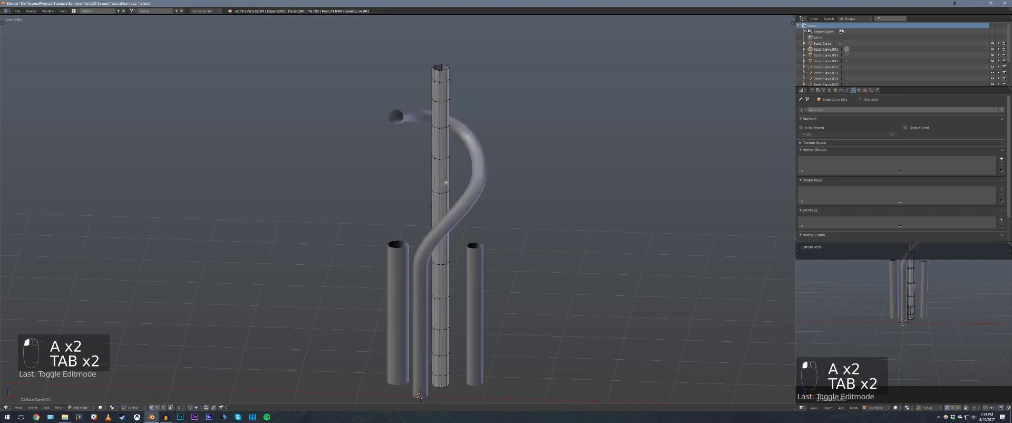
key(a)
key(a)
key(a)
key(Tab)
Examine the converted meshes of the two short stalks in edit mode, toggling their vertex selection
right_click(391, 251)
key(Tab)
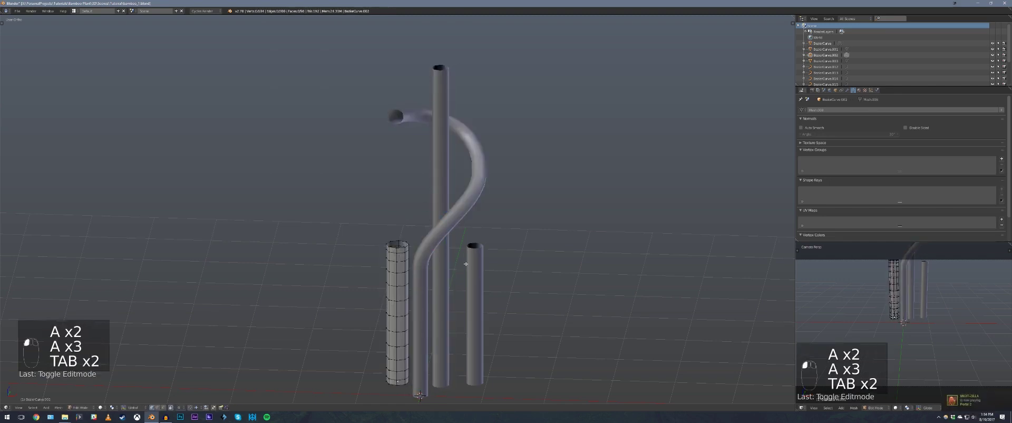
key(a)
key(a)
key(a)
key(Tab)
right_click(474, 256)
key(Tab)
key(a)
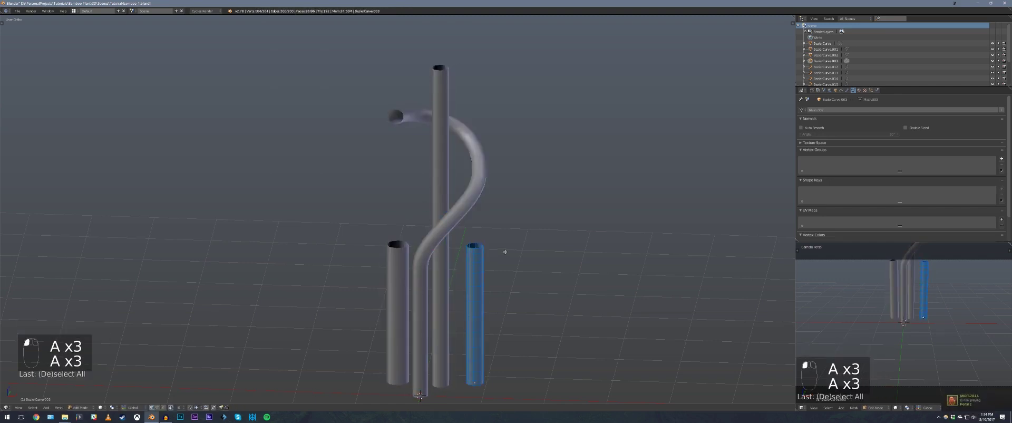
key(Tab)
Recheck the spiral stalk's mesh in edit mode, clear its vertex selection and return to object mode
right_click(454, 165)
key(Tab)
key(Tab)
right_click(476, 164)
key(Tab)
key(a)
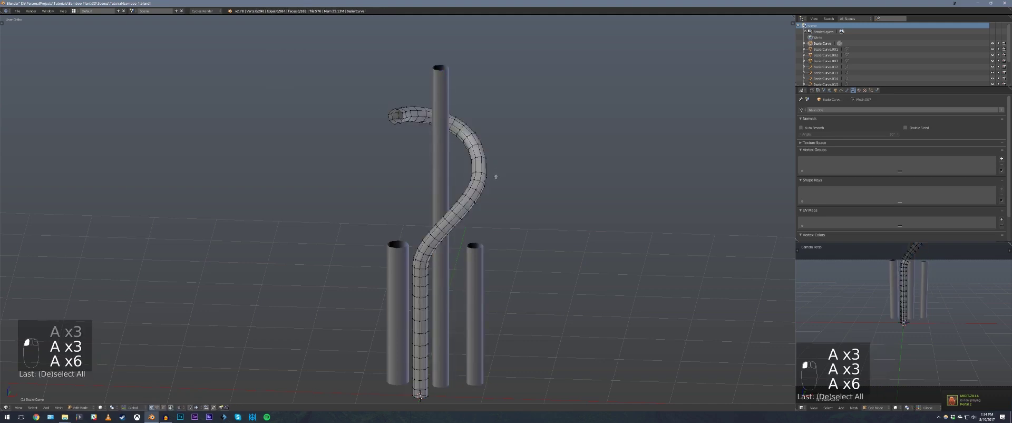
key(a)
key(Tab)
Open the spiral stalk's mesh in edit mode and clear its vertex selection
middle_drag(495, 177, 488, 196)
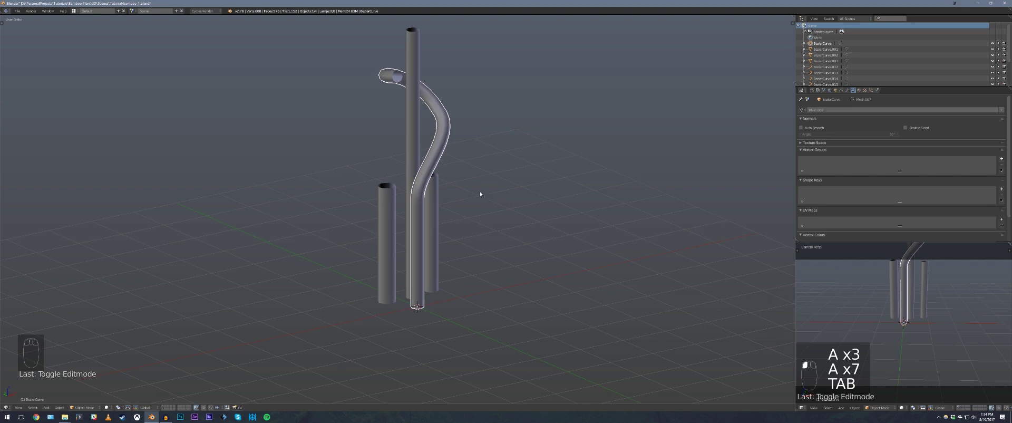
key(Tab)
scroll(477, 193, up, 3)
middle_drag(466, 198, 447, 206)
shift+middle_drag(443, 240, 415, 172)
key(a)
scroll(422, 211, up, 2)
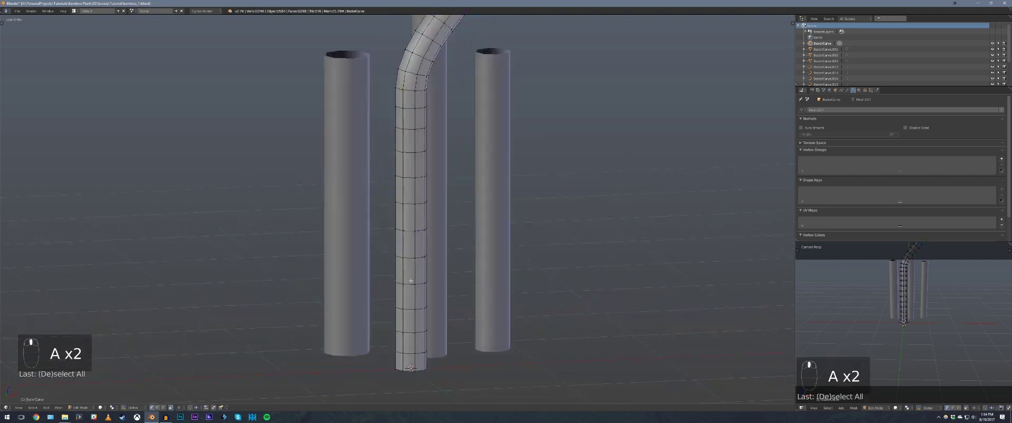
mouse_move(448, 281)
middle_down()
mouse_move(428, 262)
mouse_move(437, 285)
mouse_move(452, 274)
mouse_move(452, 253)
mouse_move(467, 290)
mouse_move(442, 273)
middle_up()
scroll(438, 285, down, 2)
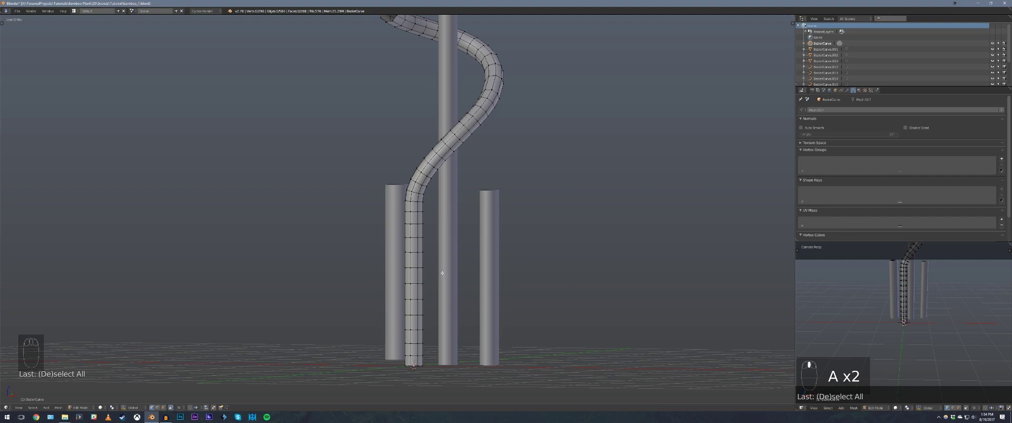
Switch the spiral stalk's mesh to edge selection with no edges selected
scroll(388, 280, up, 1)
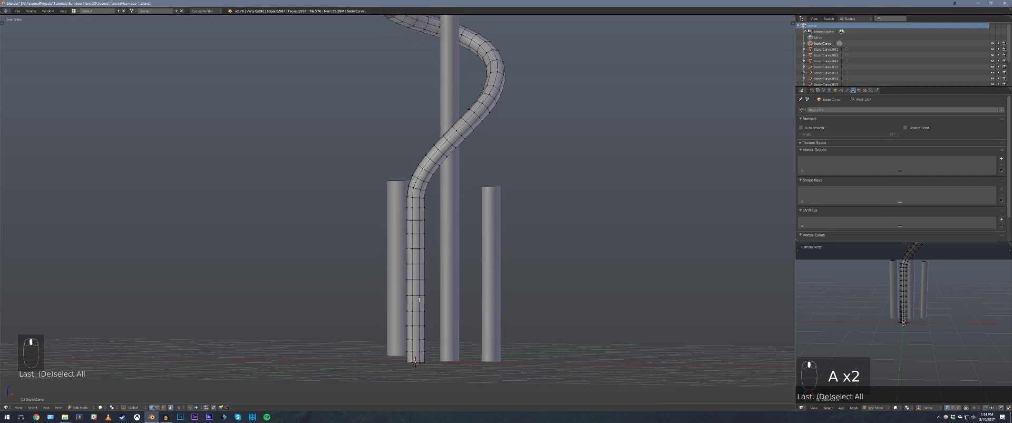
key(ctrl+Tab)
click(417, 314)
shift+middle_drag(417, 315, 410, 284)
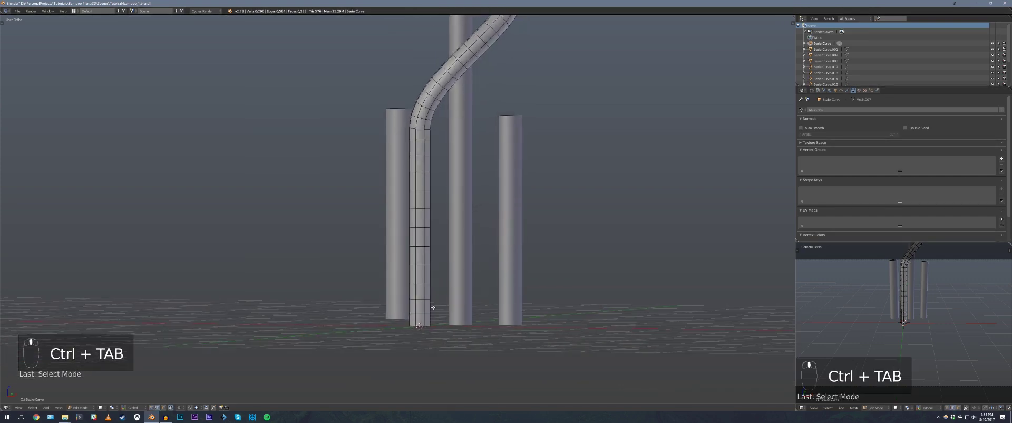
click(428, 304)
key(a)
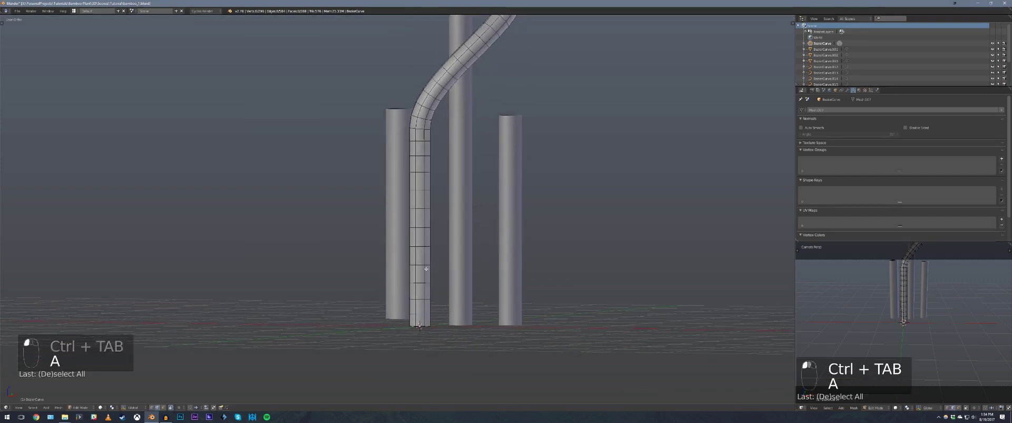
key(a)
Select evenly spaced horizontal edge loops along the full length of the spiral stalk, undoing any wrong loop pick
alt+shift+click(420, 265)
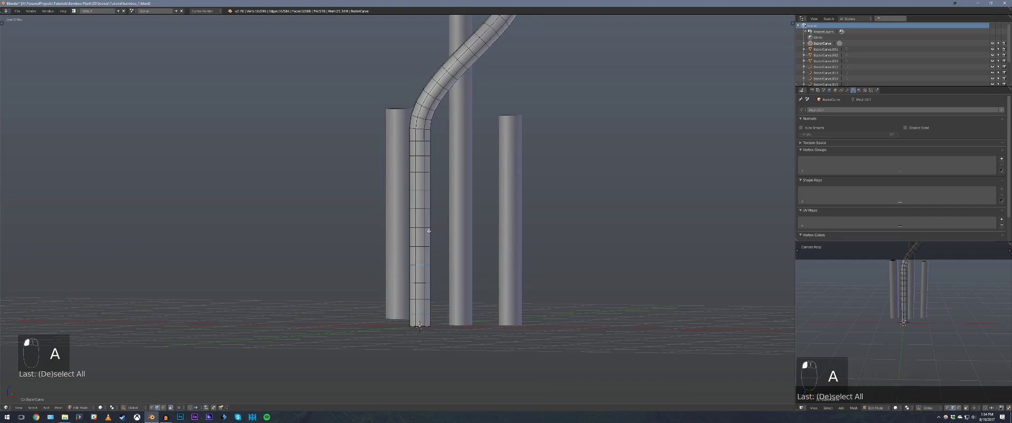
alt+shift+click(424, 149)
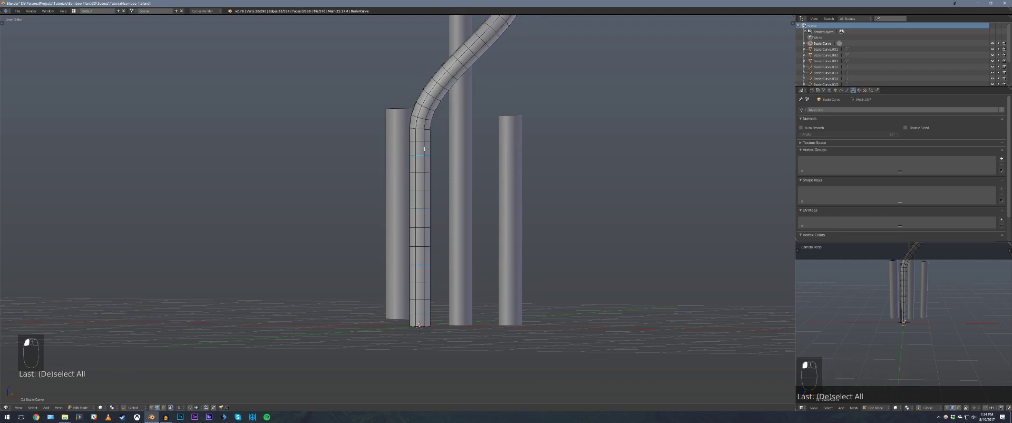
alt+shift+click(423, 117)
shift+middle_drag(446, 84, 427, 174)
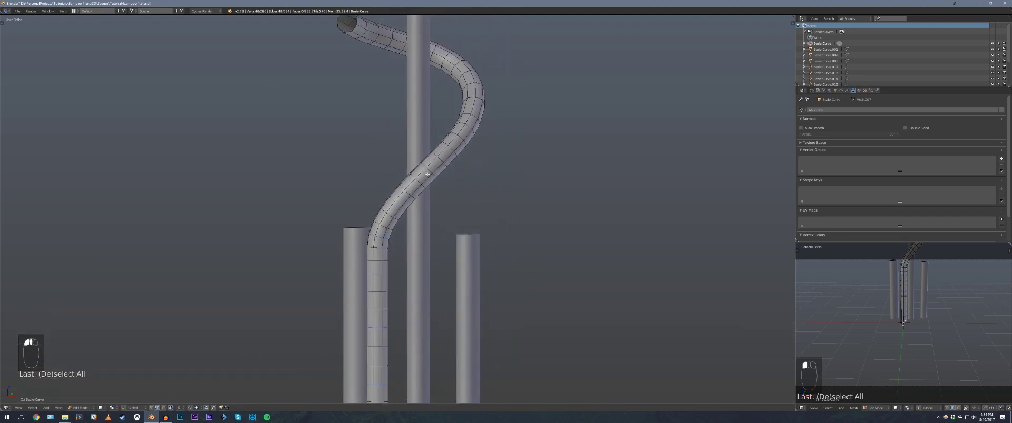
middle_drag(494, 116, 482, 122)
middle_drag(539, 91, 482, 106)
alt+shift+click(512, 117)
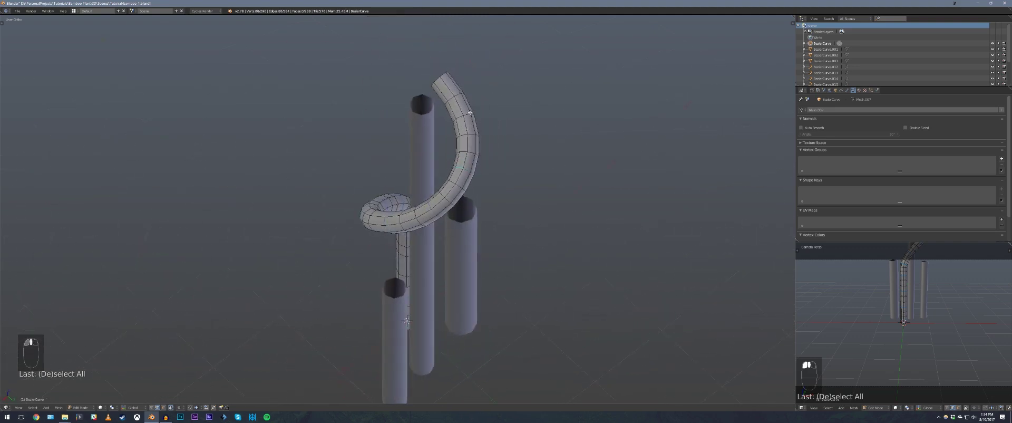
key(ctrl+z)
middle_drag(469, 115, 489, 167)
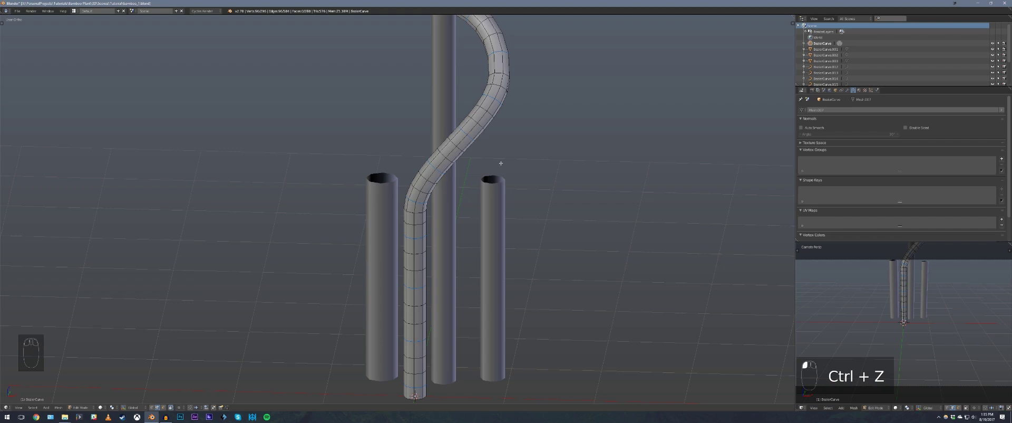
Fatten the selected edge loops outward with Shrink/Fatten to form bulges along the spiral stalk
key(alt+s)
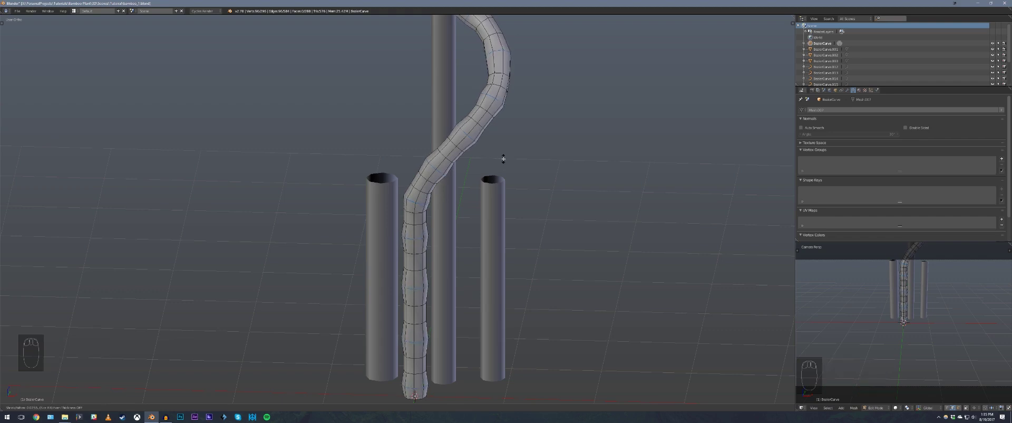
click(507, 159)
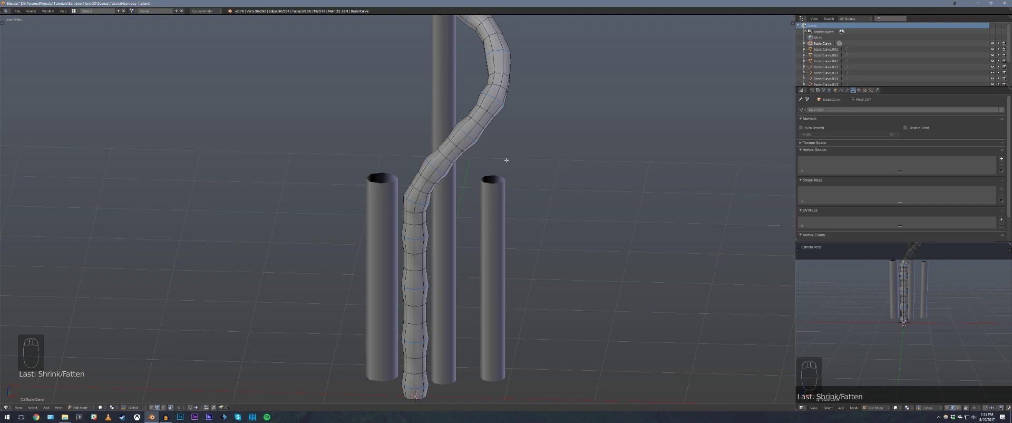
middle_drag(506, 160, 465, 219)
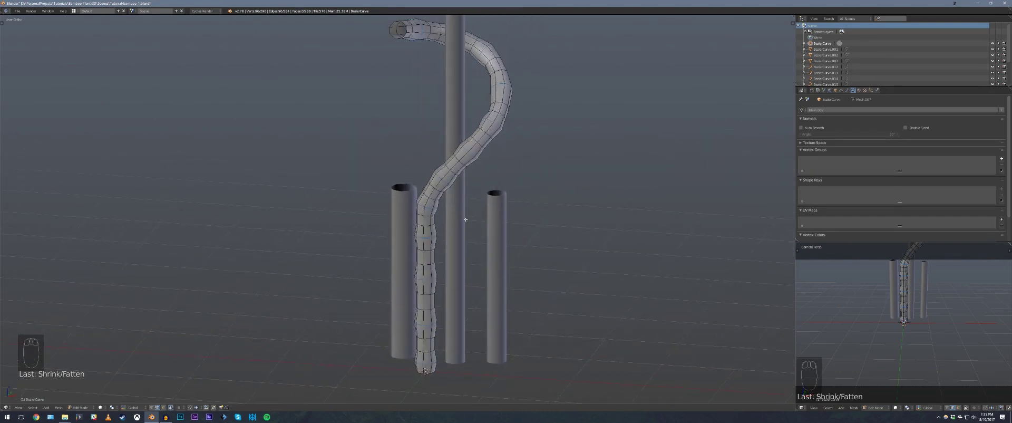
Bevel the bulged edge loops of the spiral stalk into narrow bands
key(ctrl+b)
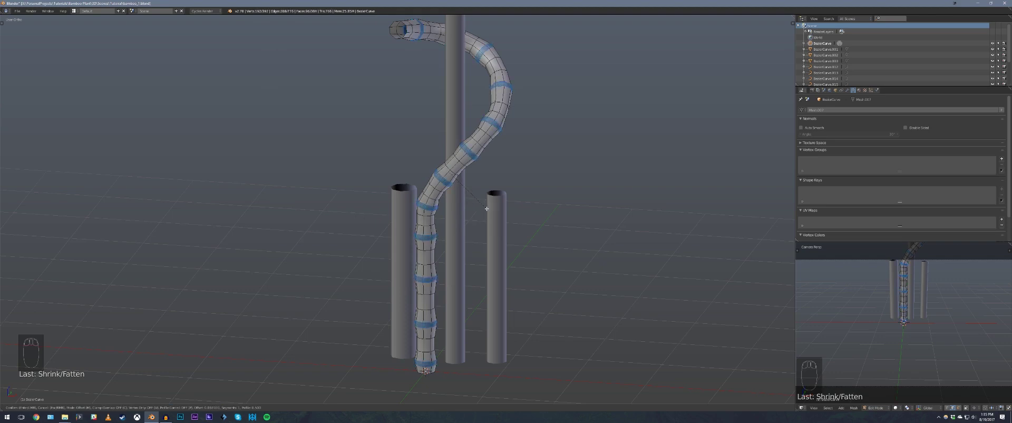
scroll(486, 206, up, 1)
scroll(491, 202, up, 1)
scroll(490, 206, down, 2)
click(489, 214)
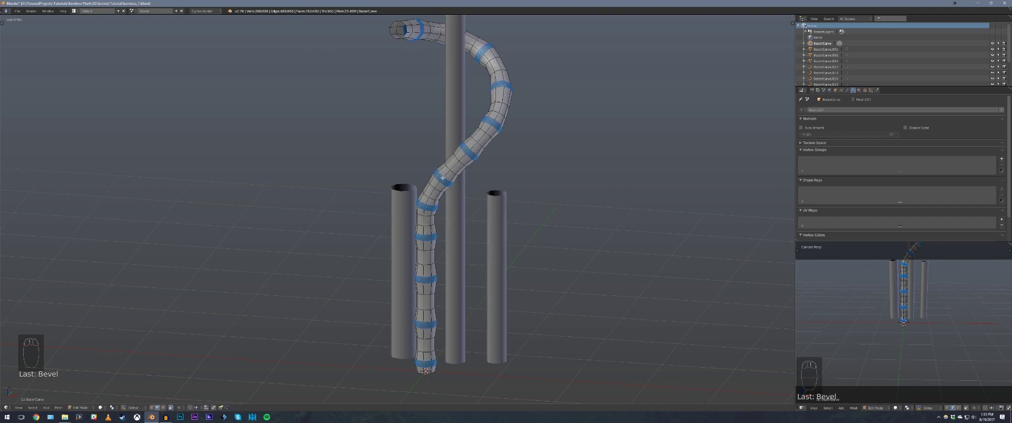
Clear the selection and select the middle edge loops of the bevelled bands on the spiral stalk's lower section
scroll(454, 190, up, 5)
key(a)
scroll(455, 190, down, 5)
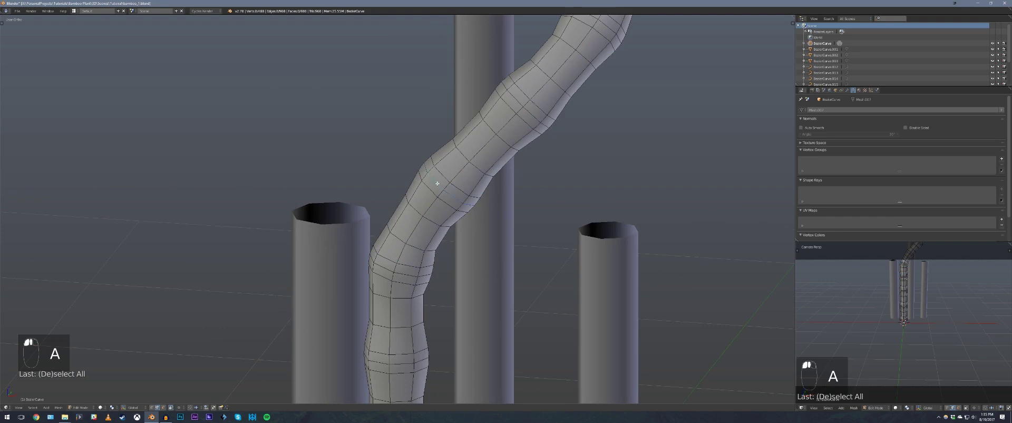
key(a)
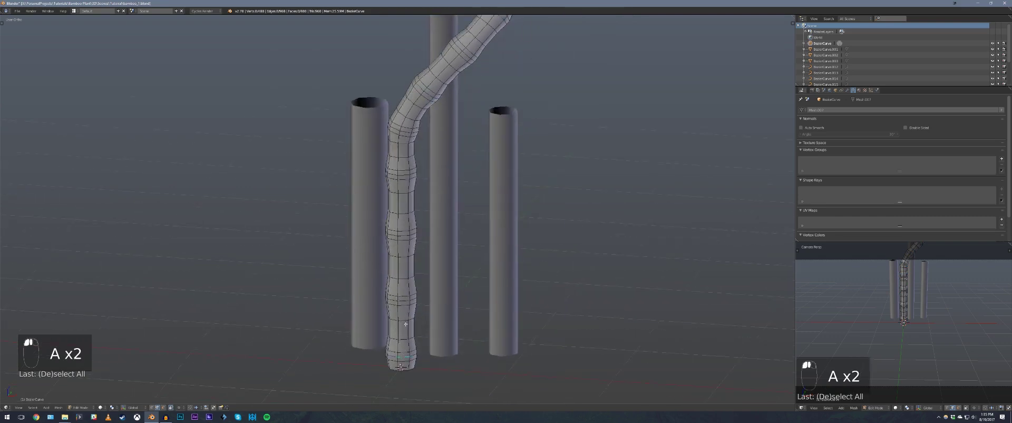
alt+right_click(403, 301)
alt+shift+right_click(407, 133)
key(ctrl+z)
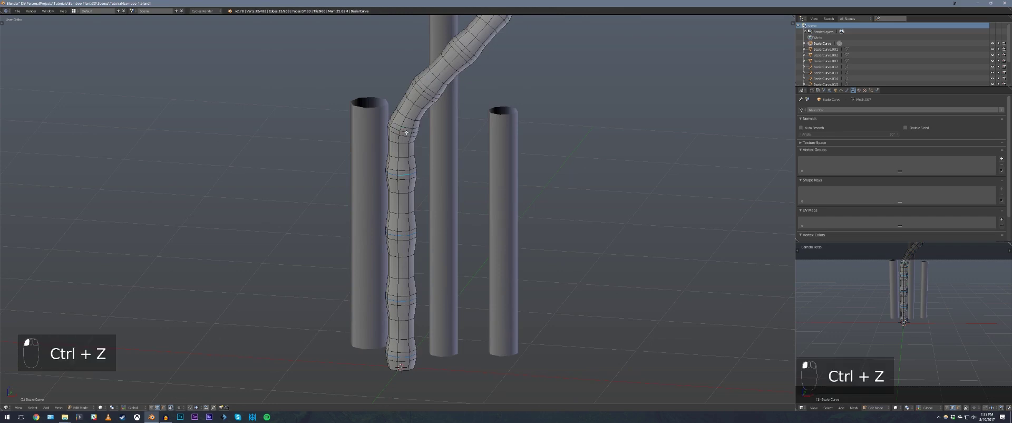
key(ctrl+z)
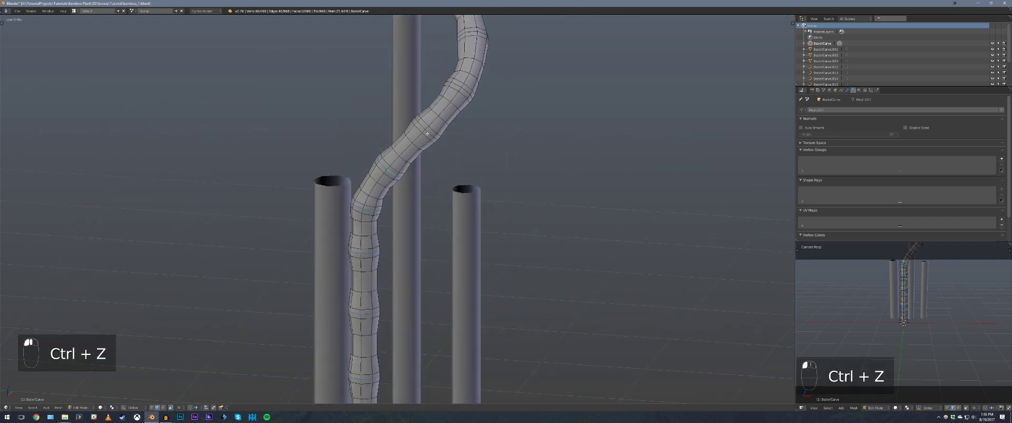
Add the middle edge loops of the bands along the spiral stalk's upper curve to the selection
middle_drag(464, 87, 446, 132)
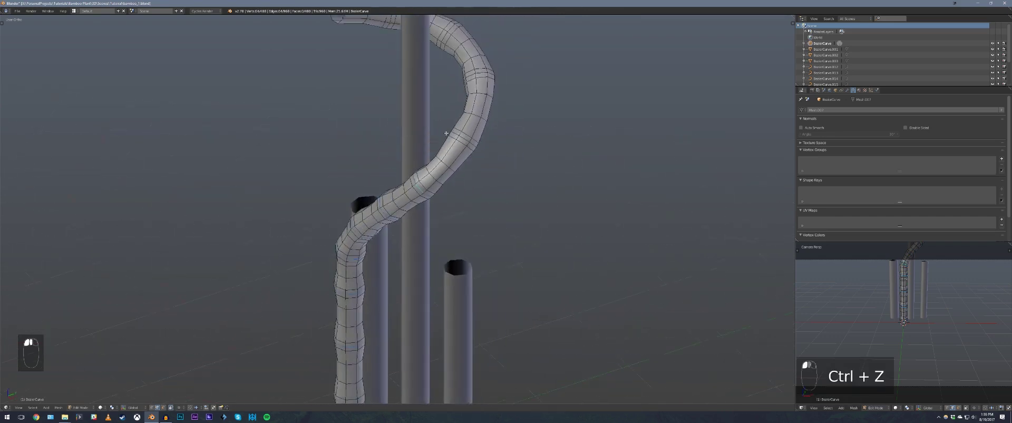
shift+double_click(467, 139)
shift+double_click(479, 72)
middle_drag(479, 73, 456, 148)
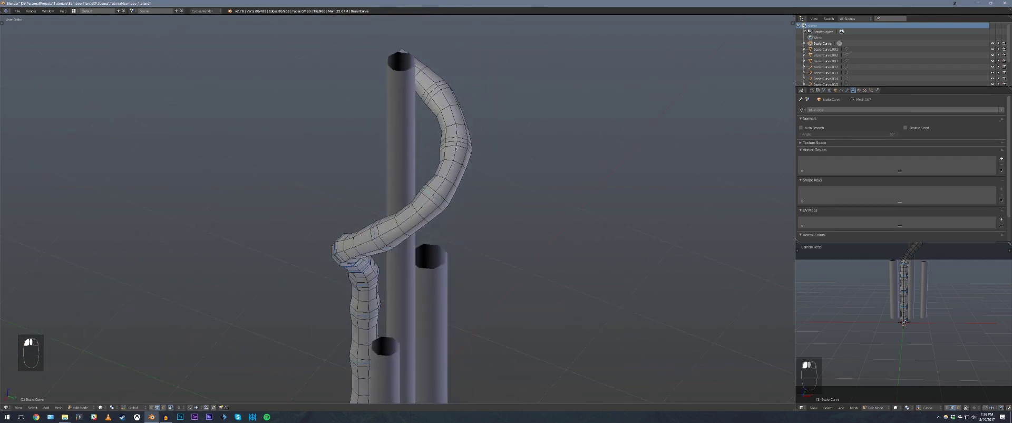
shift+double_click(432, 88)
middle_drag(497, 96, 499, 97)
scroll(443, 211, down, 2)
middle_drag(409, 227, 500, 142)
mouse_move(468, 197)
middle_down()
mouse_move(477, 185)
mouse_move(473, 215)
mouse_move(475, 189)
middle_up()
scroll(456, 210, up, 3)
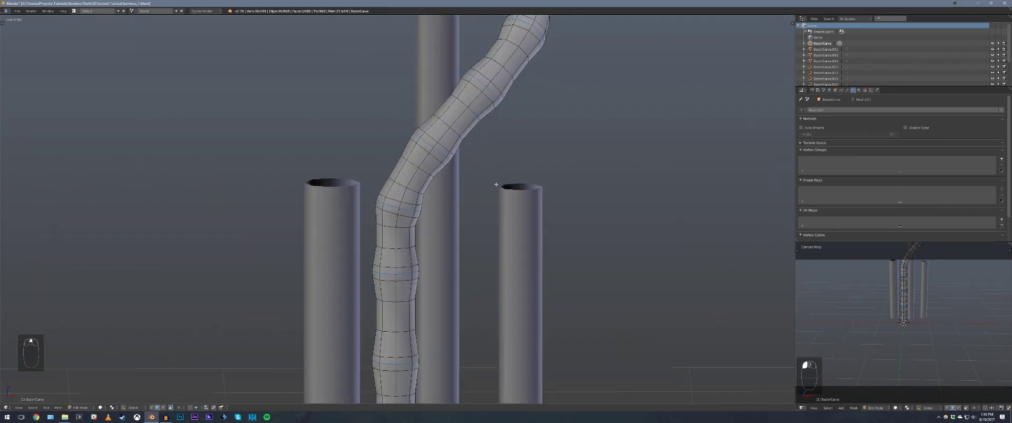
Fatten the selected middle loops outward into ridges and bevel them with several segments into rounded bamboo nodes
key(alt+s)
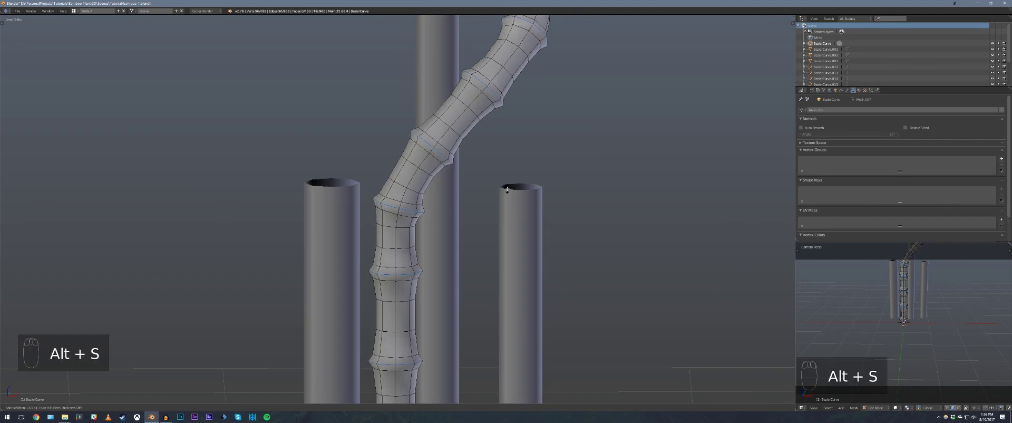
click(507, 188)
key(ctrl+b)
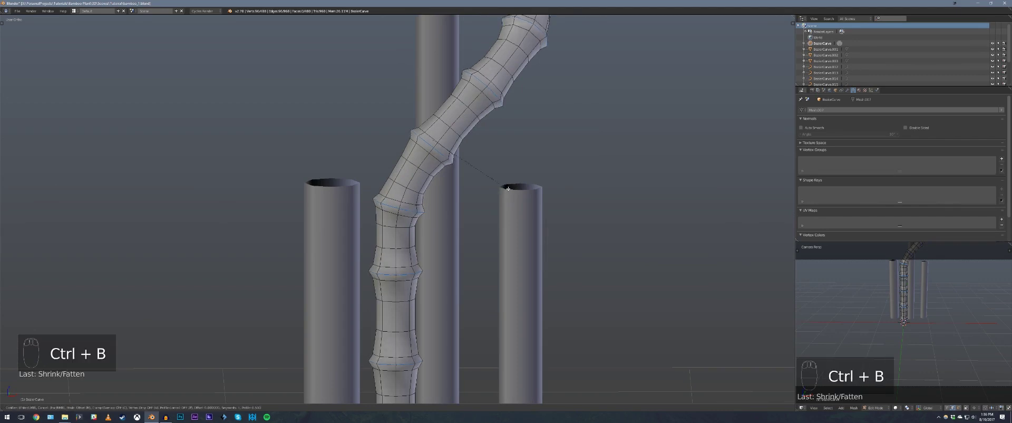
scroll(507, 182, up, 1)
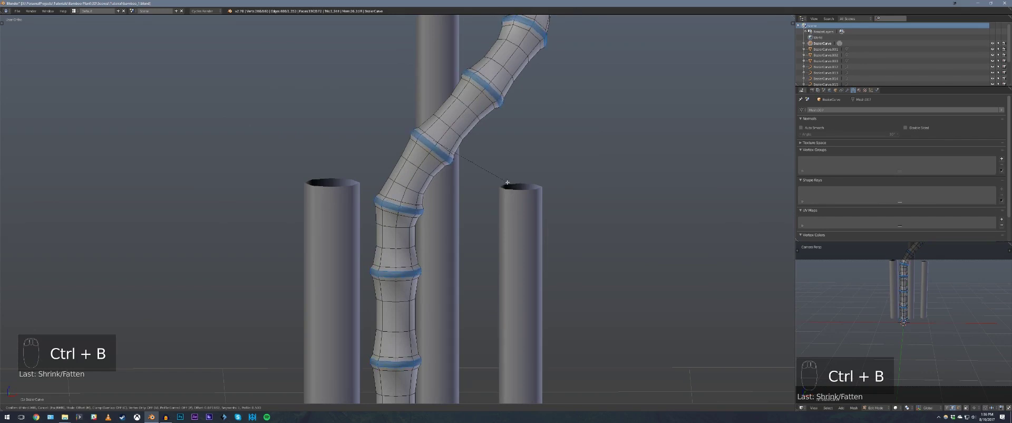
scroll(511, 184, up, 1)
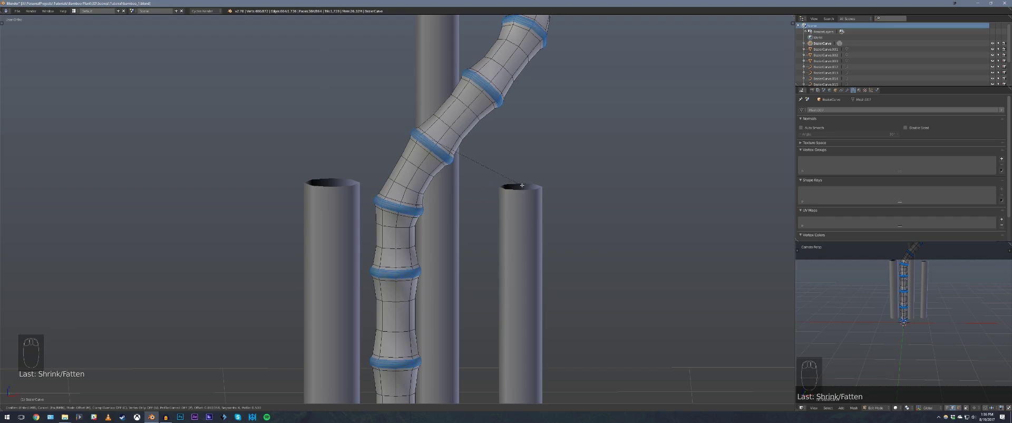
click(522, 185)
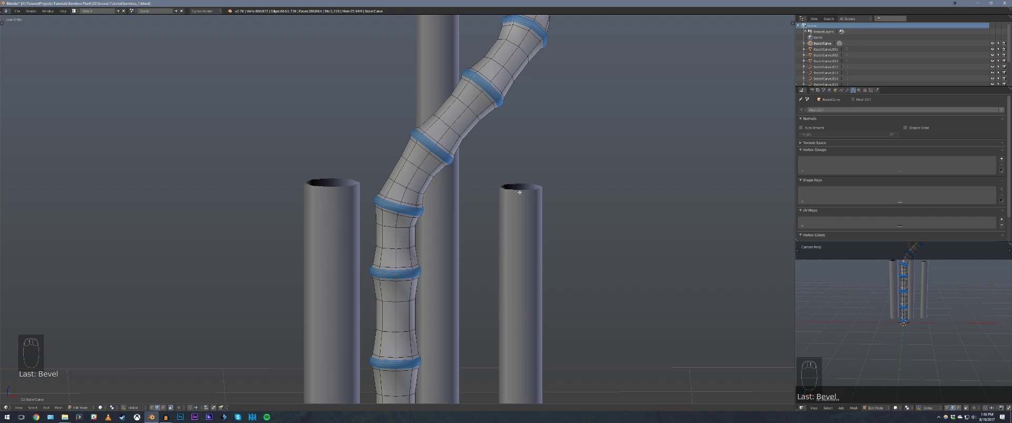
Examine the ridged spiral stalk in object mode with its selection cleared, and reopen its mesh in edit mode
key(a)
key(Tab)
scroll(475, 185, down, 3)
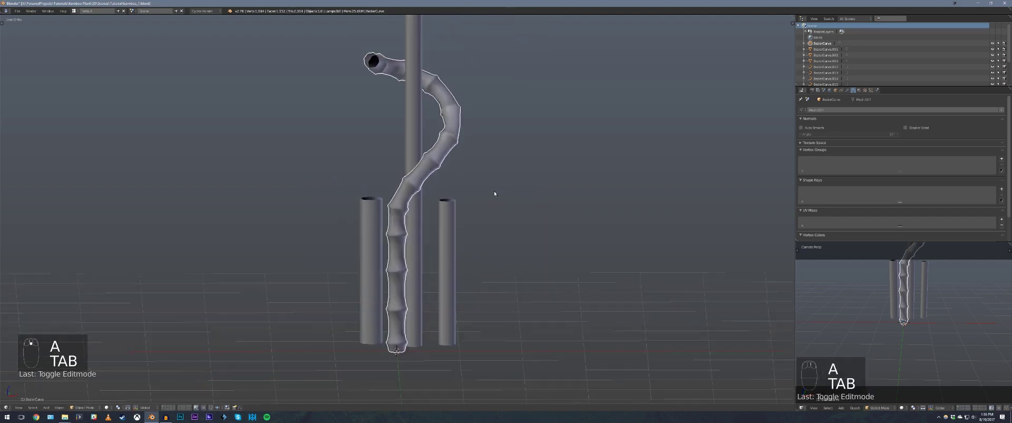
scroll(454, 179, up, 1)
middle_drag(464, 172, 468, 224)
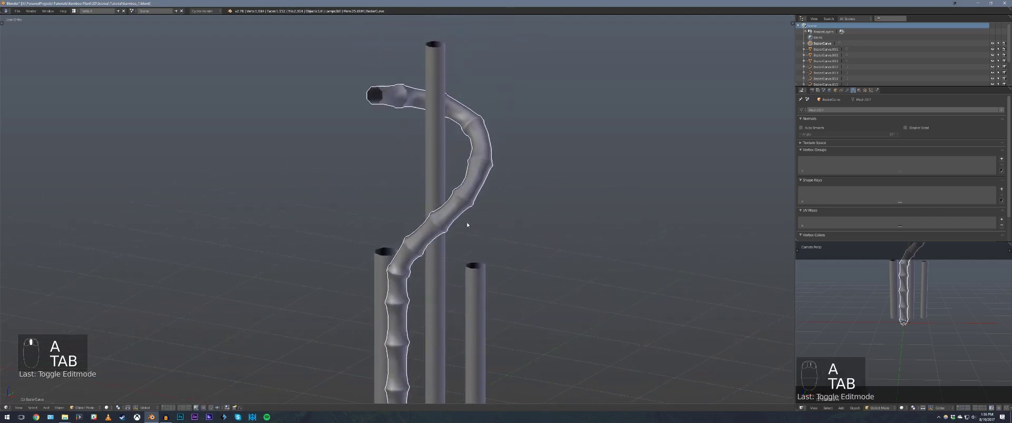
scroll(476, 206, down, 2)
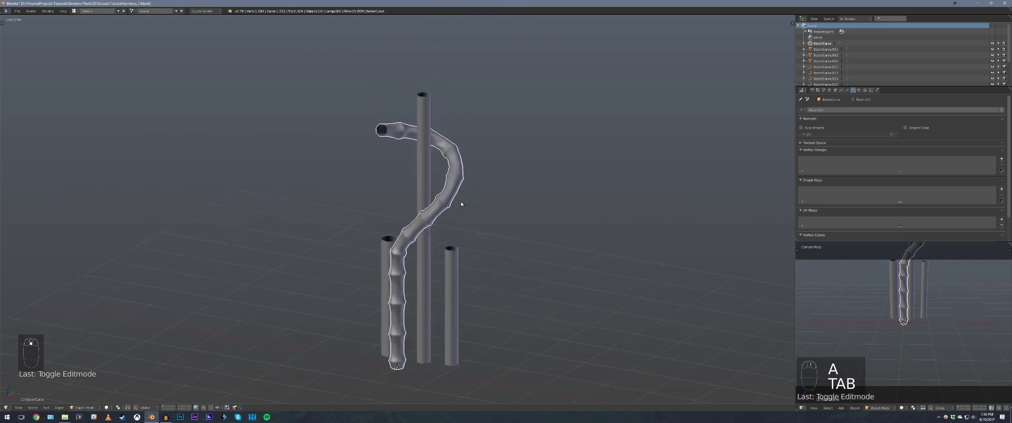
key(a)
middle_drag(475, 208, 410, 196)
scroll(412, 192, up, 2)
shift+middle_drag(498, 160, 493, 224)
key(Tab)
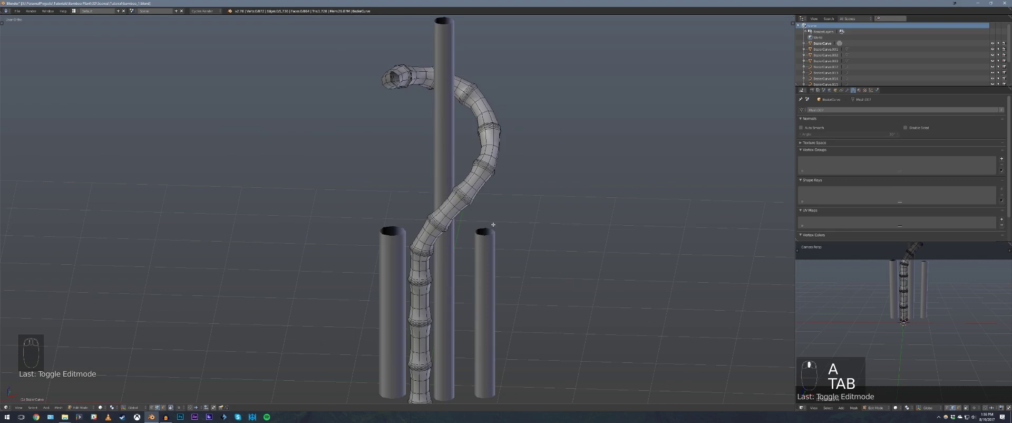
Undo the fattening, bevels and loop selections on the spiral stalk, back to its plain converted mesh in object mode
key(ctrl+z)
key(ctrl+z)
key(ctrl+z)
key(ctrl+z)
key(ctrl+z)
key(ctrl+z)
key(ctrl+z)
key(ctrl+z)
key(ctrl+z)
key(ctrl+z)
key(ctrl+z)
key(ctrl+z)
key(ctrl+z)
key(ctrl+z)
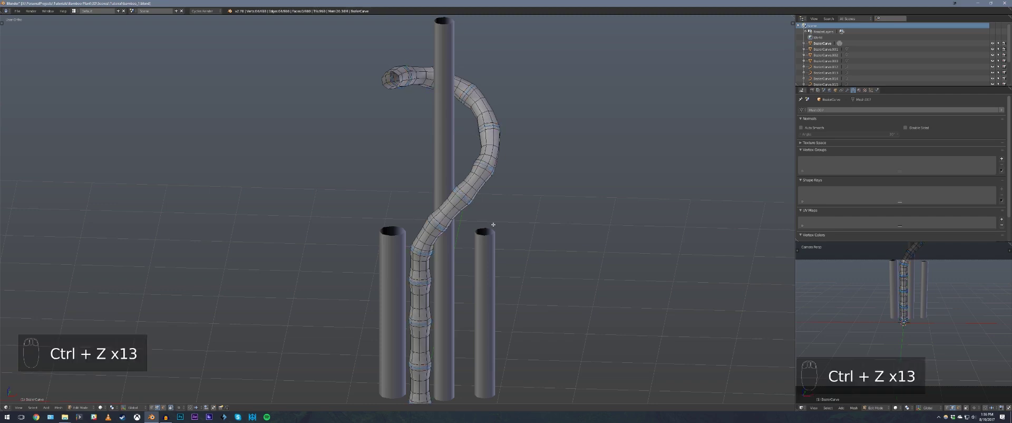
key(Tab)
key(ctrl+z)
key(ctrl+z)
key(ctrl+z)
key(ctrl+z)
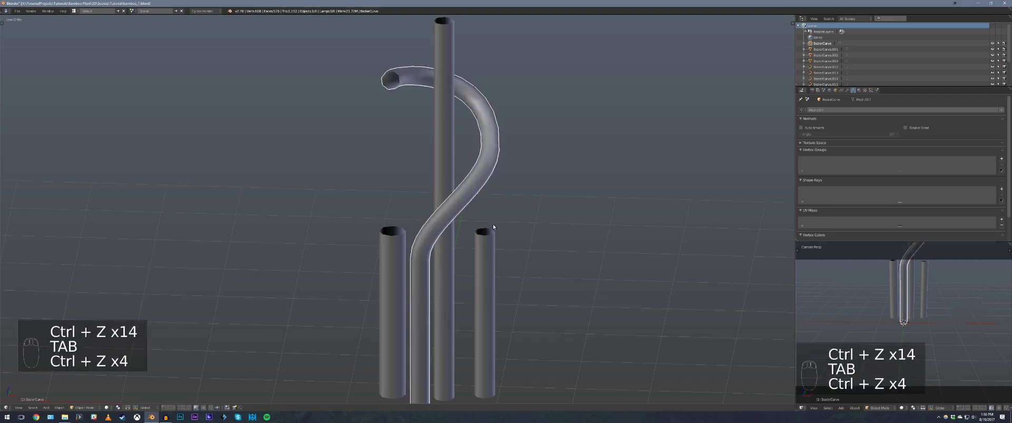
Enter edit mode on the plain spiral stalk and clear its vertex selection
key(Tab)
scroll(466, 195, up, 2)
key(a)
key(a)
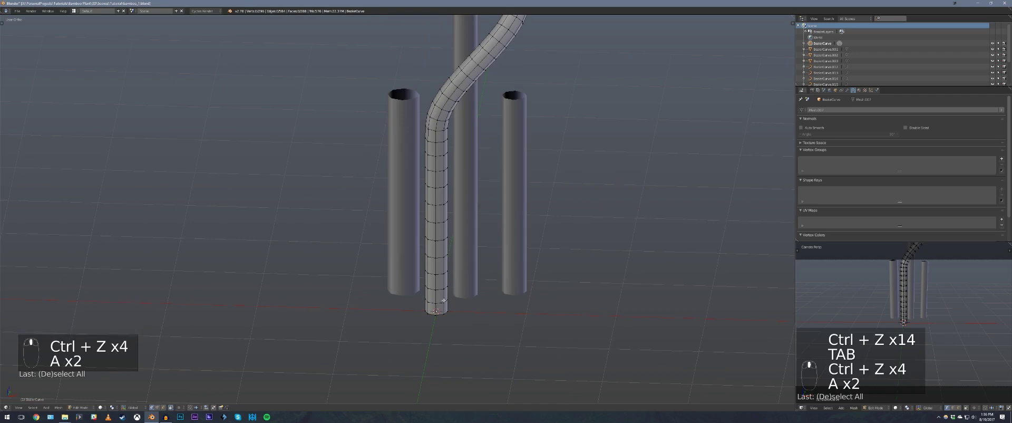
Select edge loops at regular intervals from the base to the upper curve of the spiral stalk
alt+click(440, 303)
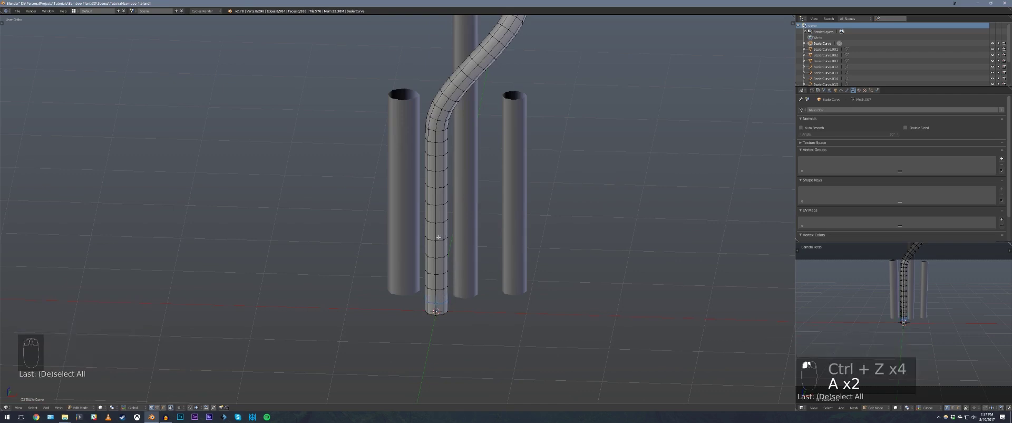
alt+shift+click(440, 221)
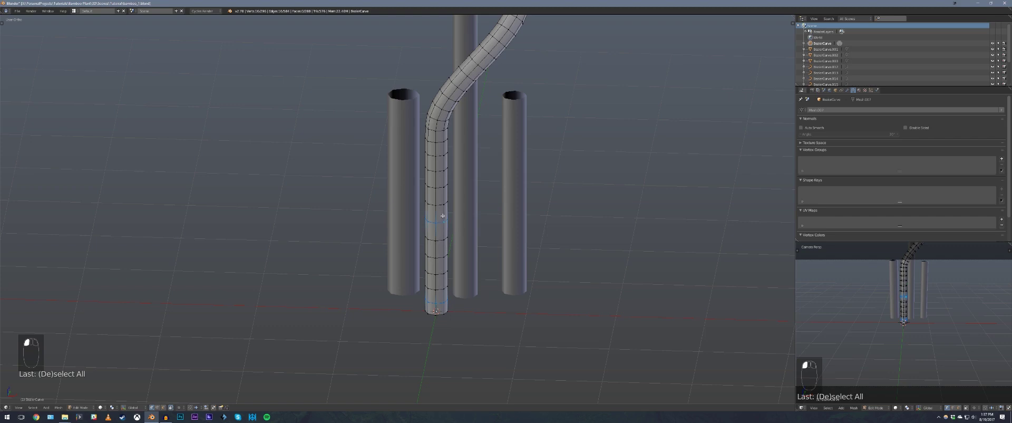
alt+shift+click(442, 141)
shift+middle_drag(441, 140, 426, 186)
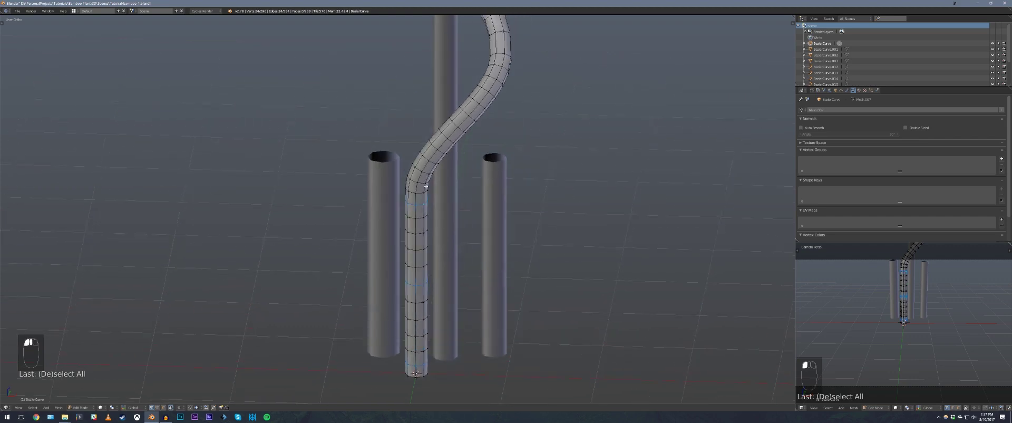
alt+shift+click(442, 151)
shift+middle_drag(441, 150, 419, 198)
alt+shift+click(452, 160)
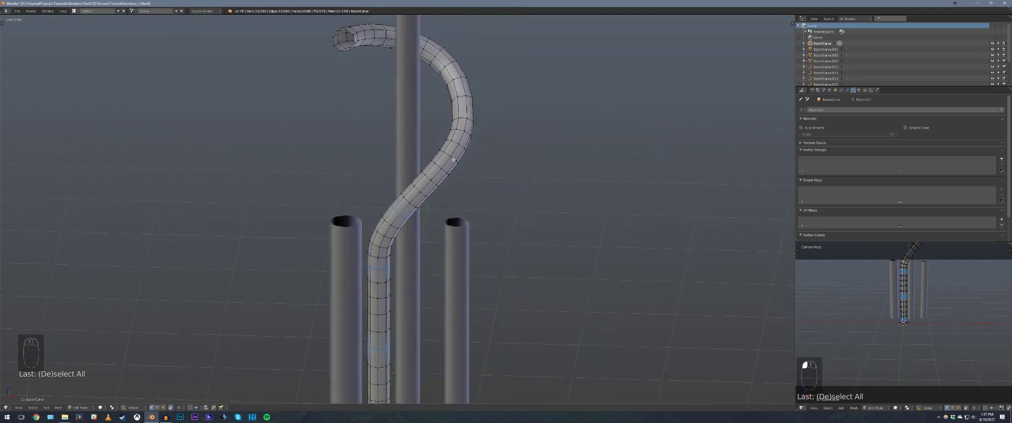
shift+middle_drag(466, 135, 444, 239)
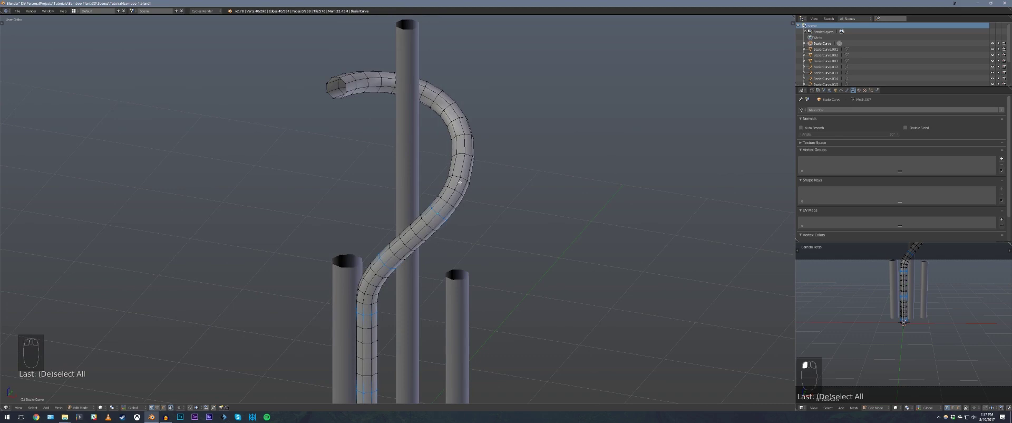
middle_drag(502, 120, 467, 190)
alt+shift+click(458, 161)
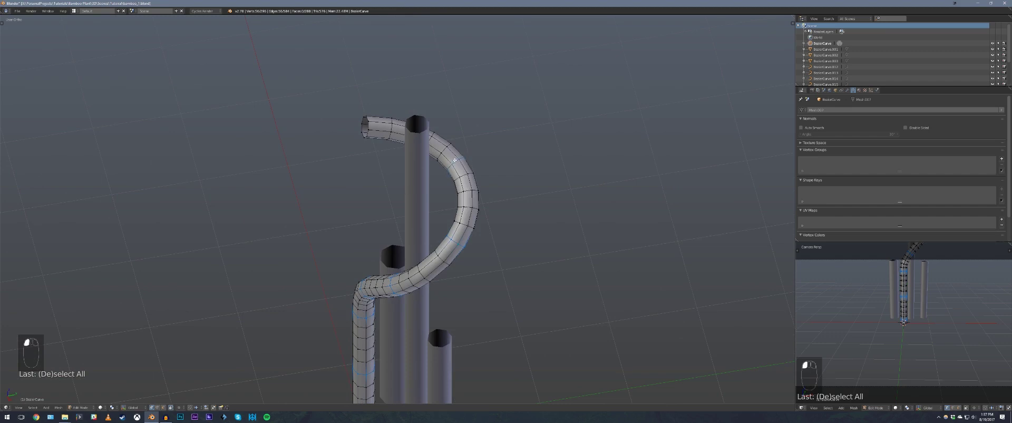
Fatten the selected loops on the spiral stalk outward slightly, bevel them into narrow bands, and clear the selection
middle_drag(505, 144, 445, 163)
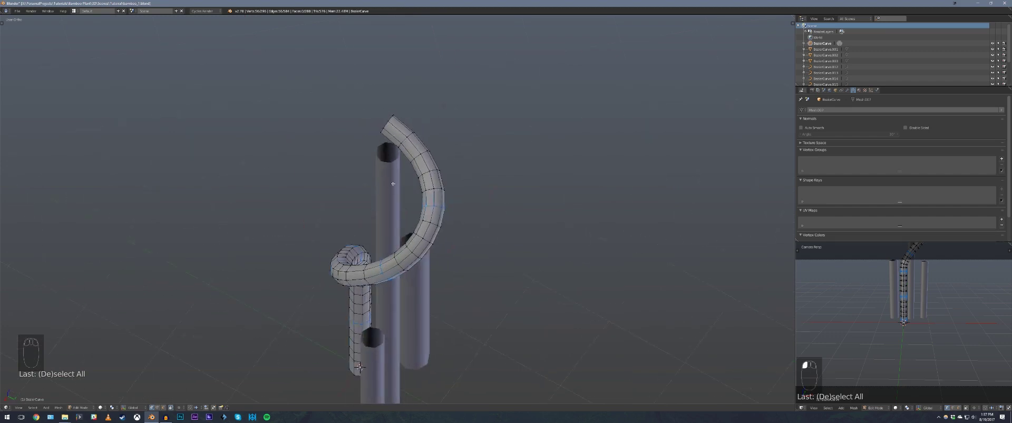
middle_drag(393, 183, 446, 208)
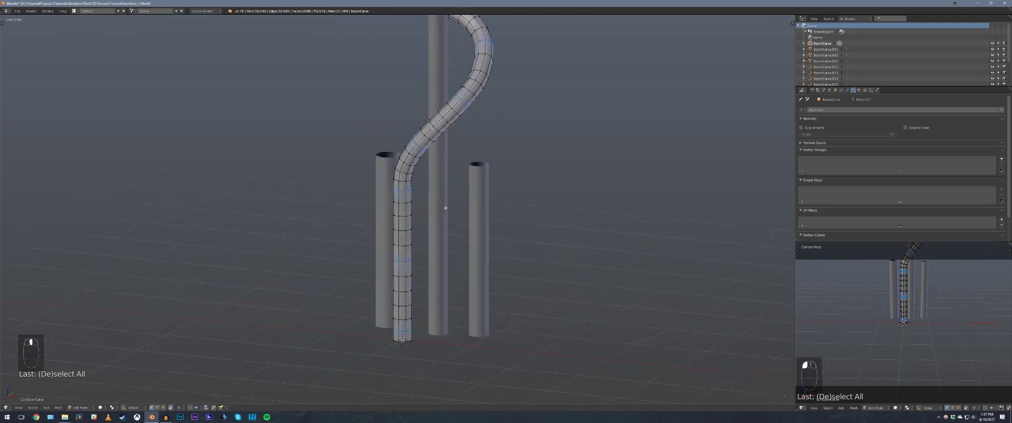
scroll(445, 207, up, 1)
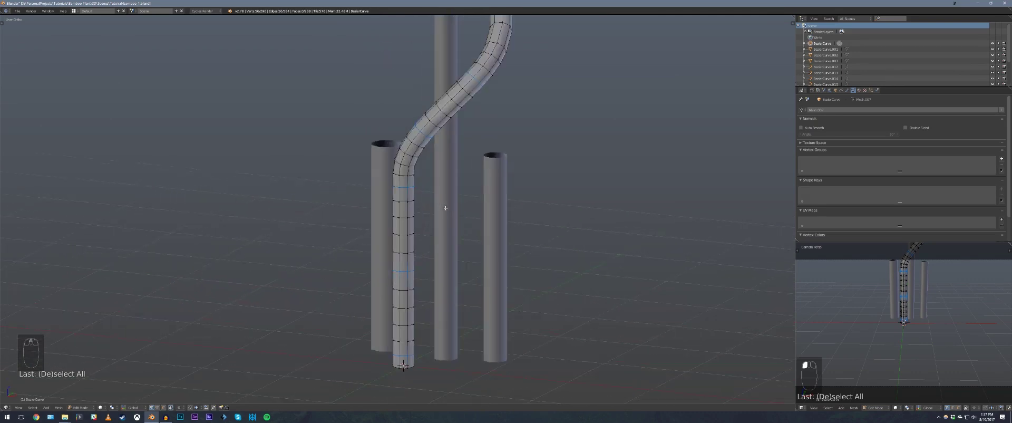
scroll(449, 206, up, 3)
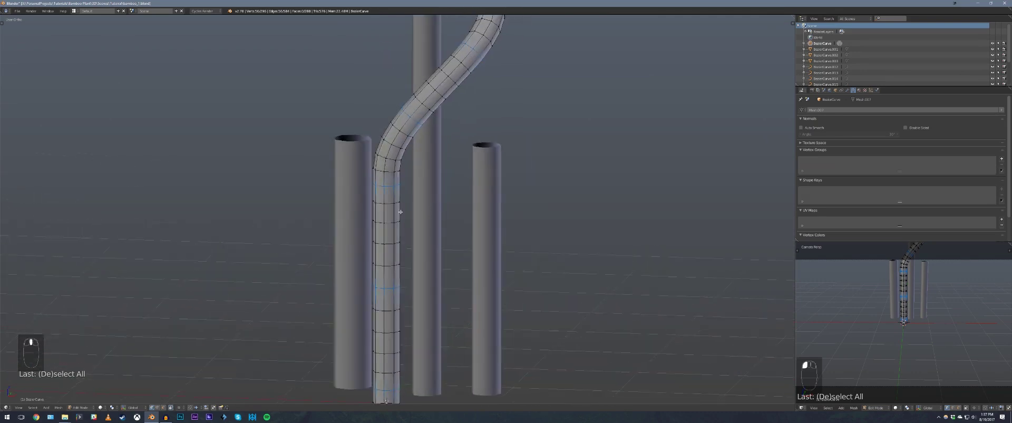
shift+middle_drag(437, 203, 445, 201)
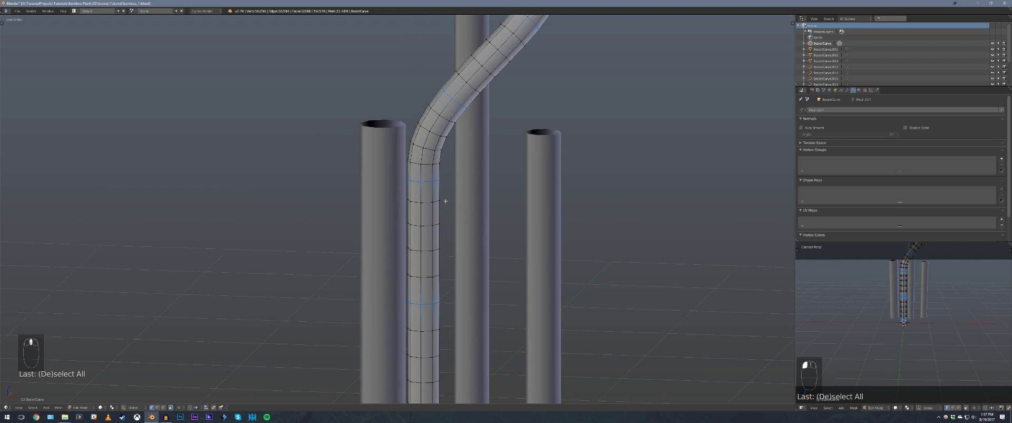
scroll(446, 200, down, 2)
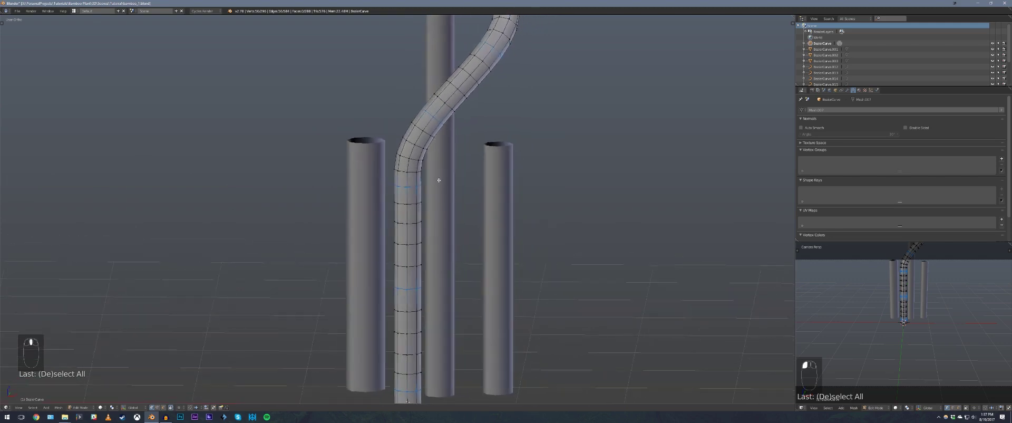
key(alt+s)
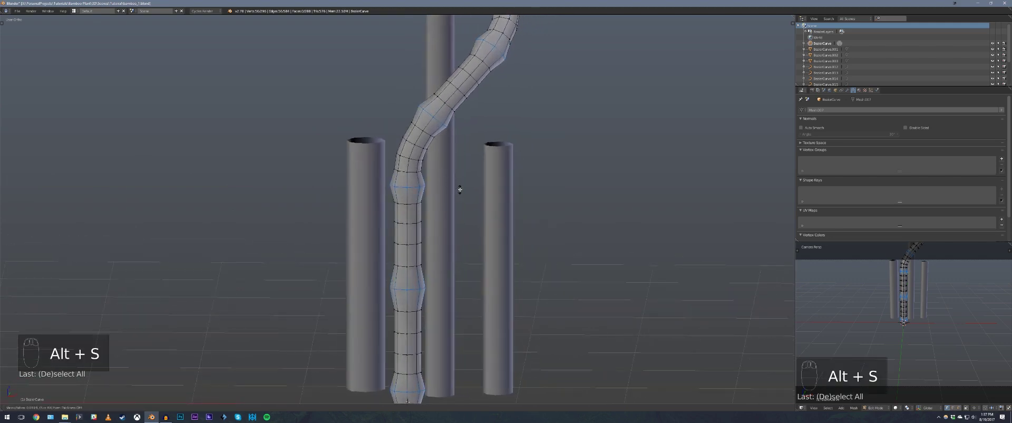
click(451, 183)
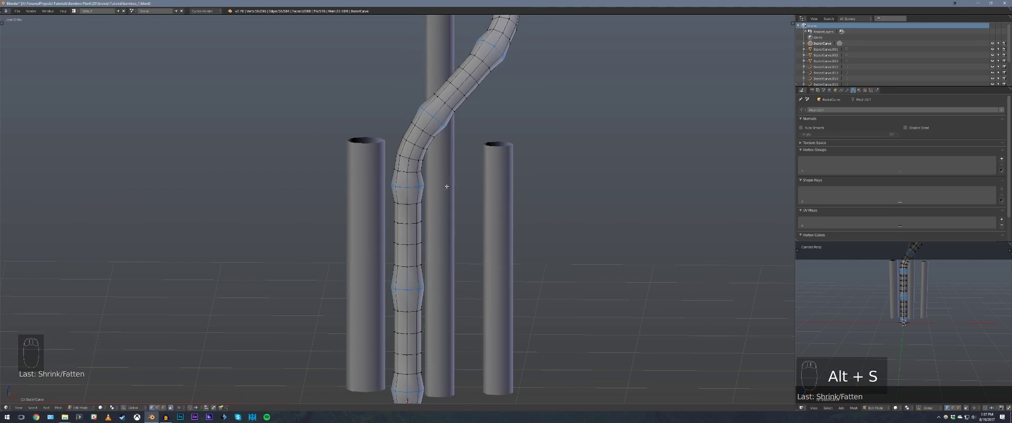
key(ctrl+b)
scroll(469, 190, up, 1)
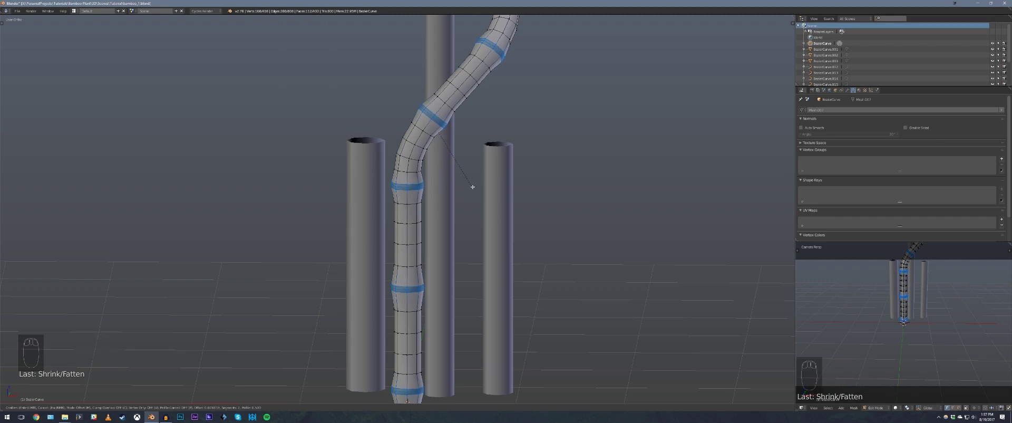
click(473, 187)
key(a)
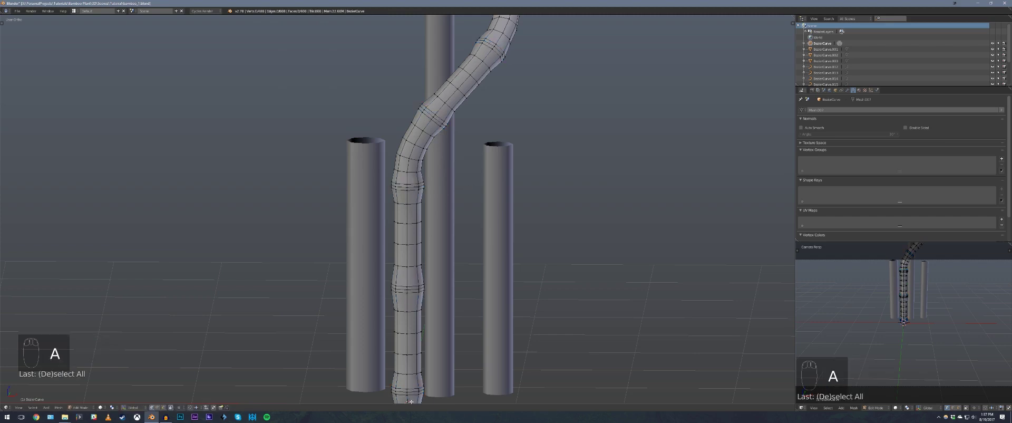
Select the middle edge loop of each bevelled band along the spiral stalk, undoing any mistaken picks
alt+click(412, 392)
alt+shift+click(412, 289)
alt+shift+click(415, 187)
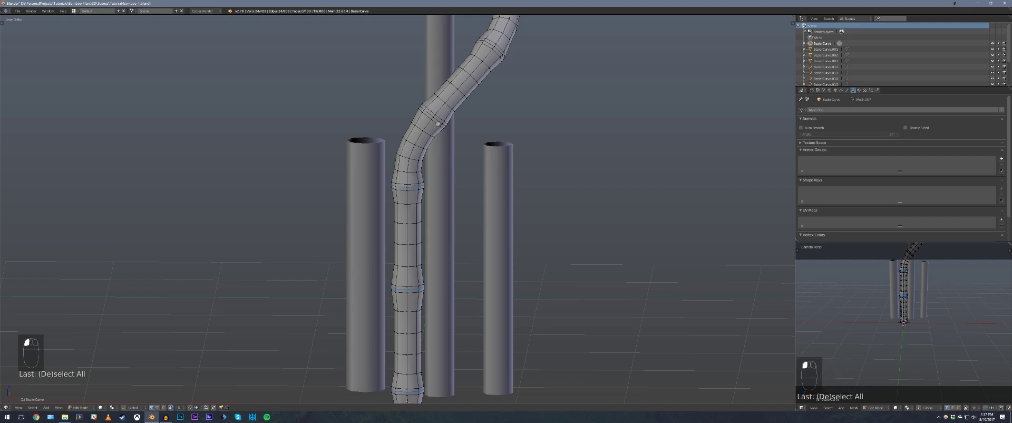
key(ctrl+z)
key(ctrl+z)
key(ctrl+z)
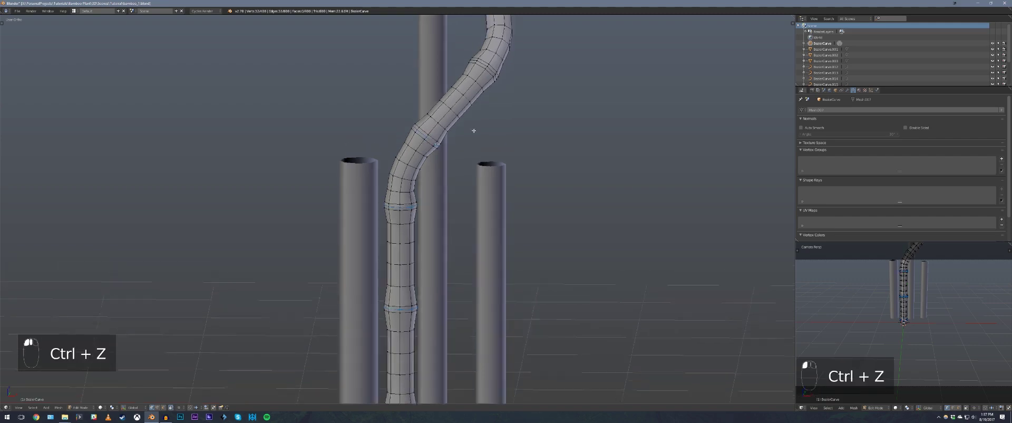
key(ctrl+z)
key(ctrl+z)
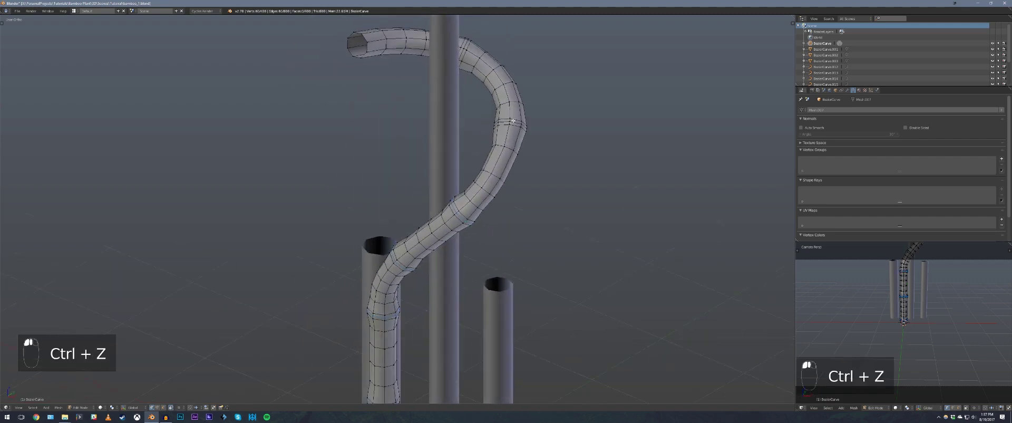
alt+shift+click(467, 43)
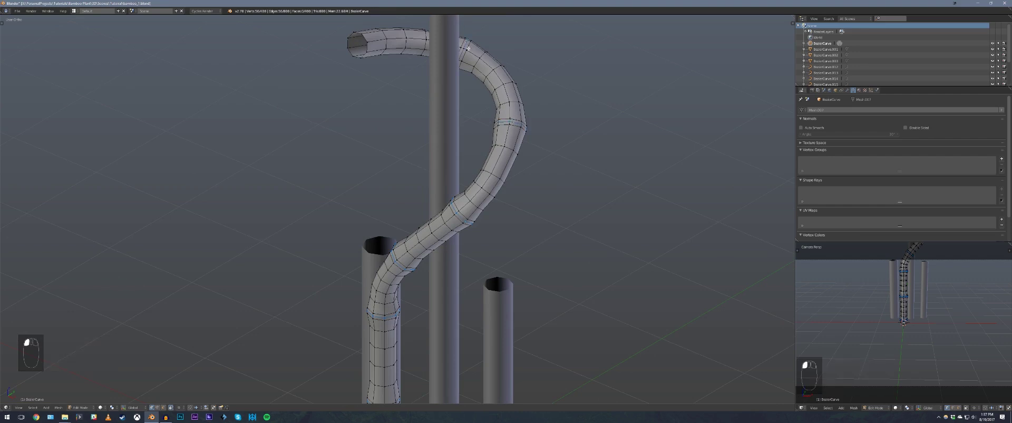
Fatten the middle loops into protruding ridges, bevel them with extra segments, and return the spiral stalk to object mode
middle_drag(394, 303, 423, 284)
shift+middle_drag(423, 284, 480, 237)
scroll(466, 241, up, 1)
key(alt+s)
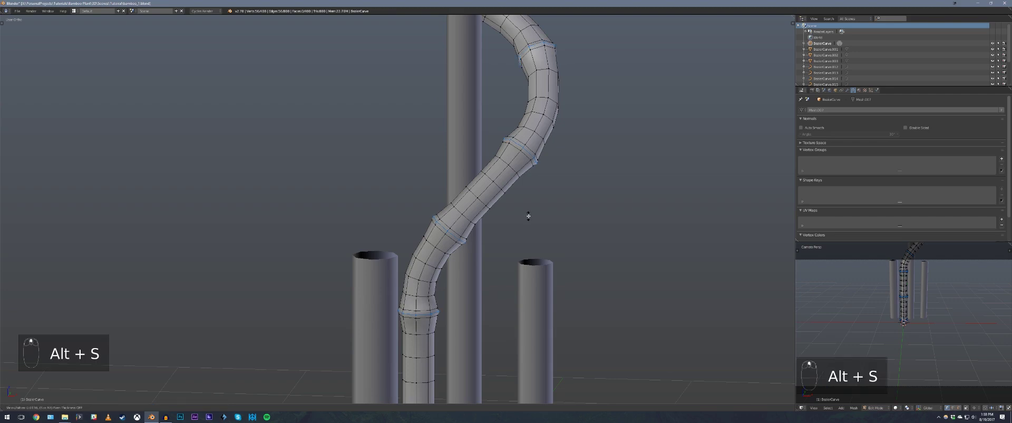
click(533, 219)
key(ctrl+b)
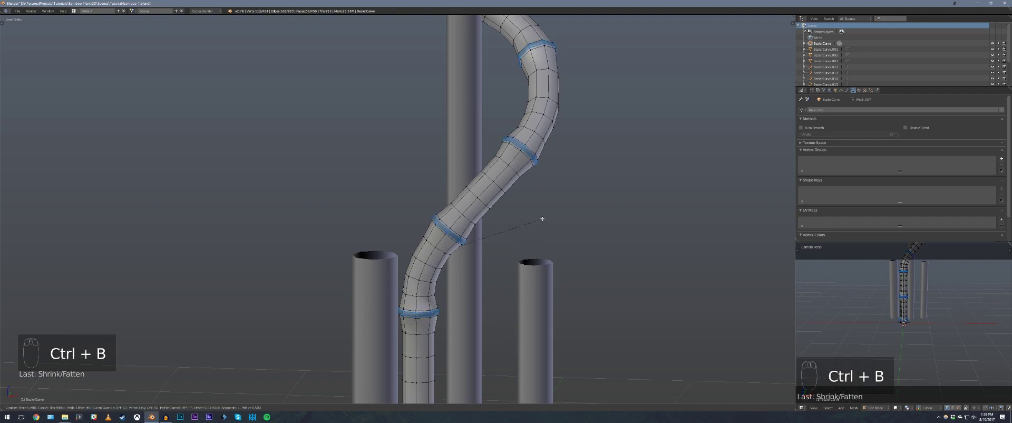
scroll(545, 219, up, 2)
scroll(546, 218, up, 1)
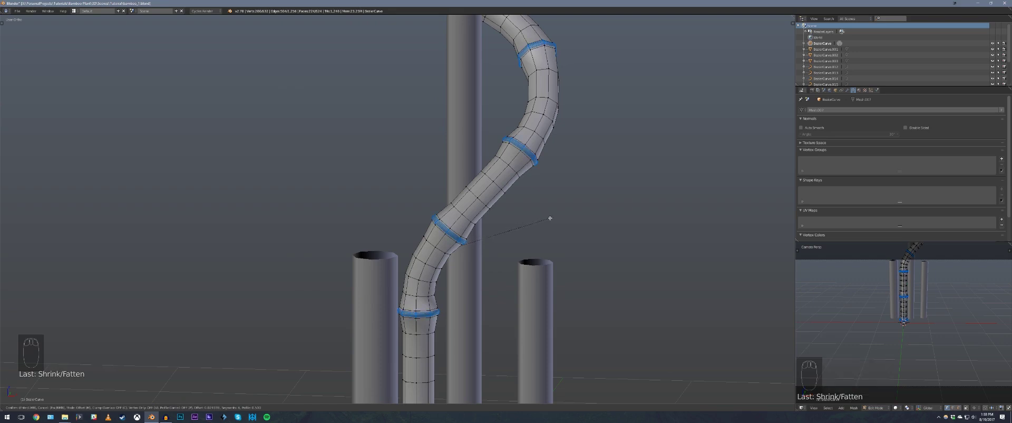
click(551, 218)
key(a)
key(Tab)
Examine the bamboo nodes along the spiral stalk in object mode with its selection cleared
scroll(538, 201, down, 4)
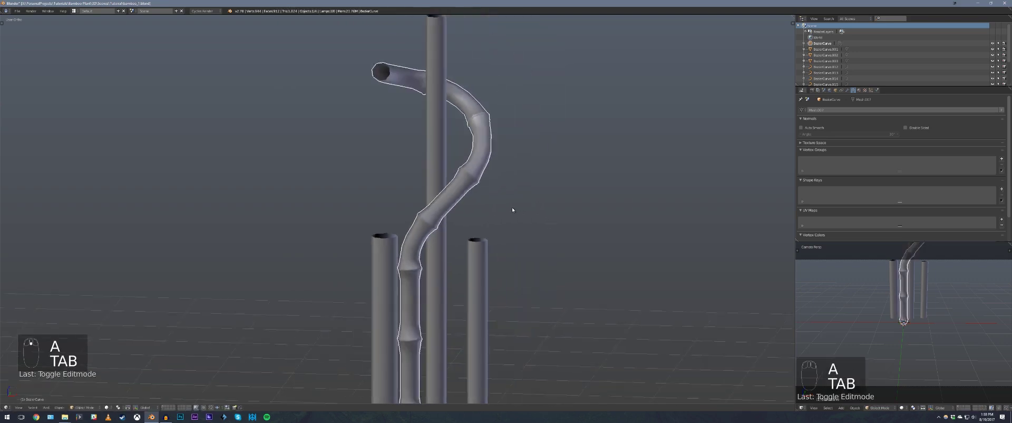
key(a)
key(a)
scroll(449, 246, up, 3)
middle_drag(445, 245, 483, 176)
scroll(443, 252, down, 3)
scroll(466, 240, up, 2)
right_click(409, 240)
key(a)
right_click(462, 185)
key(Tab)
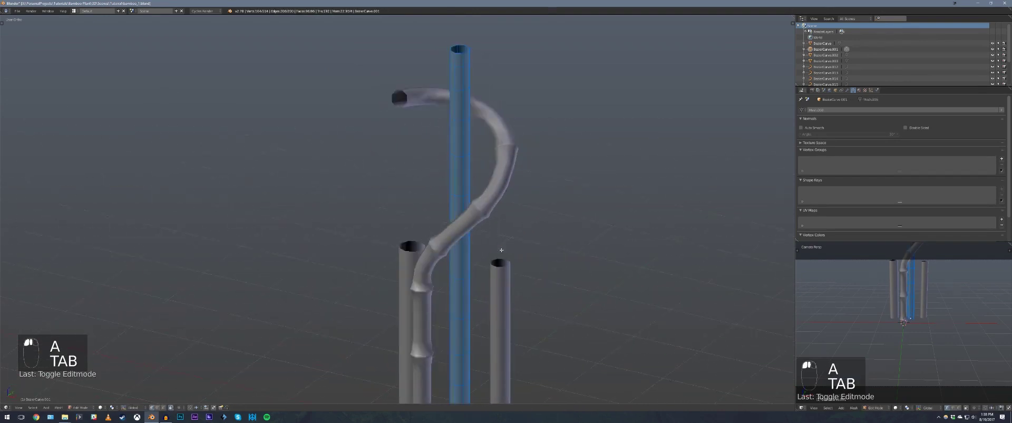
shift+middle_drag(494, 324, 361, 241)
key(Tab)
right_click(449, 228)
key(Tab)
key(Tab)
Open the thick, short straight stalk's mesh in edit mode and clear its vertex selection
right_click(360, 241)
key(Tab)
key(a)
key(a)
key(a)
key(a)
key(a)
key(a)
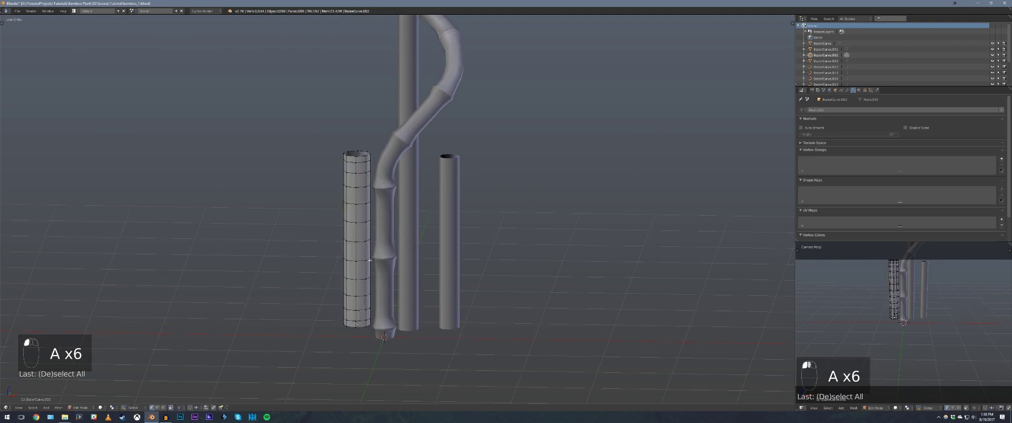
Select three edge loops on the thick straight stalk: near the base, below the middle and near the top
key(KP_1)
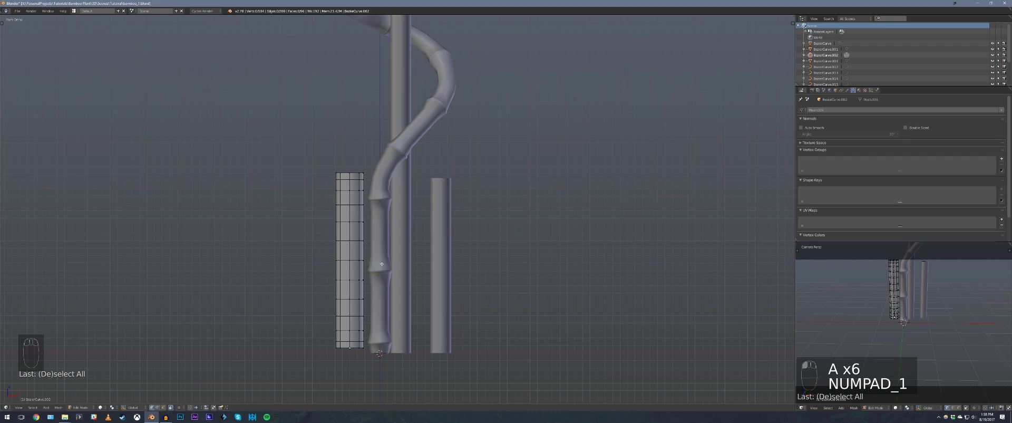
key(a)
key(a)
key(a)
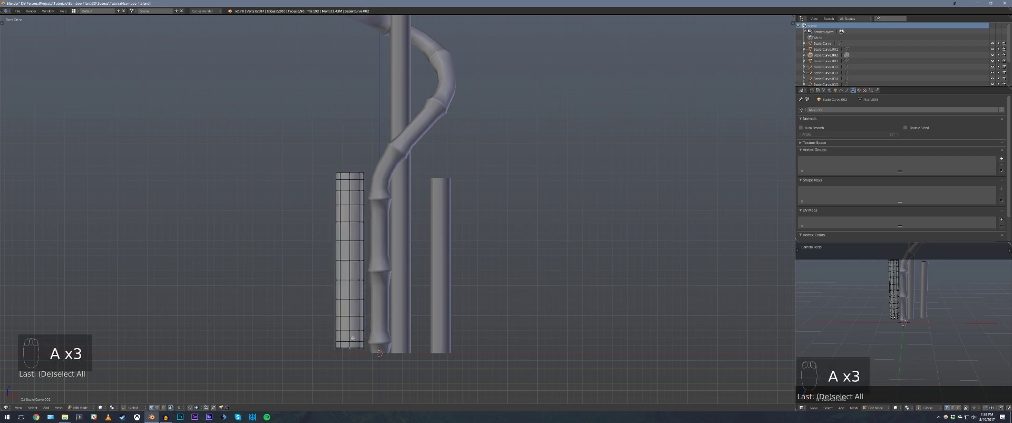
click(349, 341)
alt+shift+click(359, 285)
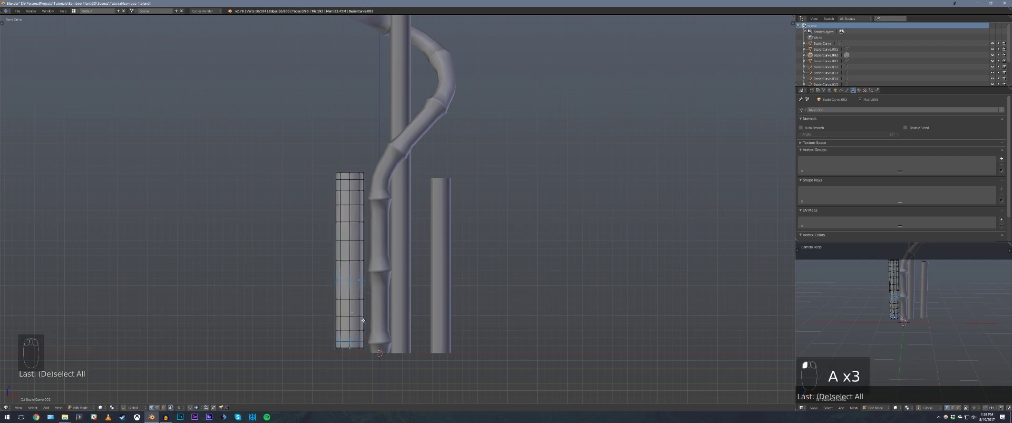
alt+shift+click(357, 207)
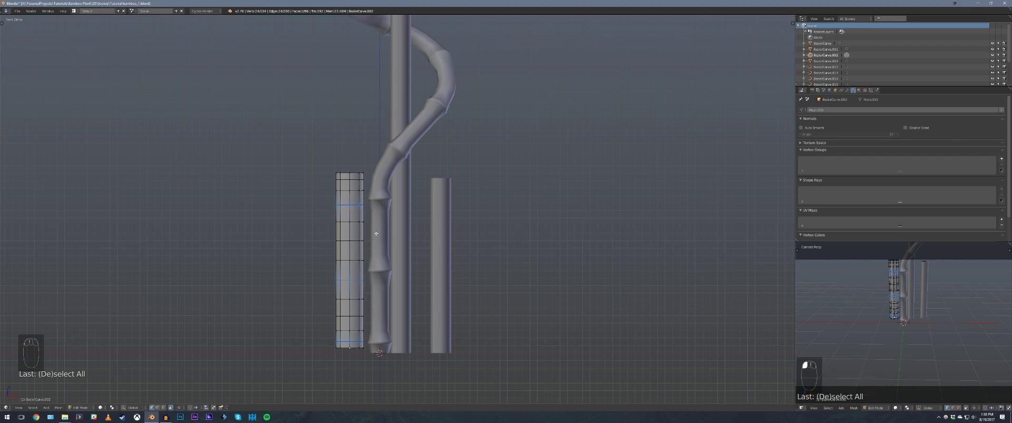
Fatten the three selected loops on the thick stalk slightly, bevel them into narrow bands, and clear the selection
key(alt+s)
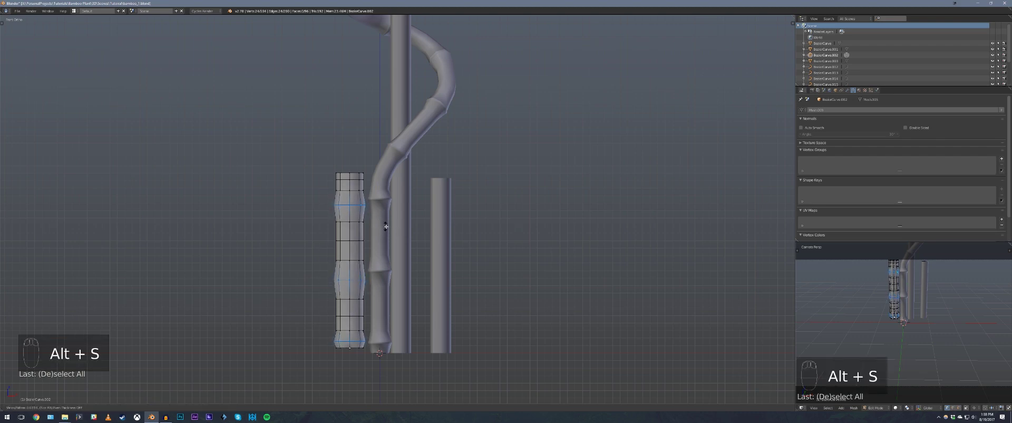
click(387, 226)
key(ctrl+b)
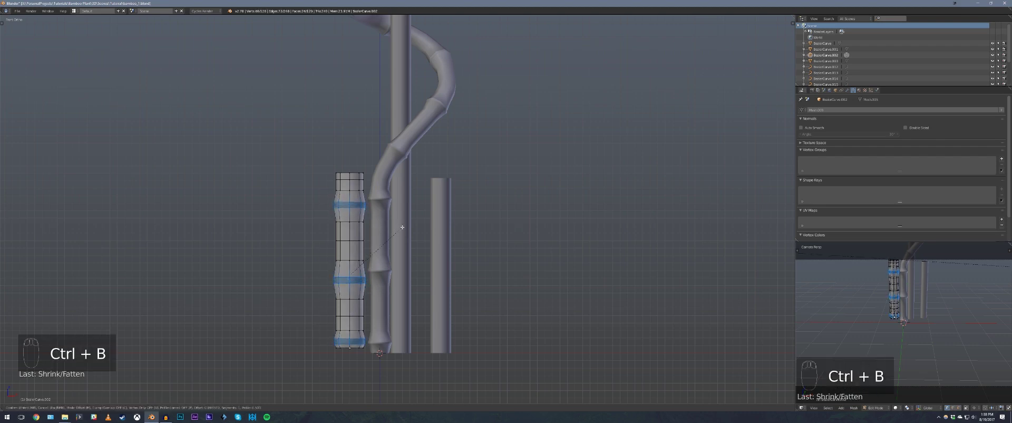
scroll(402, 227, up, 1)
click(407, 228)
key(a)
Select the middle loop of each bevelled band on the thick stalk and fatten these loops outward into ridges
alt+click(358, 335)
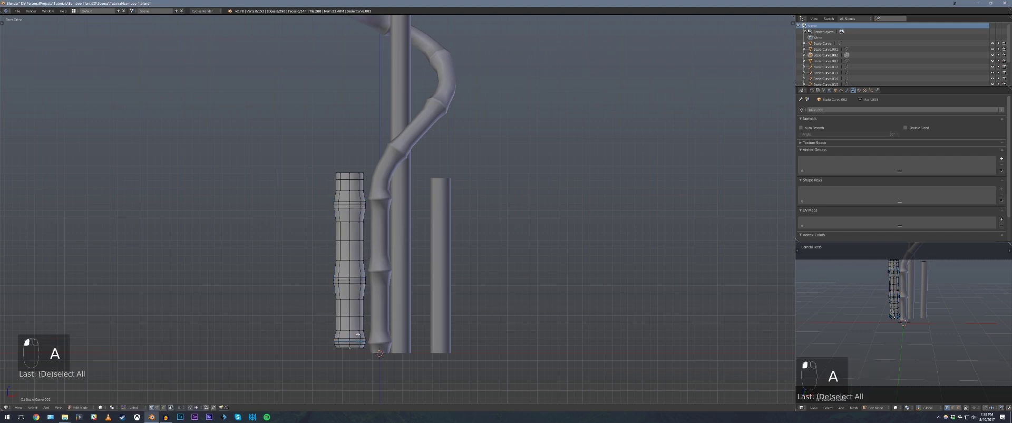
alt+shift+click(355, 281)
alt+shift+click(358, 206)
key(alt+s)
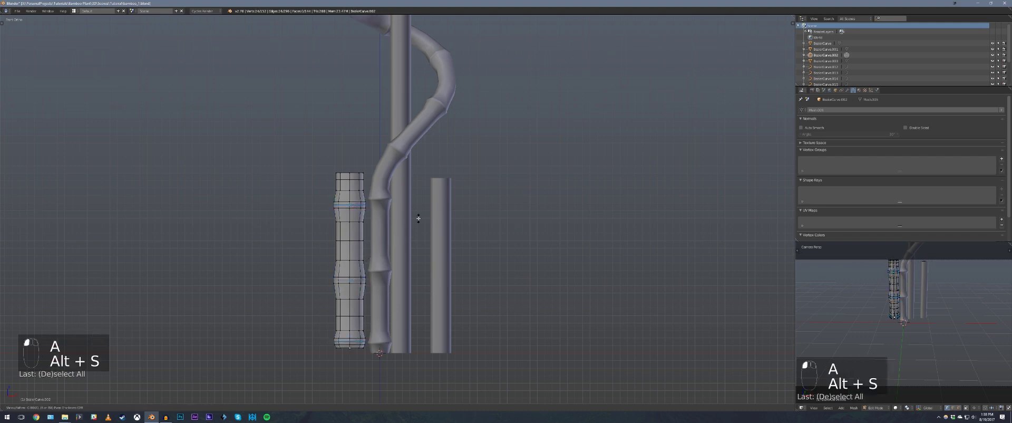
click(409, 218)
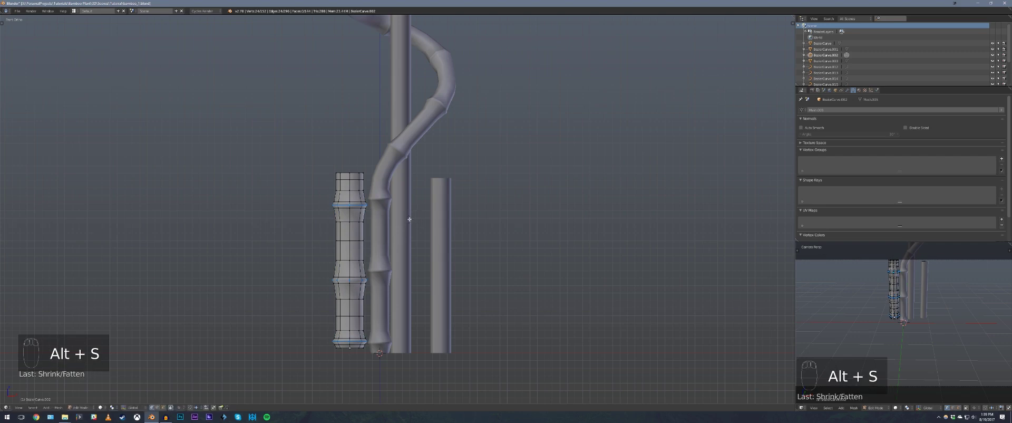
Bevel the three fattened ridge loops on the thick short stalk, leave edit mode and clear the selection
key(ctrl+b)
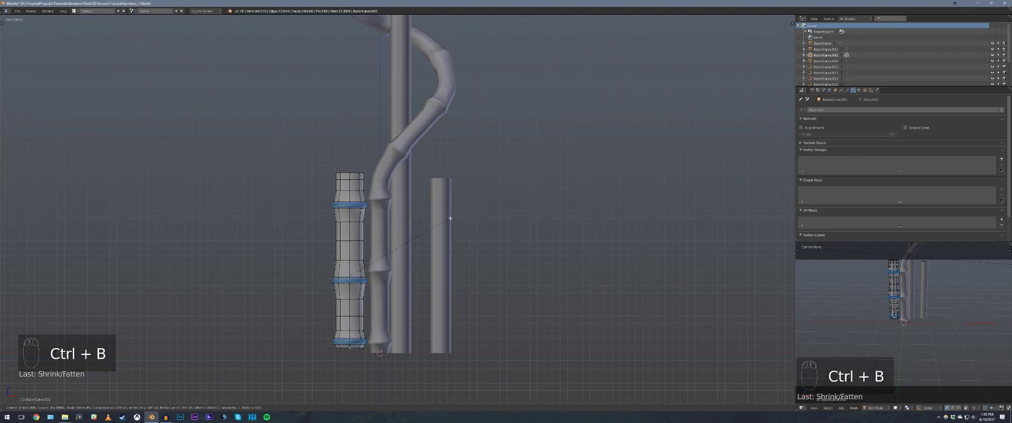
scroll(450, 218, up, 2)
click(449, 219)
key(a)
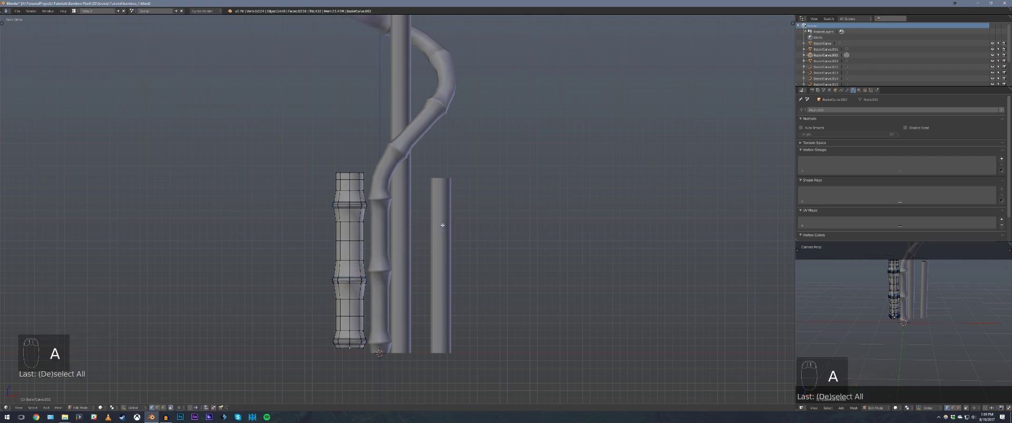
key(Tab)
scroll(432, 242, down, 3)
key(a)
key(a)
Open the thinner short straight stalk's mesh in edit mode from the front view and clear its vertex selection
scroll(435, 236, up, 4)
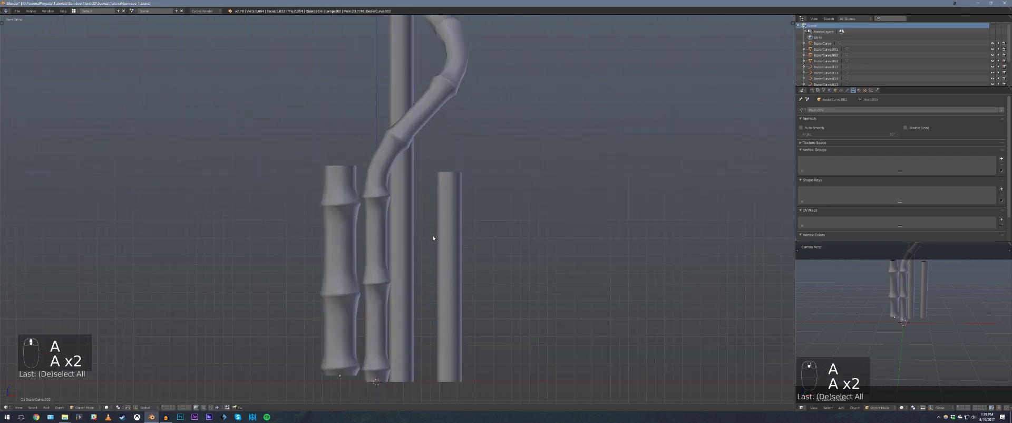
mouse_move(435, 237)
middle_down()
mouse_move(420, 257)
mouse_move(475, 246)
mouse_move(401, 236)
mouse_move(438, 247)
middle_up()
right_click(439, 246)
key(KP_1)
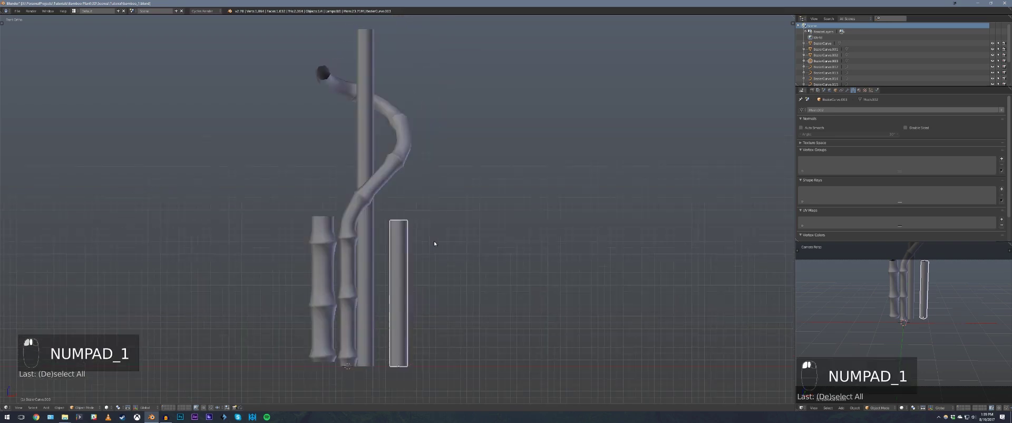
key(Tab)
scroll(403, 236, up, 4)
shift+scroll(403, 235, down, 2)
key(a)
key(a)
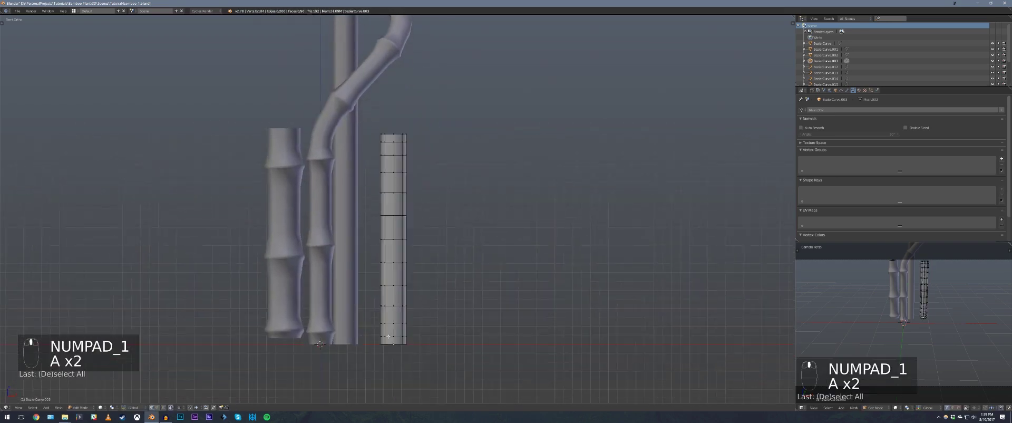
Select three edge loops on the thinner short stalk: near the base, below the middle and near the top
right_click(388, 336)
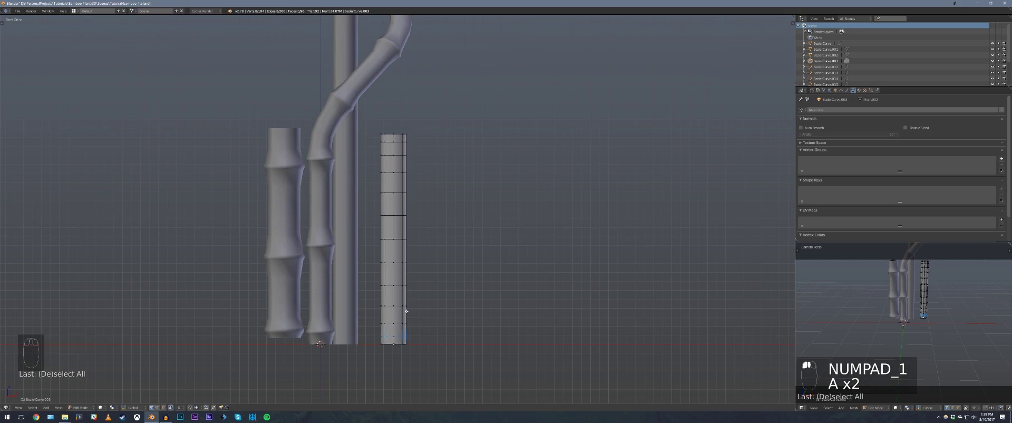
alt+shift+right_click(389, 262)
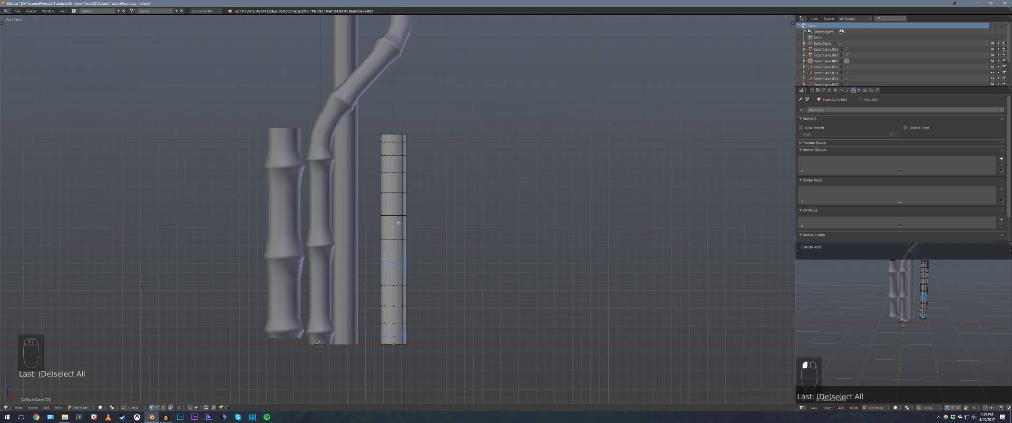
alt+shift+click(391, 172)
Fatten the three selected loops on the thinner short stalk slightly, bevel them into narrow bands, and clear the selection
key(alt+s)
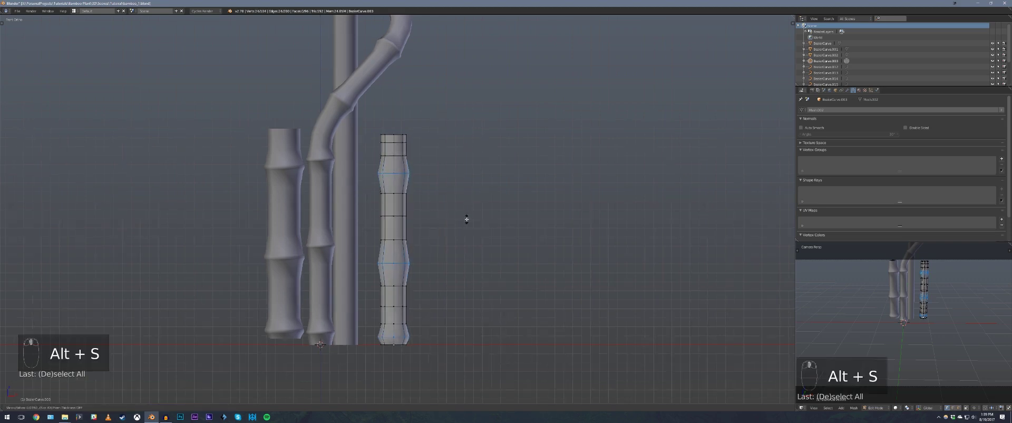
click(467, 218)
key(ctrl+b)
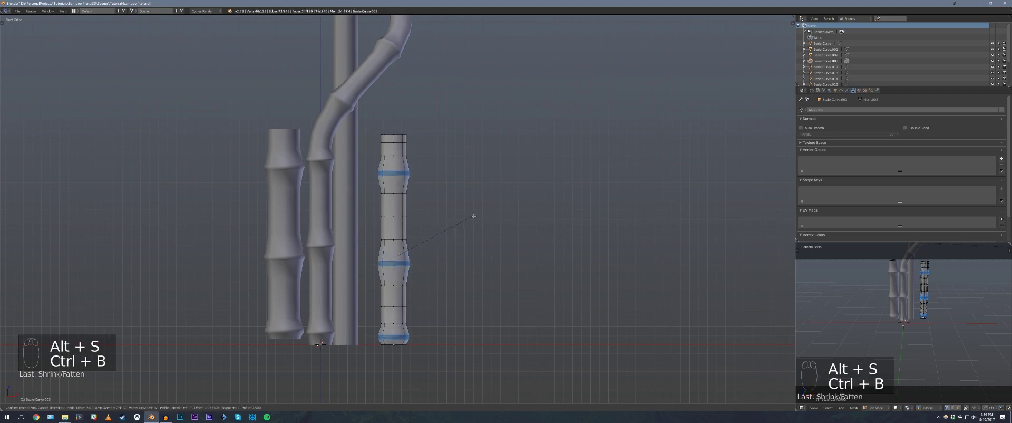
click(447, 210)
key(a)
Select the middle loop of each bevelled band on the thinner short stalk
alt+click(398, 337)
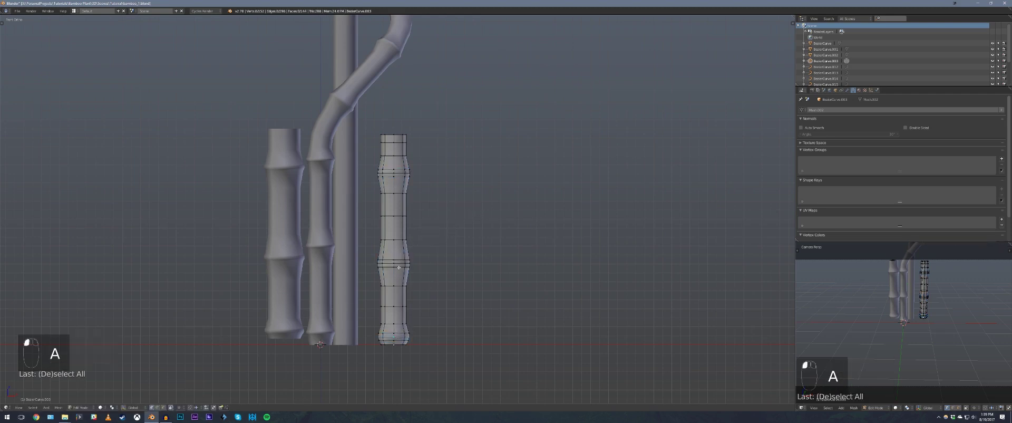
alt+shift+click(400, 264)
alt+shift+click(401, 174)
key(ctrl+b)
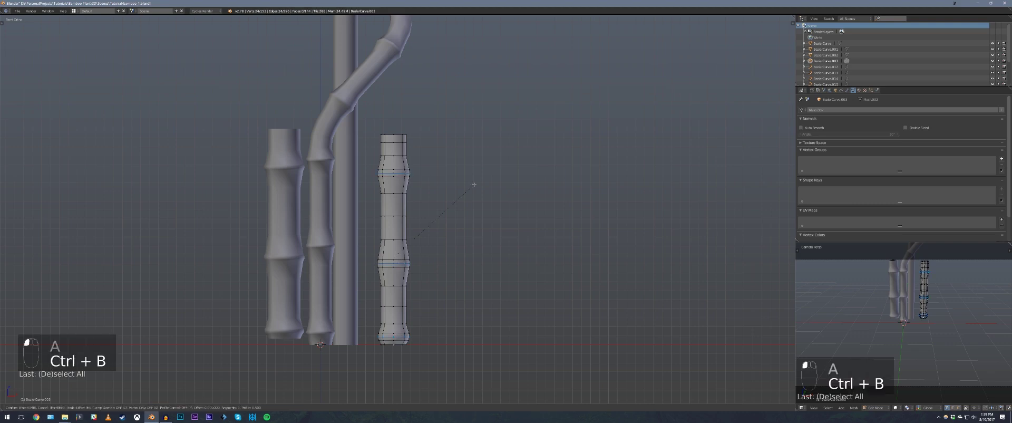
scroll(492, 185, up, 1)
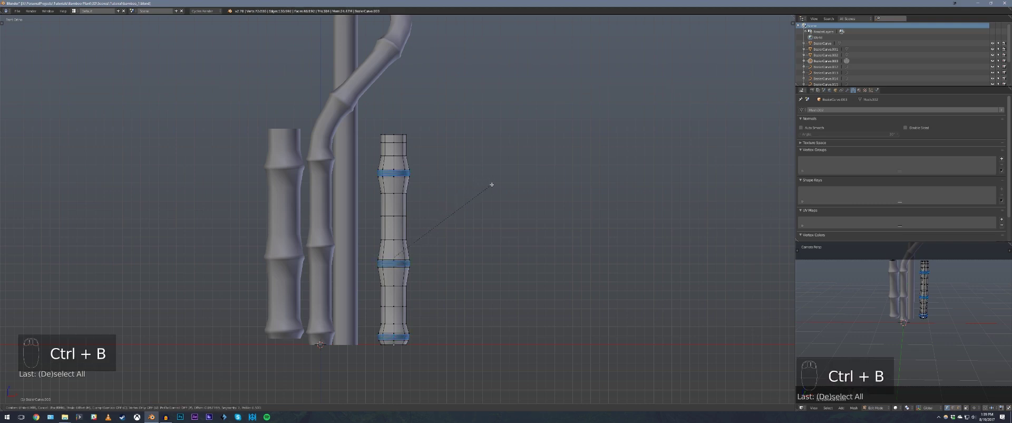
scroll(492, 184, up, 1)
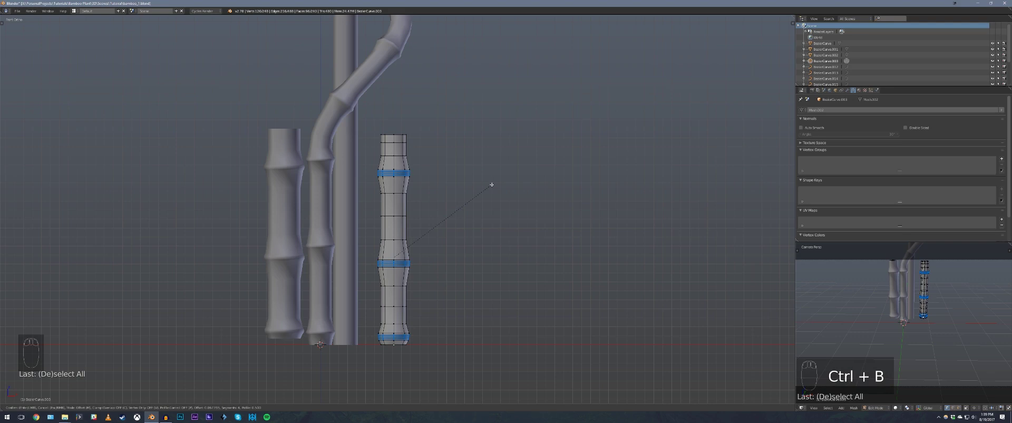
right_click(492, 184)
Fatten the middle loops on the thinner short stalk outward, bevel them into fine ridges, and leave edit mode with nothing selected
key(alt+s)
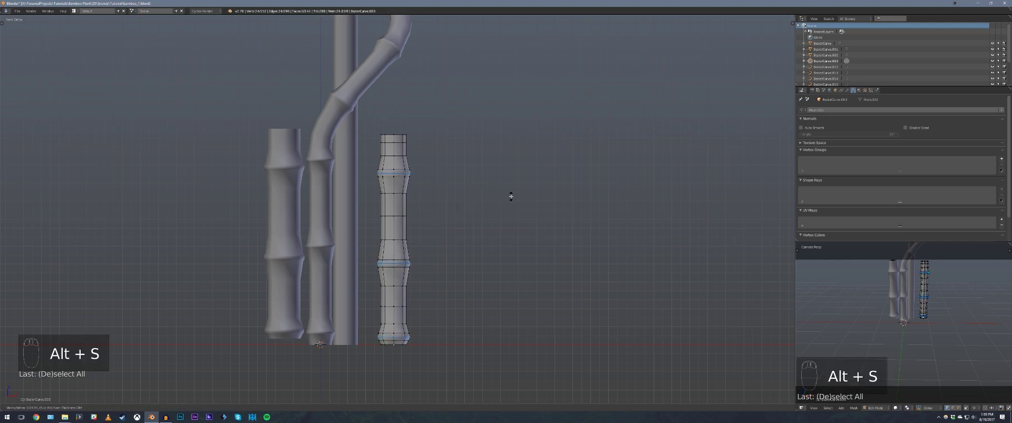
click(510, 196)
key(ctrl+b)
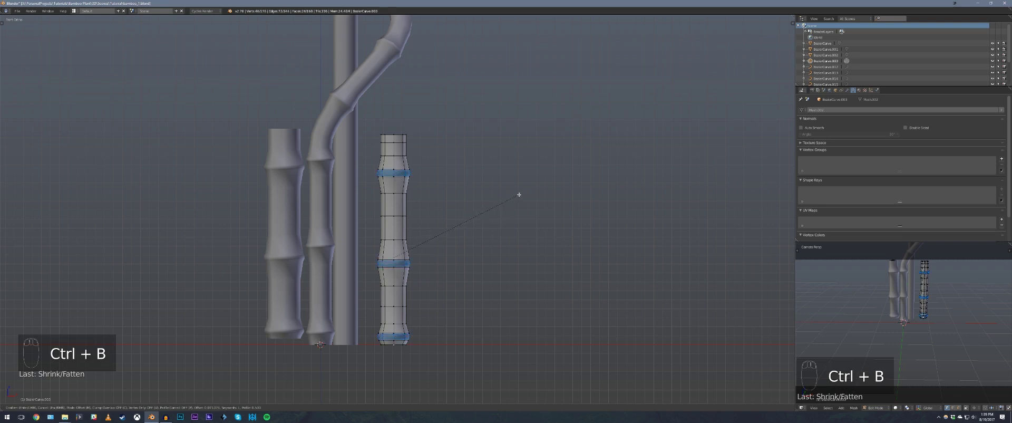
scroll(519, 194, up, 2)
click(511, 194)
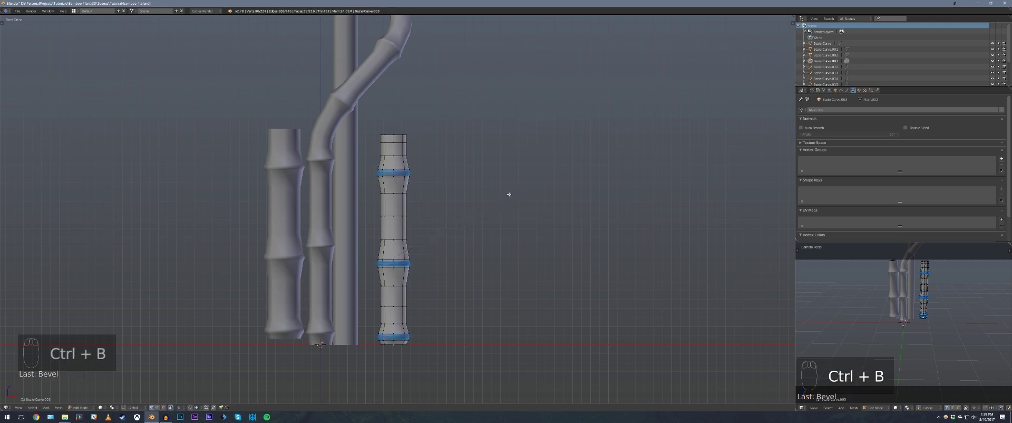
key(a)
key(Tab)
key(a)
key(a)
Open the tall straight stalk's mesh in edit mode and clear its vertex selection
scroll(448, 203, down, 2)
scroll(416, 210, up, 3)
middle_drag(418, 204, 359, 150)
right_click(383, 155)
key(Tab)
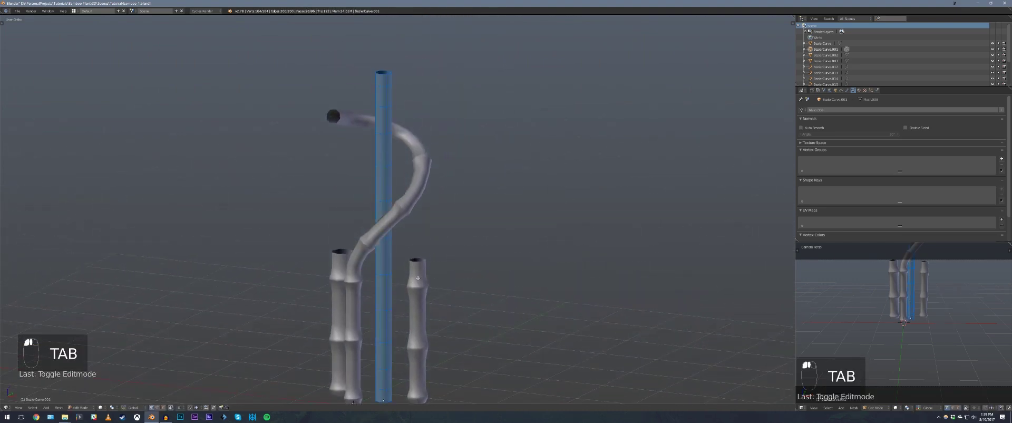
scroll(419, 285, up, 1)
key(KP_1)
shift+middle_drag(420, 285, 428, 254)
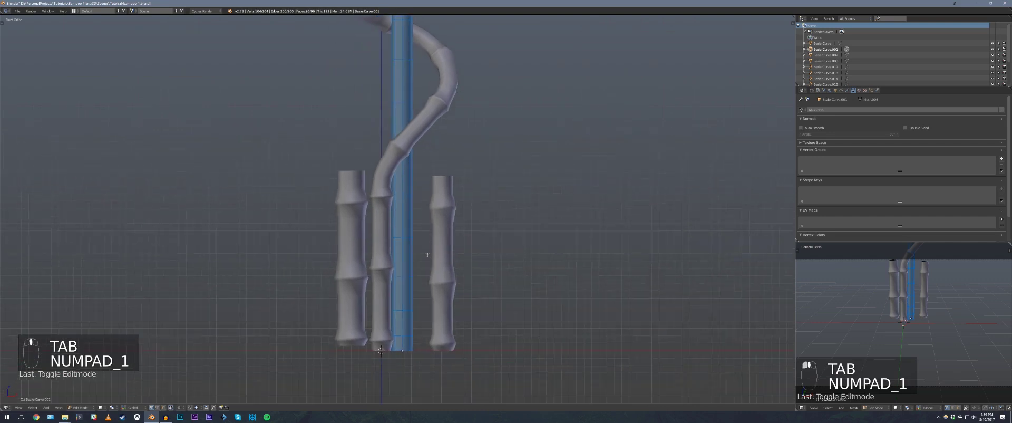
key(a)
key(a)
scroll(419, 296, up, 2)
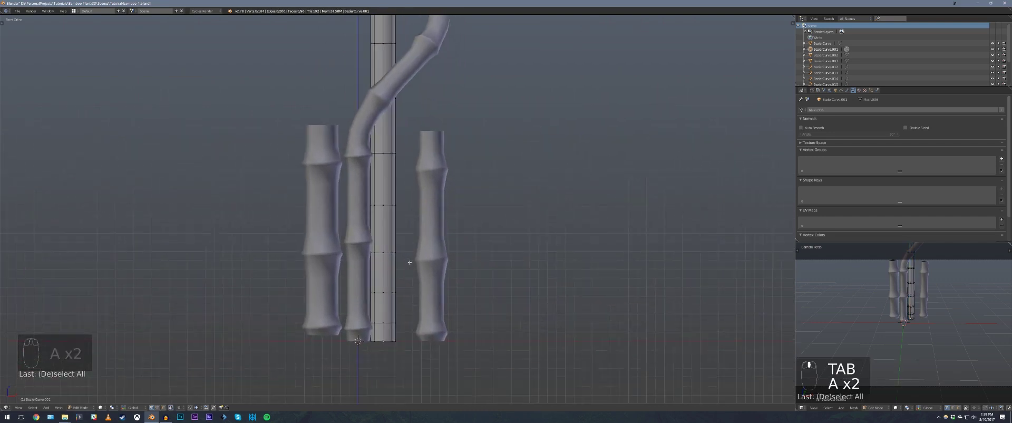
Leave edit mode and try moving the thick short stalk and scaling its height
key(Tab)
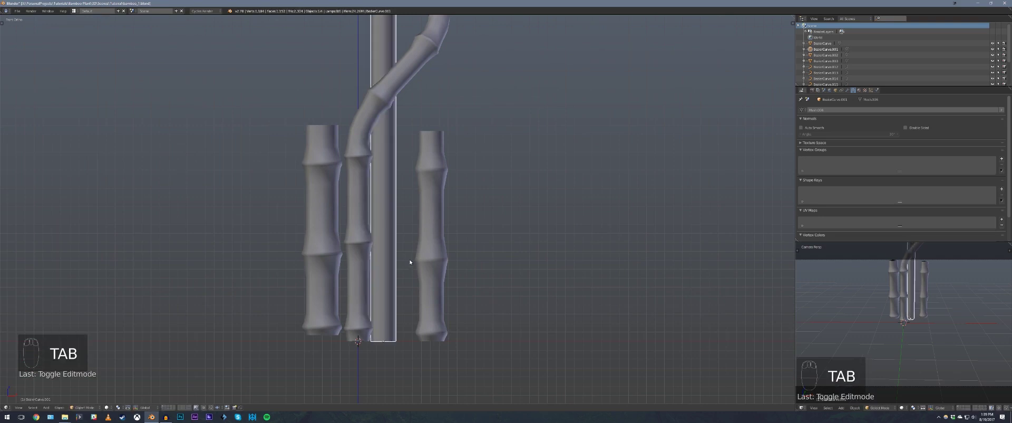
middle_drag(409, 262, 431, 270)
scroll(431, 270, up, 2)
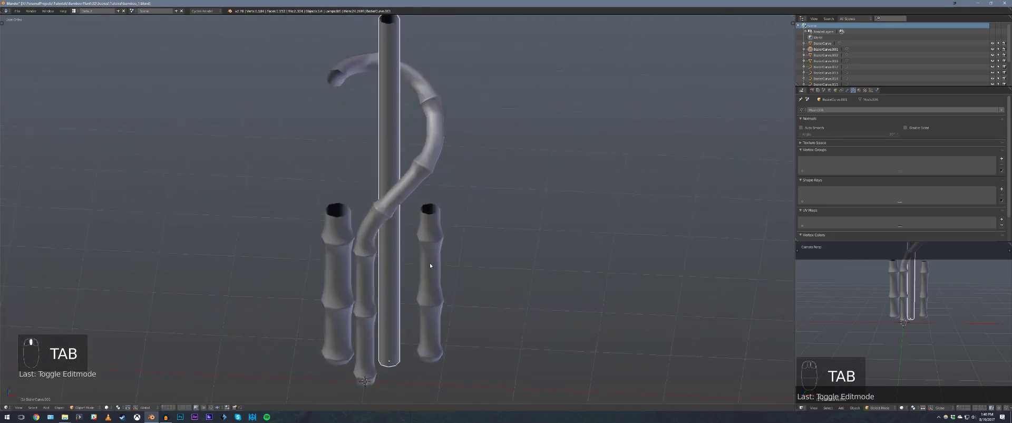
click(340, 244)
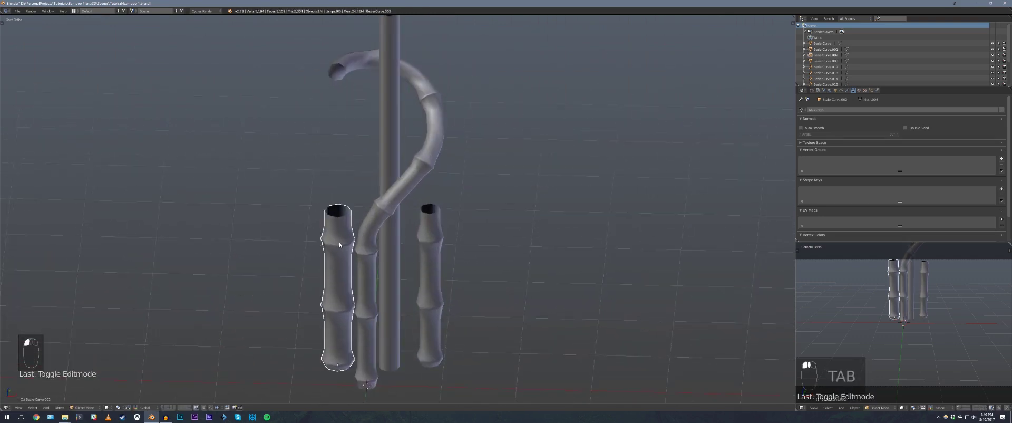
key(g)
right_click(363, 237)
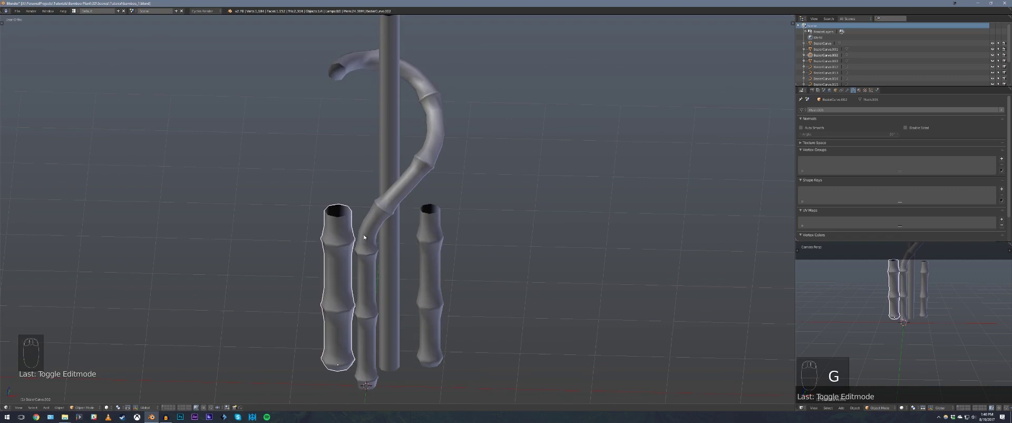
key(s)
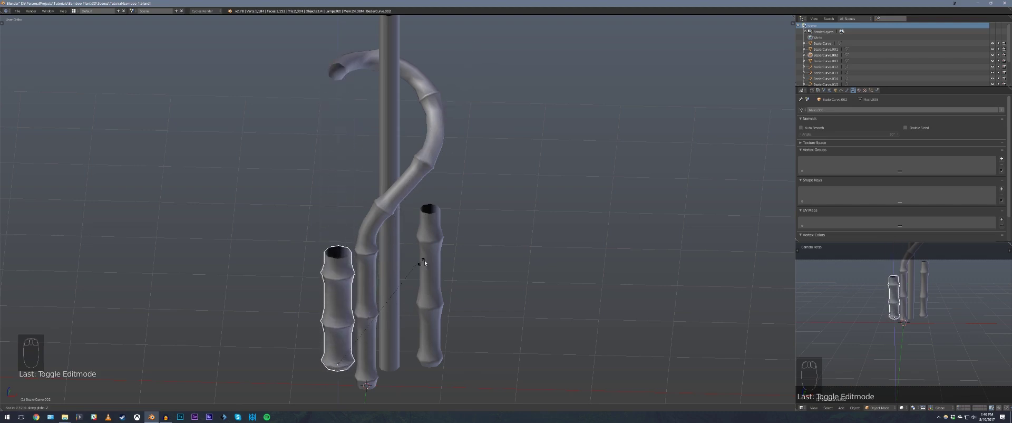
click(409, 209)
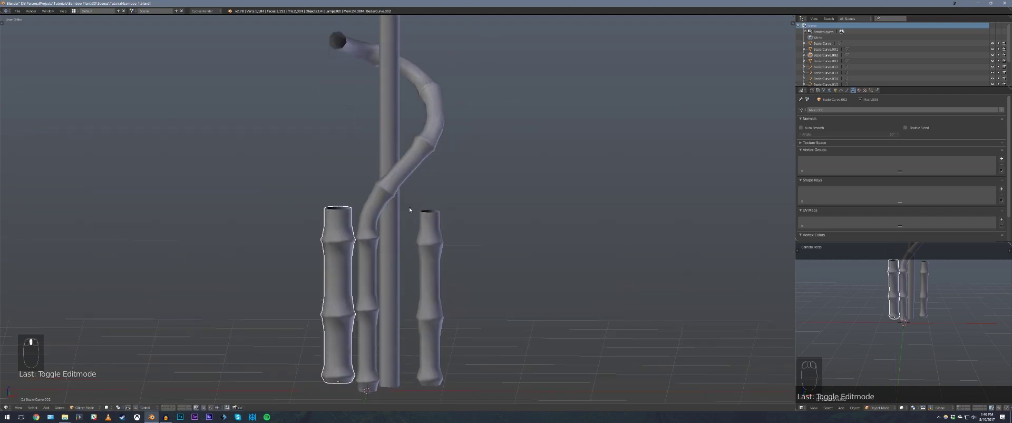
Select the tall straight stalk and reopen its mesh in edit mode with no vertices selected
key(a)
click(396, 257)
shift+middle_drag(404, 303, 421, 235)
key(Tab)
scroll(406, 274, up, 2)
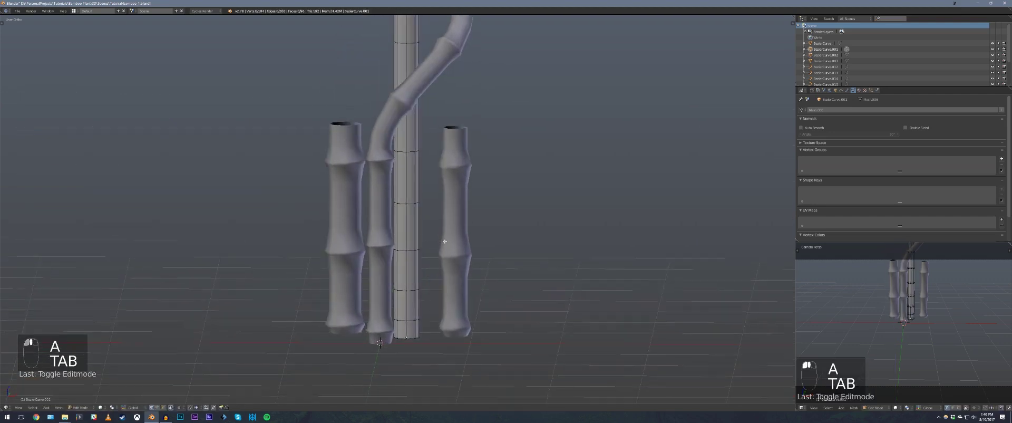
key(a)
key(a)
key(a)
key(a)
alt+click(412, 308)
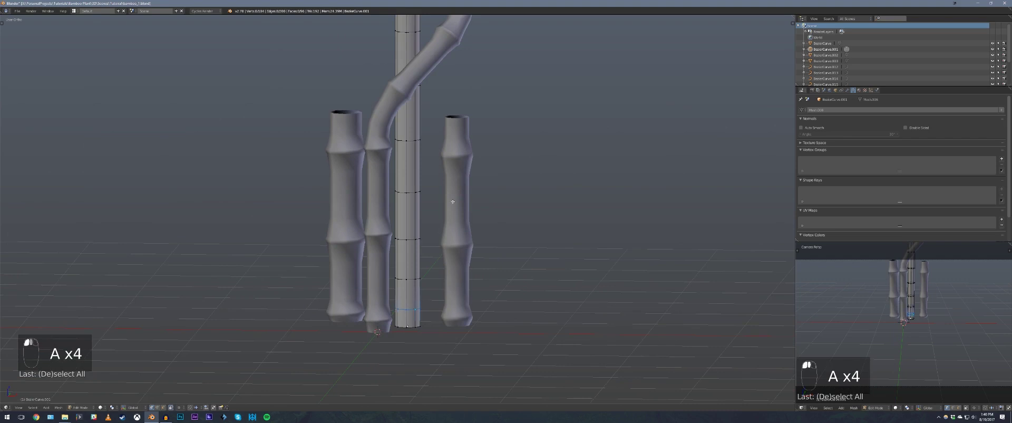
scroll(448, 242, down, 1)
shift+middle_drag(452, 201, 449, 241)
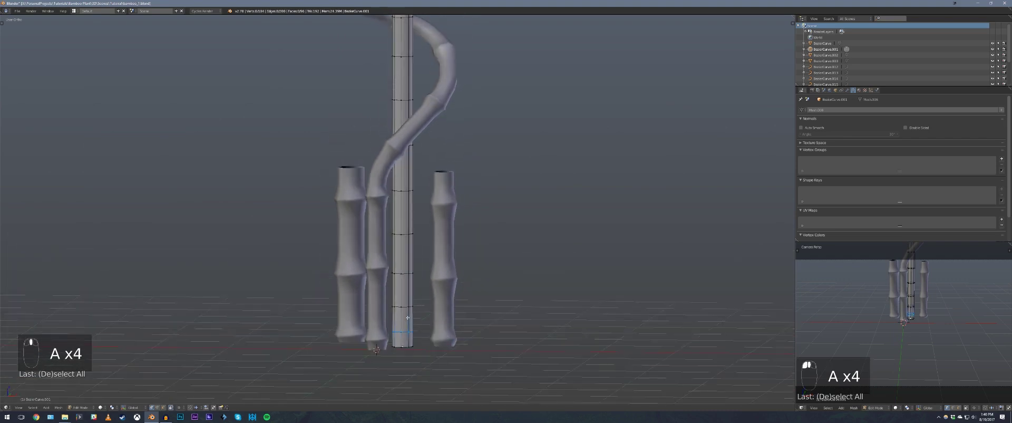
alt+shift+click(409, 190)
shift+middle_drag(429, 181, 450, 248)
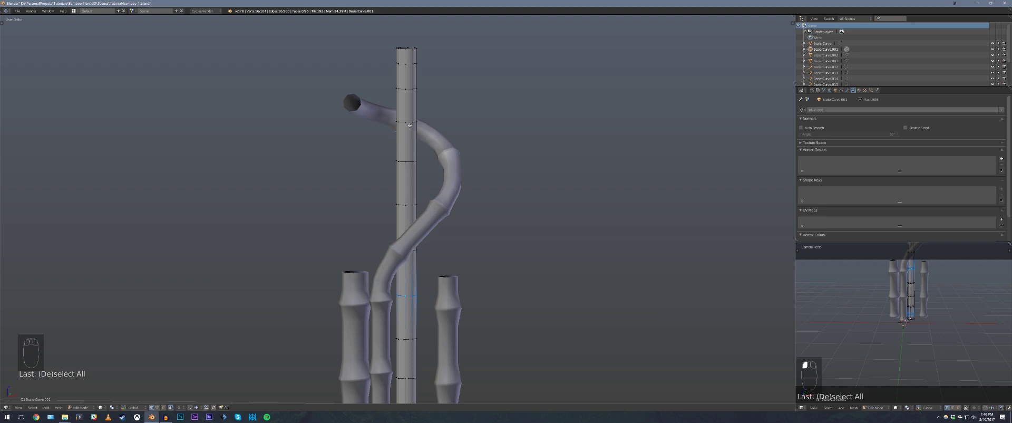
alt+shift+click(409, 122)
shift+middle_drag(507, 198, 513, 169)
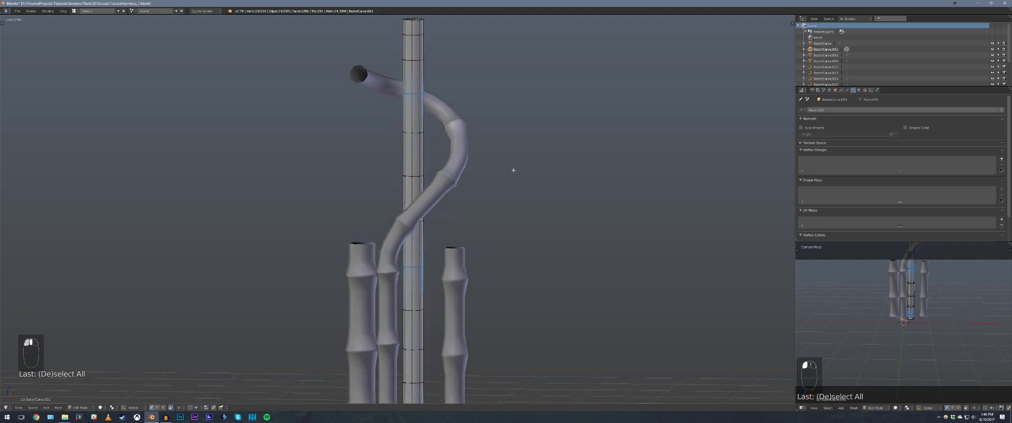
scroll(513, 169, down, 2)
shift+middle_drag(490, 226, 497, 189)
middle_drag(497, 188, 464, 208)
key(a)
Select three edge loops on the tall straight stalk: near the base, around the middle and near the top
click(411, 292)
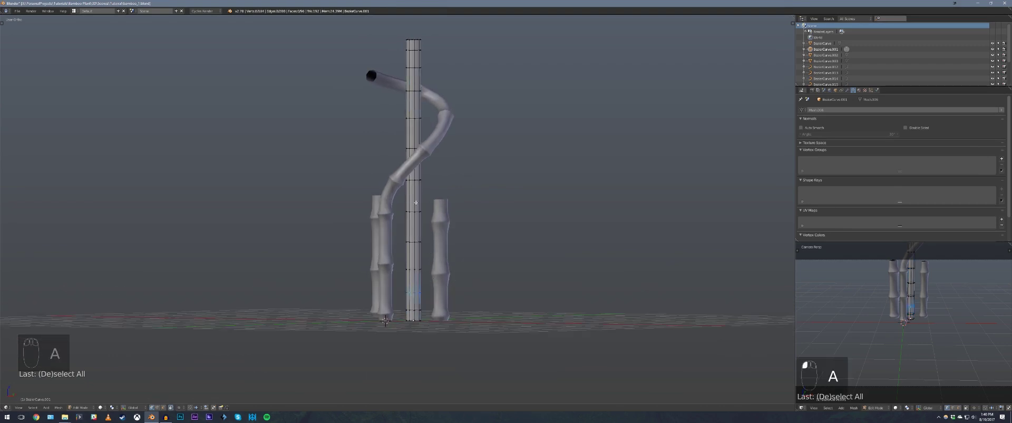
shift+click(413, 150)
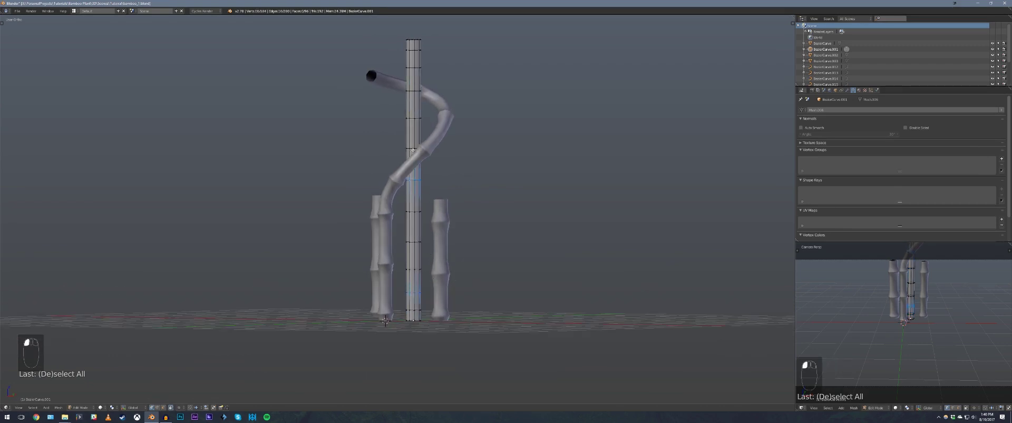
shift+click(414, 66)
middle_drag(450, 84, 474, 150)
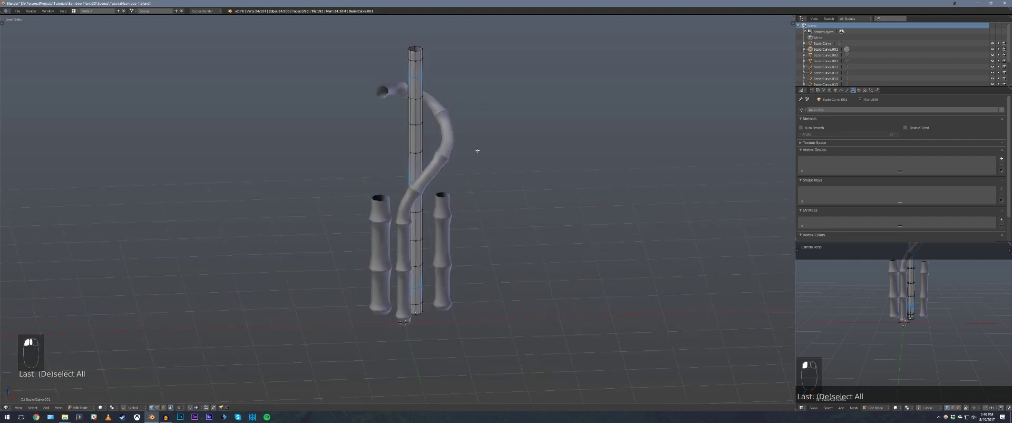
Fatten the three selected edge loops on the tall straight stalk slightly outward to form bamboo nodes
scroll(464, 184, up, 4)
shift+middle_drag(470, 262, 498, 196)
scroll(452, 197, up, 1)
key(KP_1)
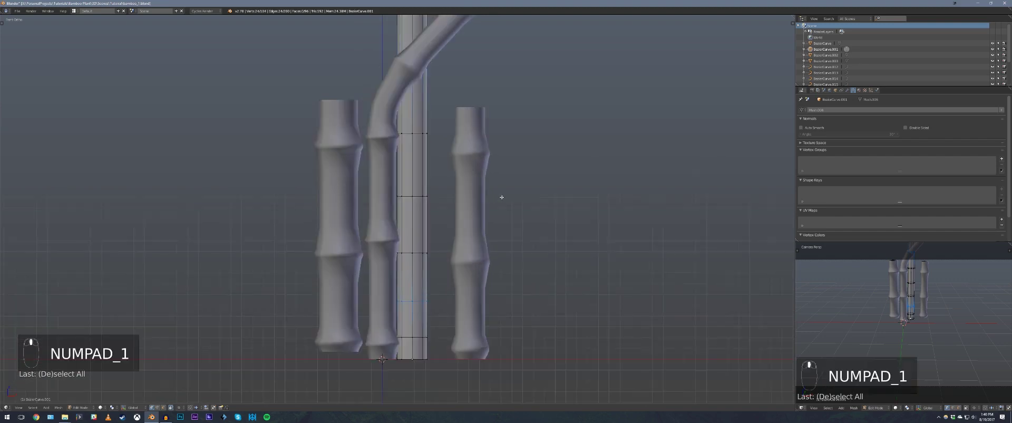
key(alt+s)
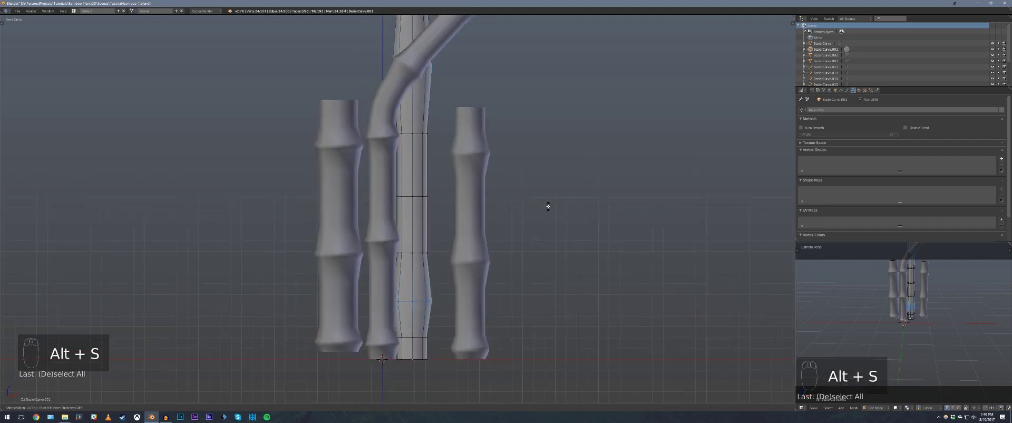
click(549, 207)
Bevel the three fattened loops into narrow bands with two segments and clear the selection
key(ctrl+b)
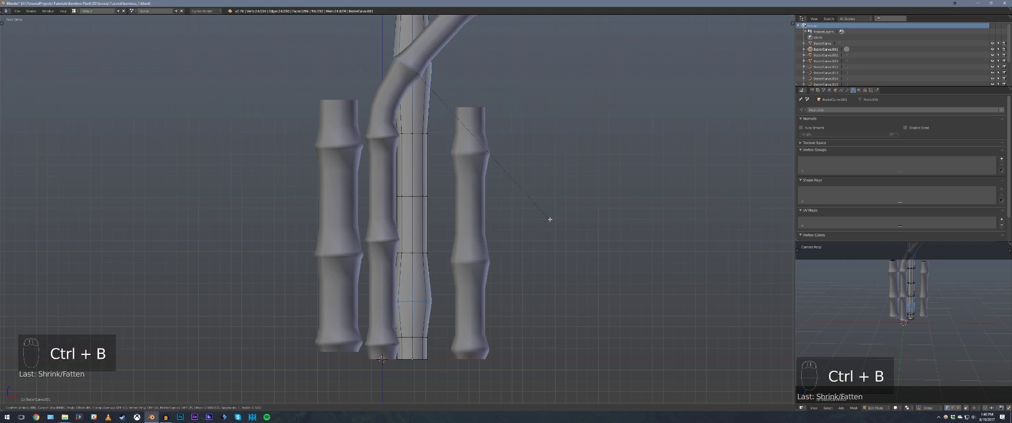
scroll(562, 220, up, 1)
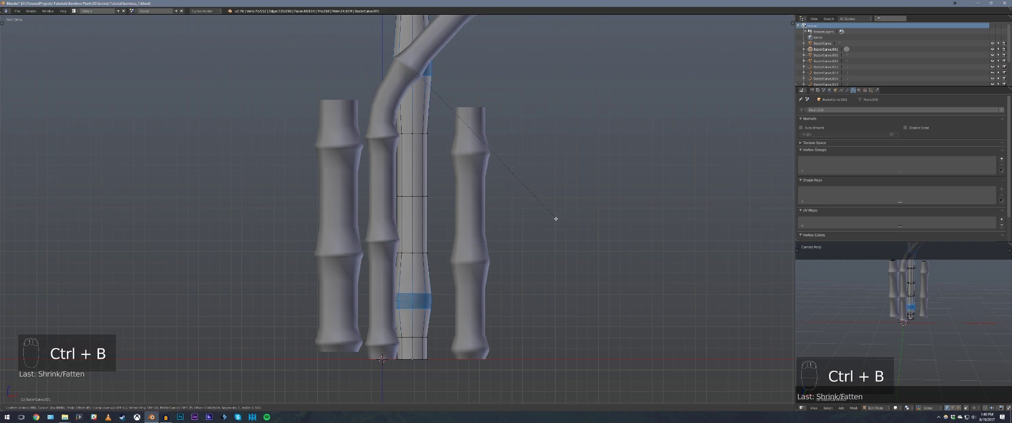
click(546, 212)
key(a)
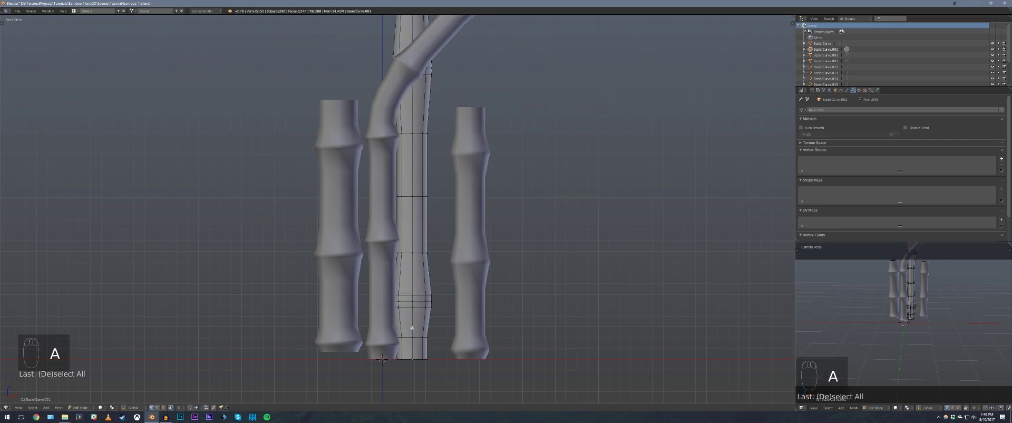
Select the centre edge loop of each node band on the tall stalk and fatten them slightly into ridges
middle_drag(421, 302, 460, 286)
alt+shift+click(422, 86)
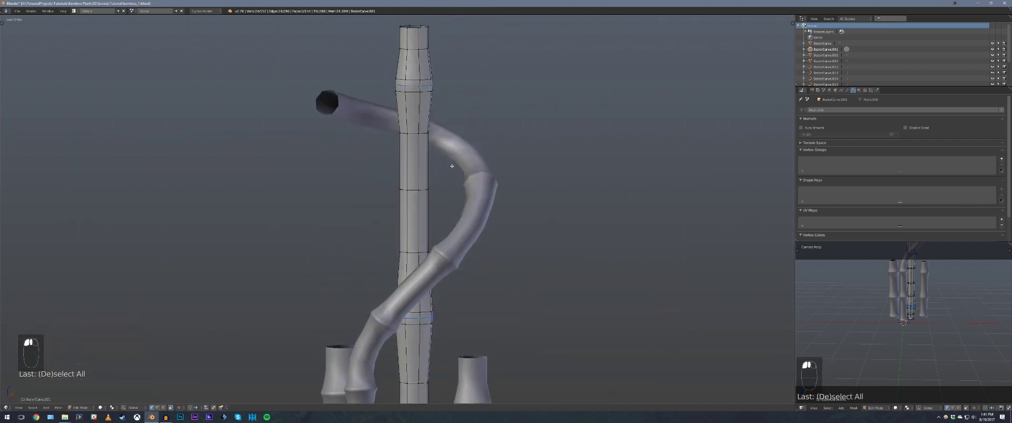
key(ctrl+s)
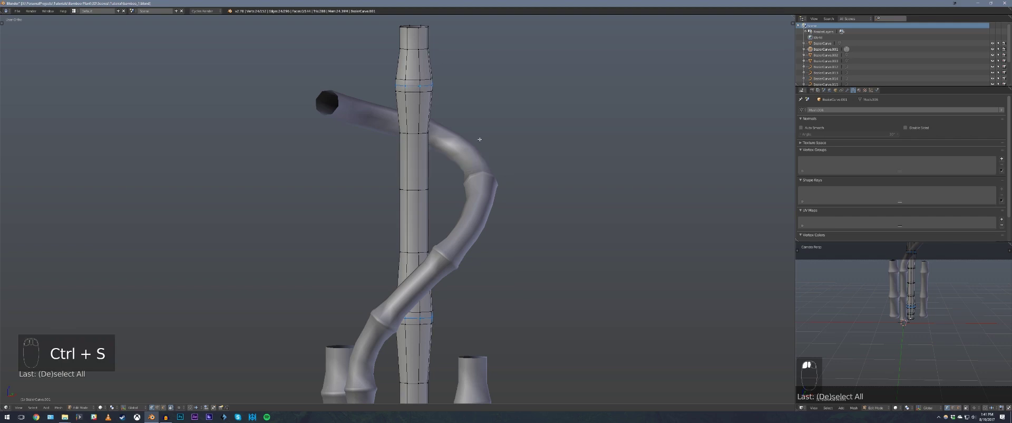
key(alt+s)
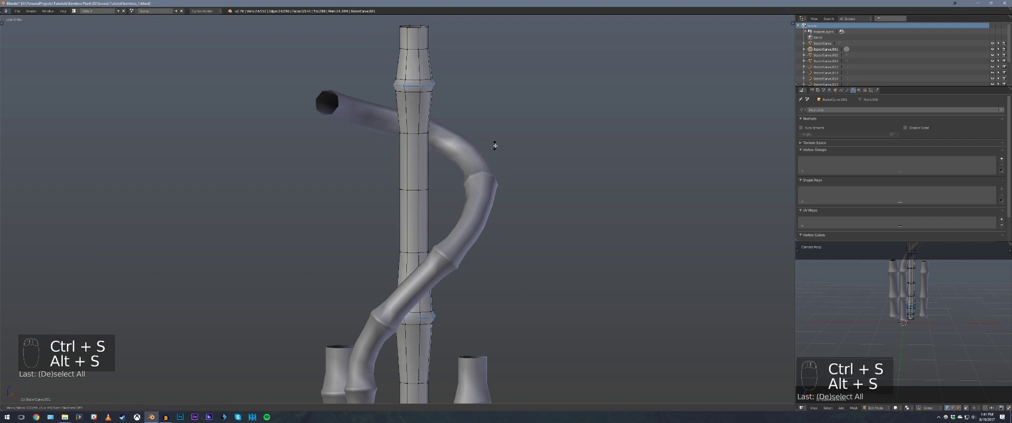
click(493, 142)
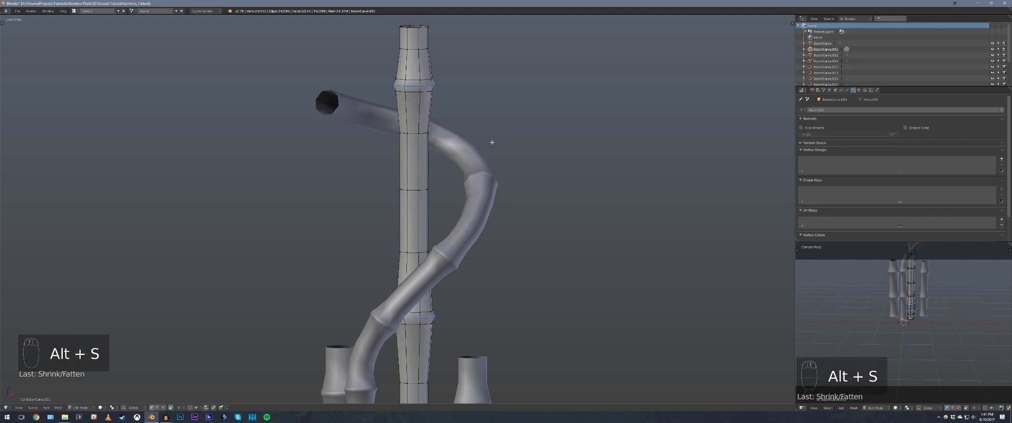
Bevel the raised centre loops of the tall stalk's nodes narrowly, clear the selection and leave edit mode
key(ctrl+b)
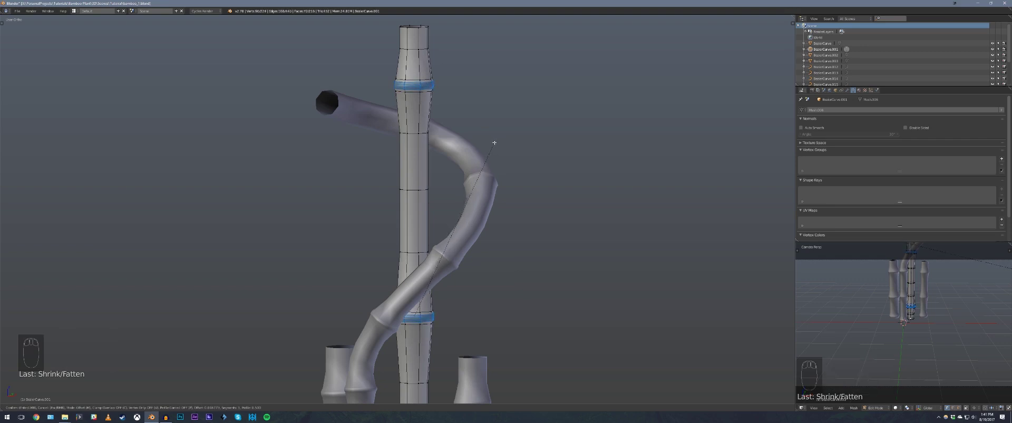
click(495, 142)
key(a)
key(Tab)
scroll(470, 181, down, 4)
middle_drag(470, 180, 488, 223)
key(a)
key(a)
key(Tab)
key(a)
key(a)
key(a)
key(a)
key(a)
key(Tab)
key(a)
key(a)
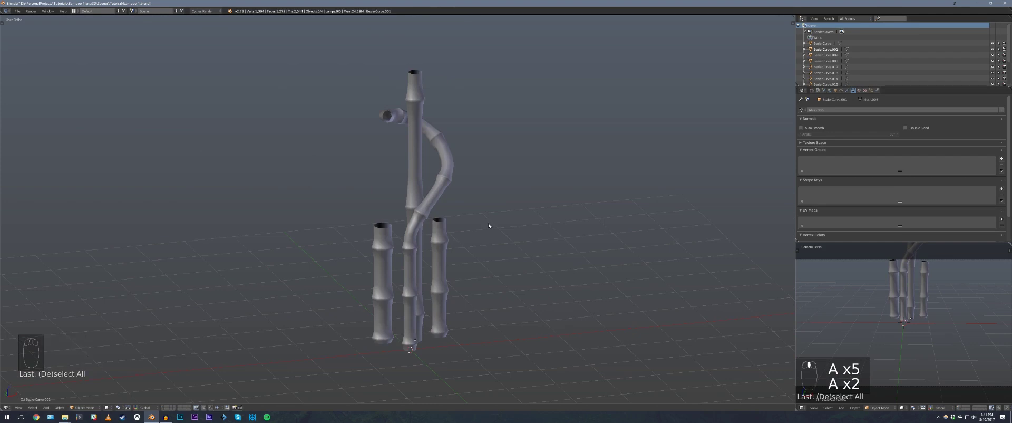
Examine the node shapes on all the bamboo stalks up close and from several angles
scroll(486, 222, up, 3)
middle_drag(485, 219, 454, 122)
middle_drag(466, 192, 486, 199)
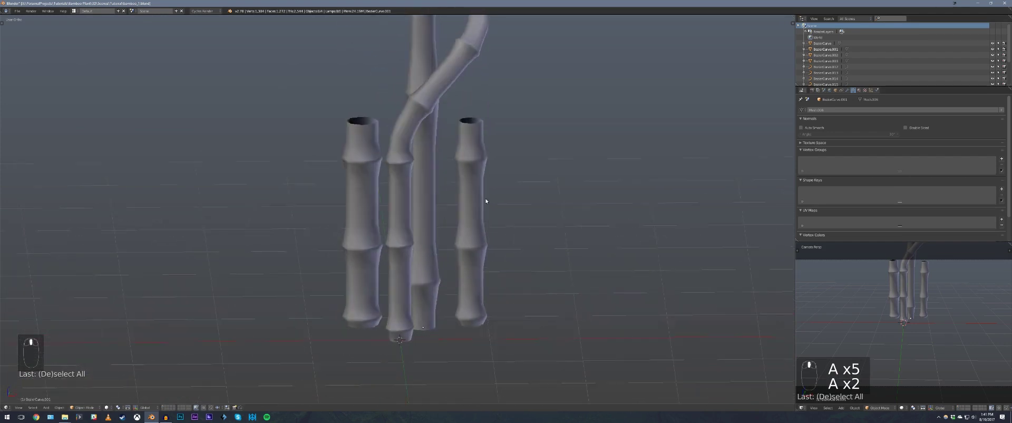
scroll(482, 174, down, 3)
middle_drag(479, 154, 473, 193)
scroll(433, 174, up, 4)
scroll(427, 176, down, 3)
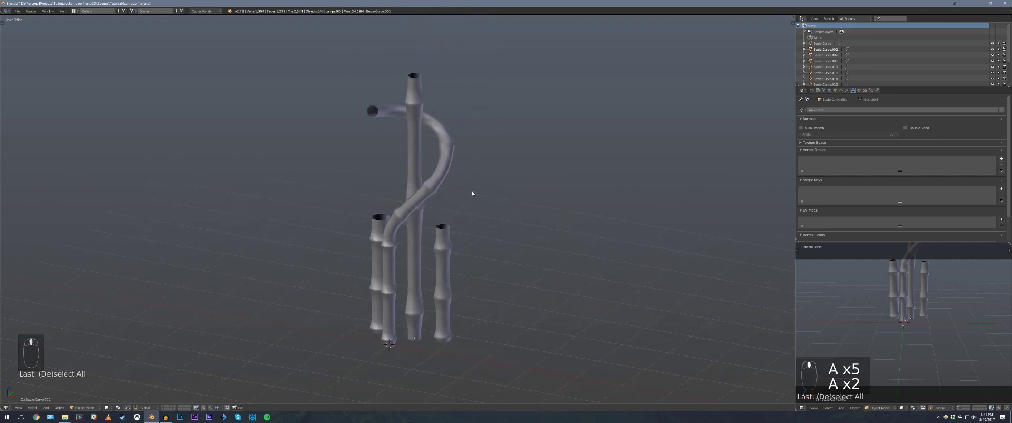